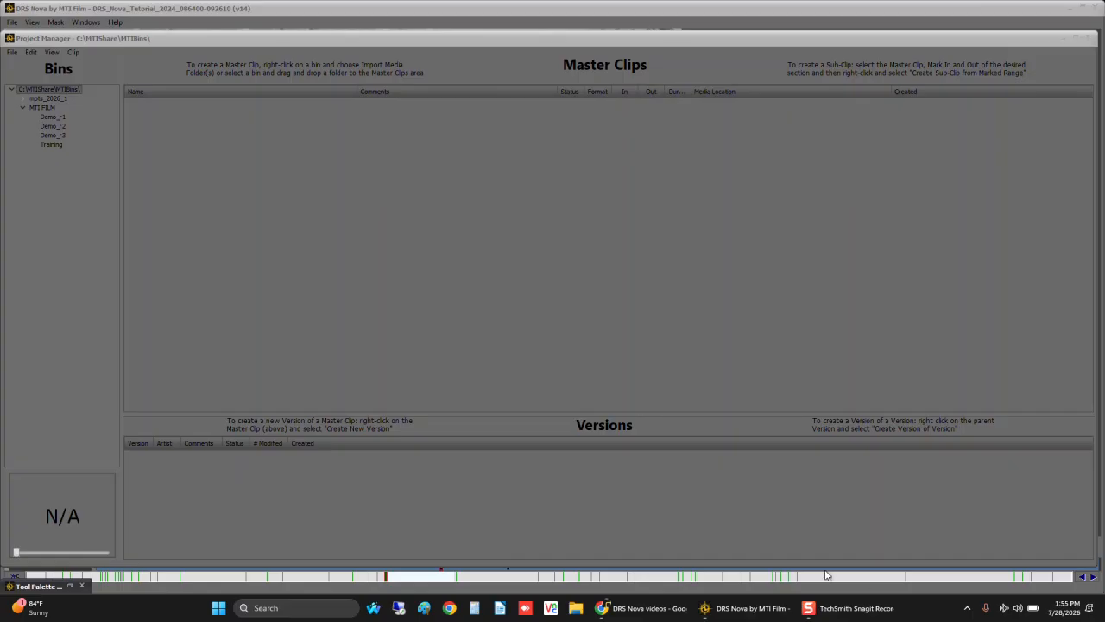
# Step: Hide the Project Manager window and bring it back on screen
pyautogui.click(798, 536)
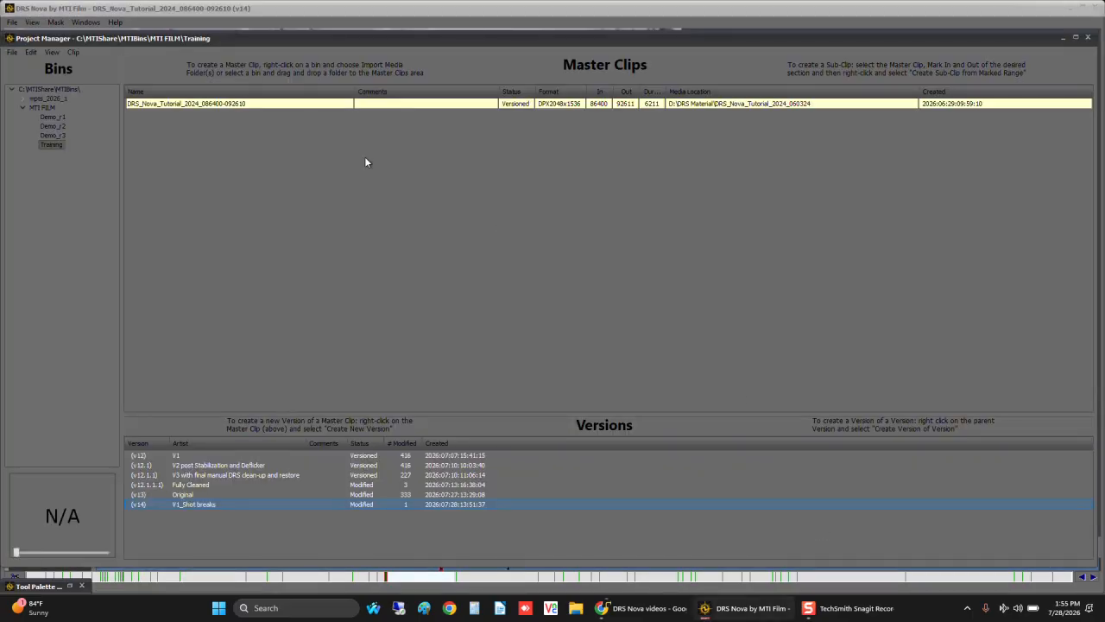
pyautogui.click(86, 21)
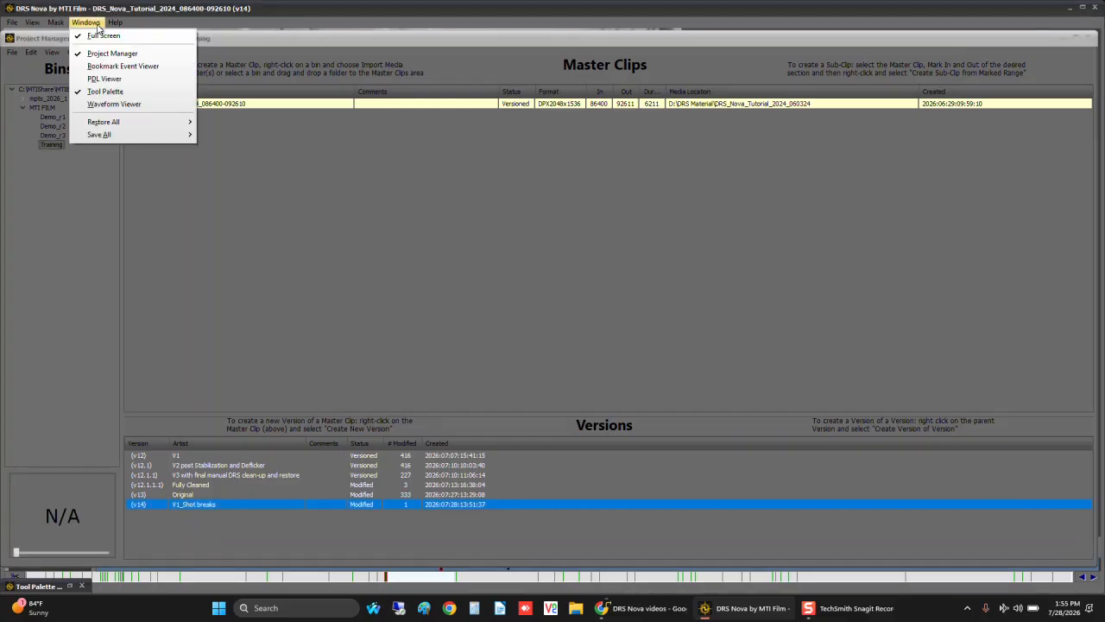
pyautogui.click(108, 52)
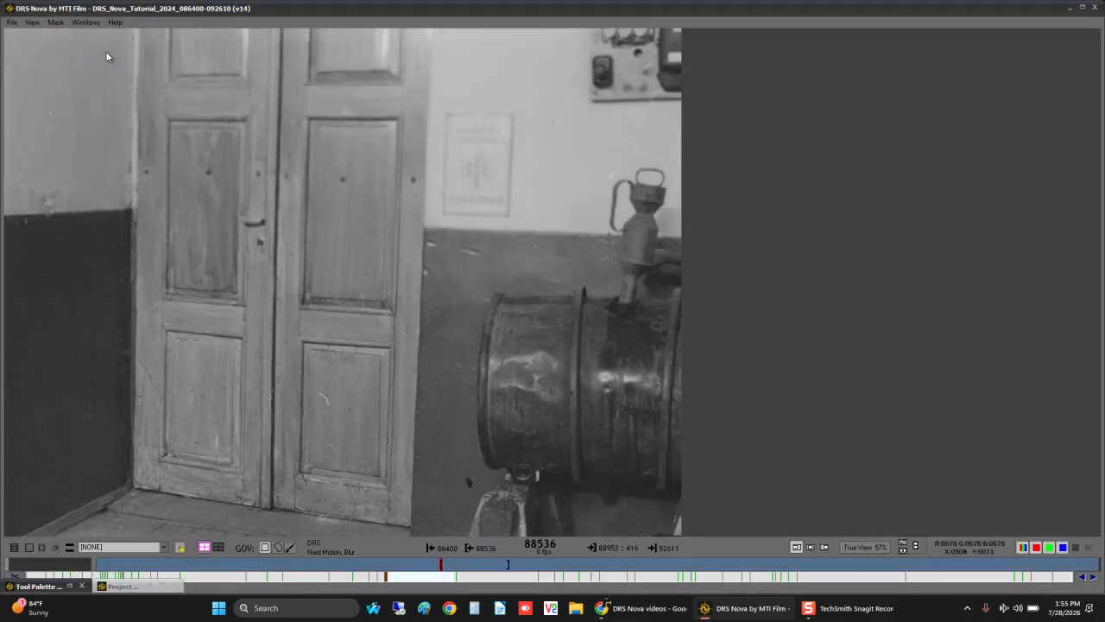
pyautogui.click(89, 23)
pyautogui.click(108, 53)
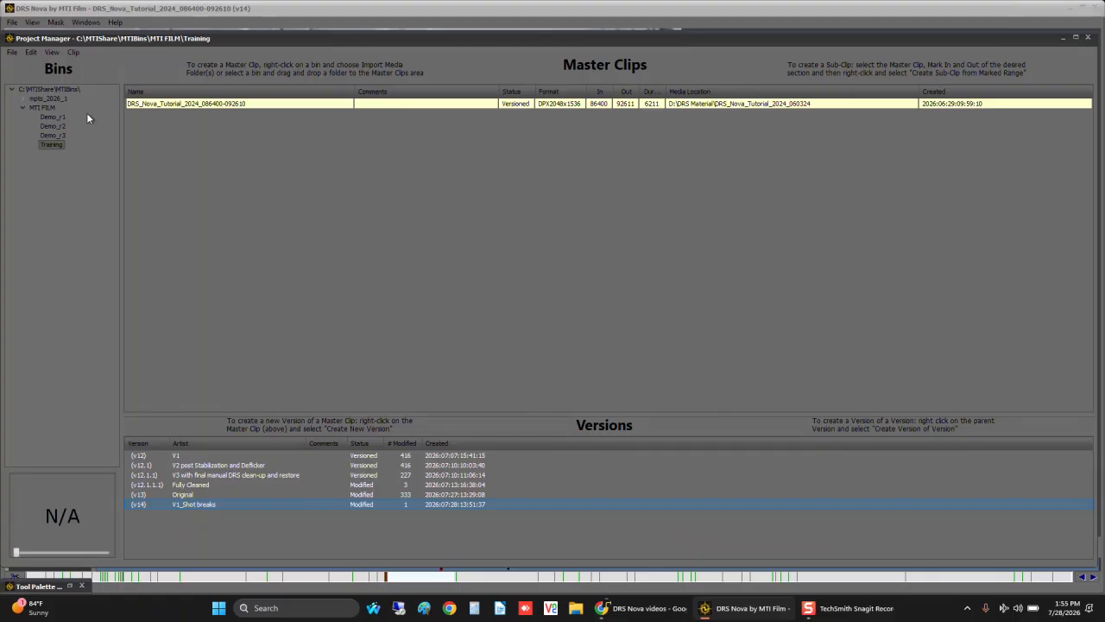
# Step: Start a new project under C:\MTIShare\MTIBins with the project name MTI FILM DRS Nova and the nickname Demo
pyautogui.click(48, 90)
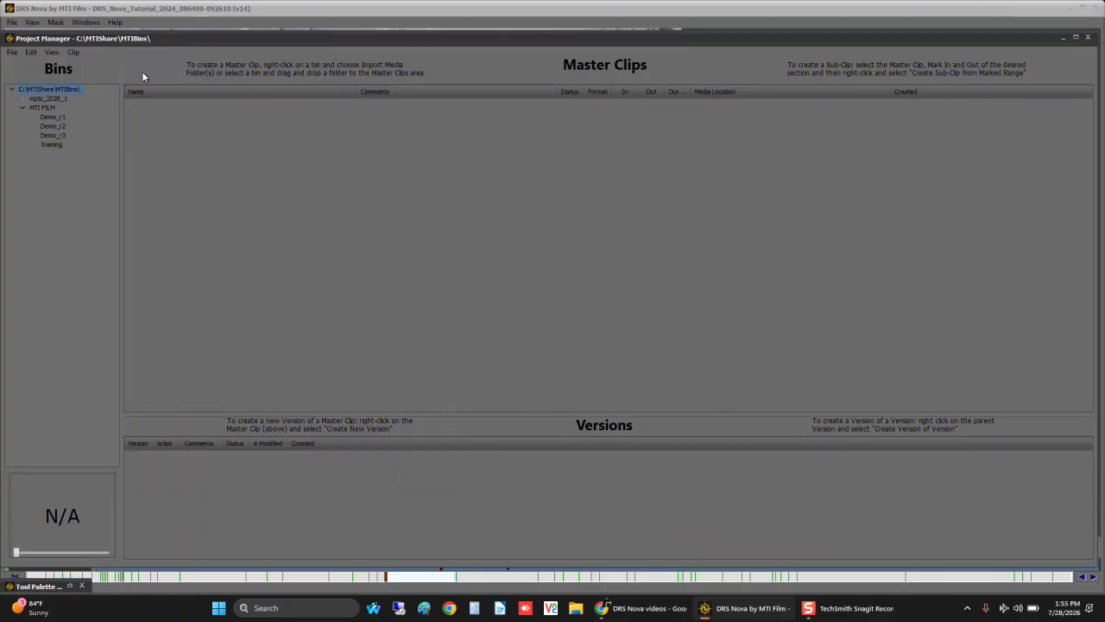
pyautogui.click(13, 53)
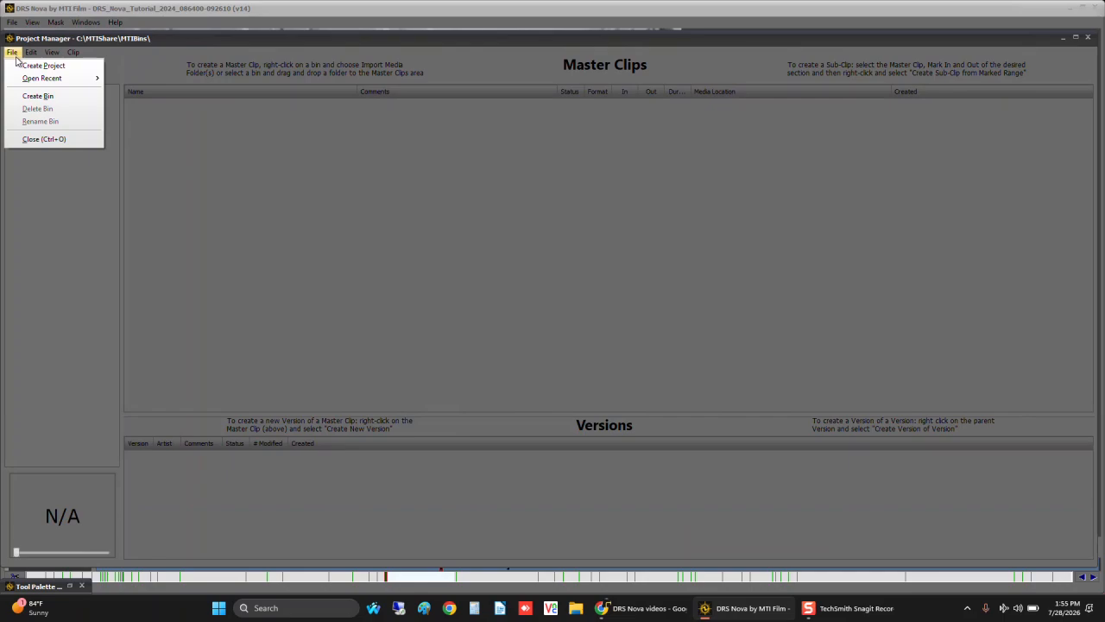
pyautogui.click(21, 65)
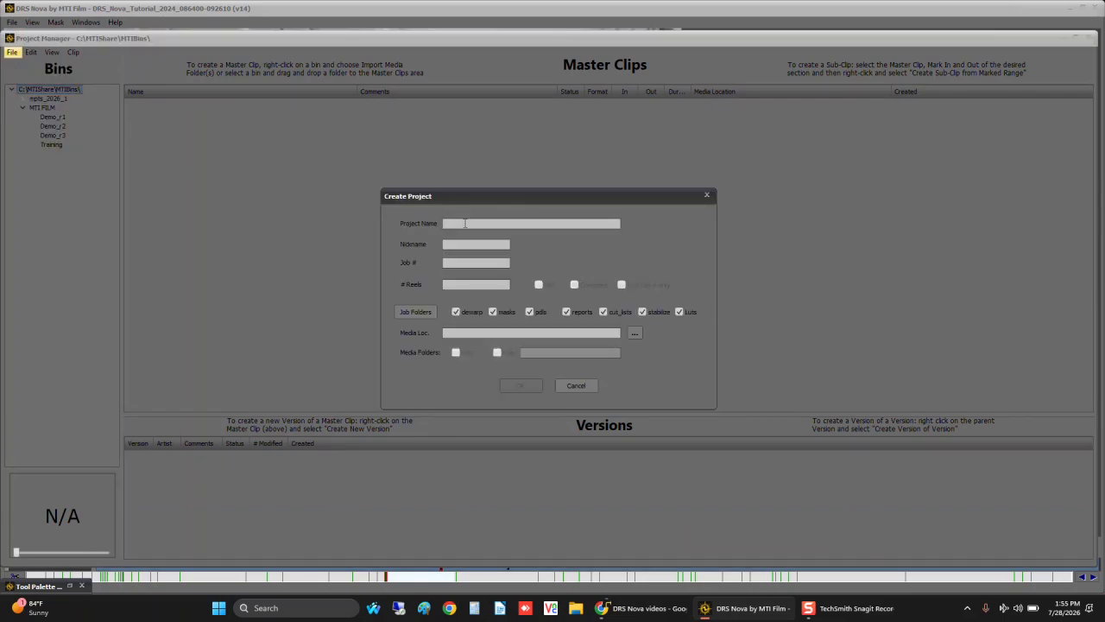
pyautogui.write('MTI FILM')
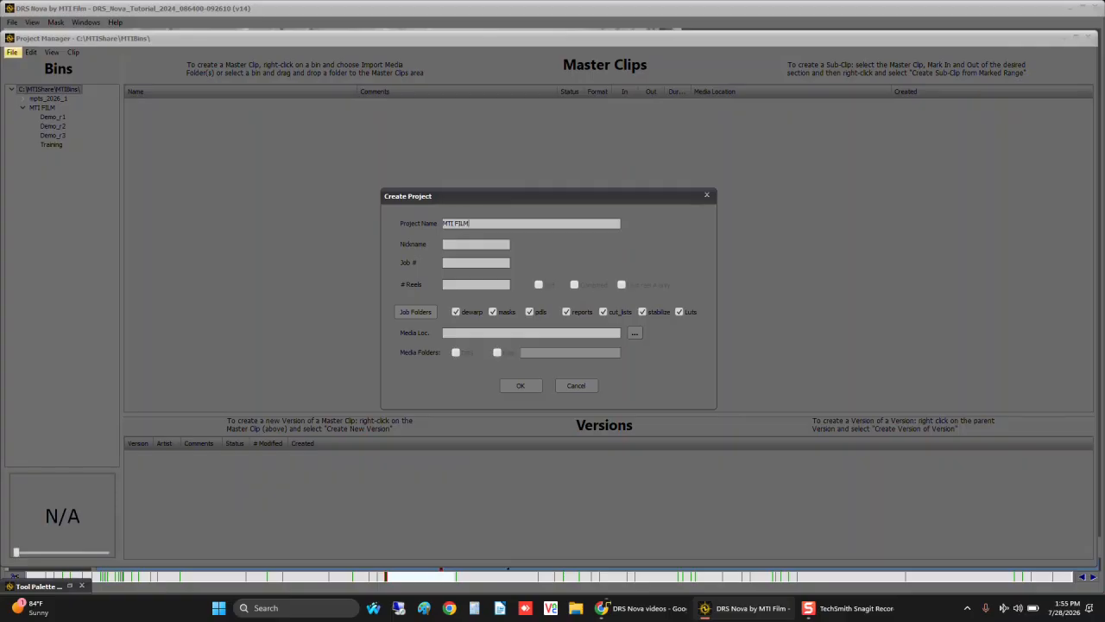
pyautogui.write(' DRS Nova')
pyautogui.click(466, 244)
pyautogui.write('Demo')
# Step: Set the project's job number to 1234 and its number of reels to 5, and create the project
pyautogui.click(488, 263)
pyautogui.write('1234')
pyautogui.click(486, 284)
pyautogui.write('5')
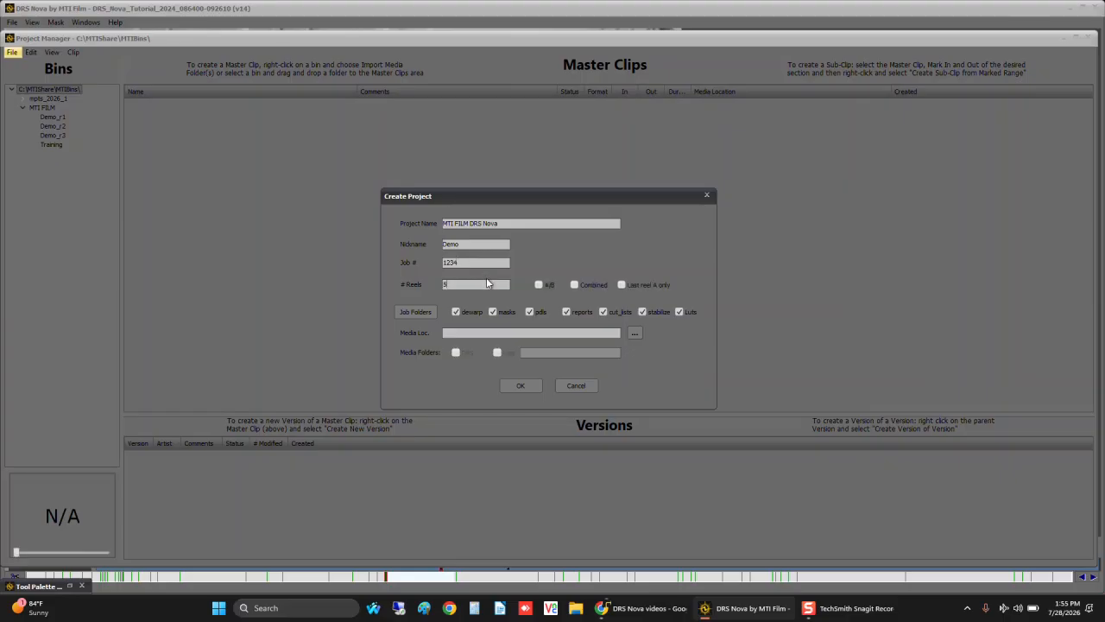
pyautogui.click(510, 389)
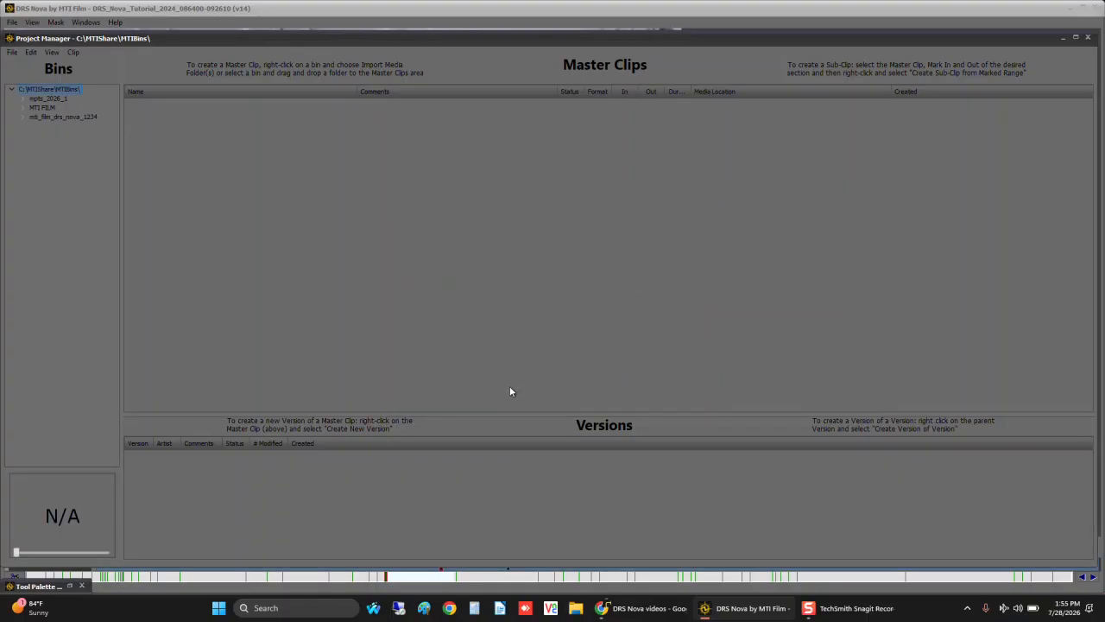
# Step: Import the media folder DRS_Nova_Tutorial_2024_060324 from D:\DRS Material into the Demo_r1 bin of the mti_film_drs_nova_1234 project
pyautogui.click(26, 110)
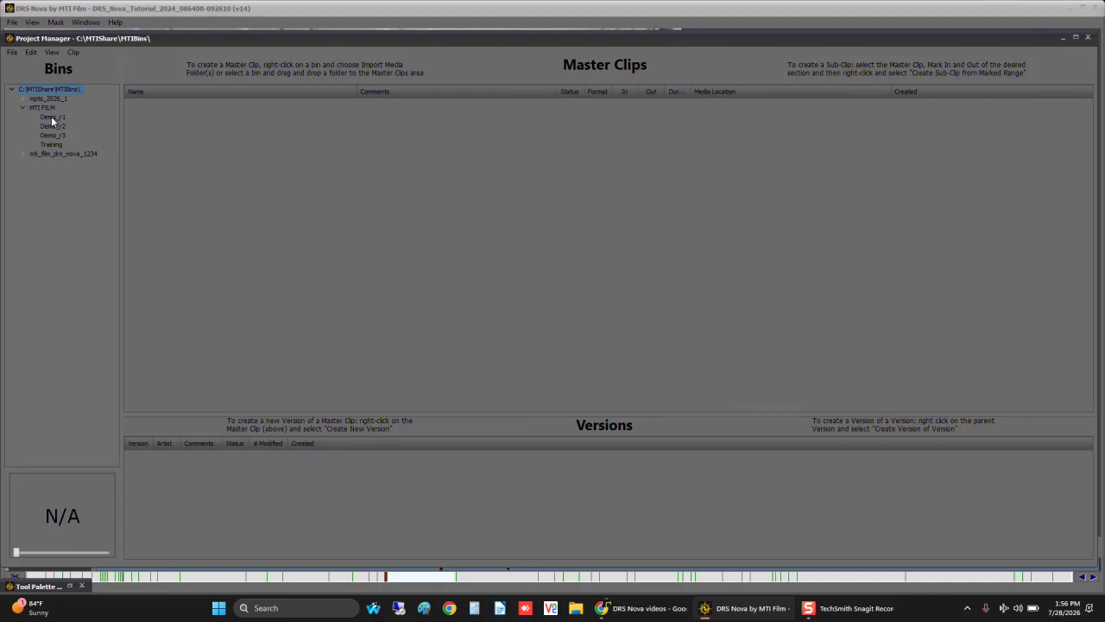
pyautogui.click(23, 155)
pyautogui.click(50, 164)
pyautogui.rightClick(50, 166)
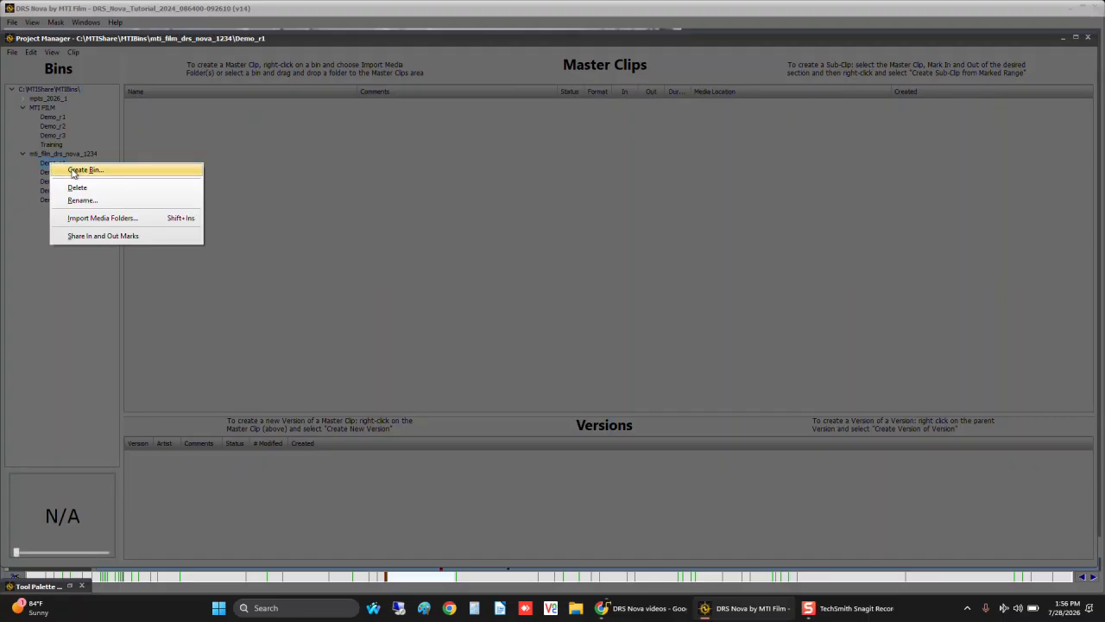
pyautogui.click(78, 217)
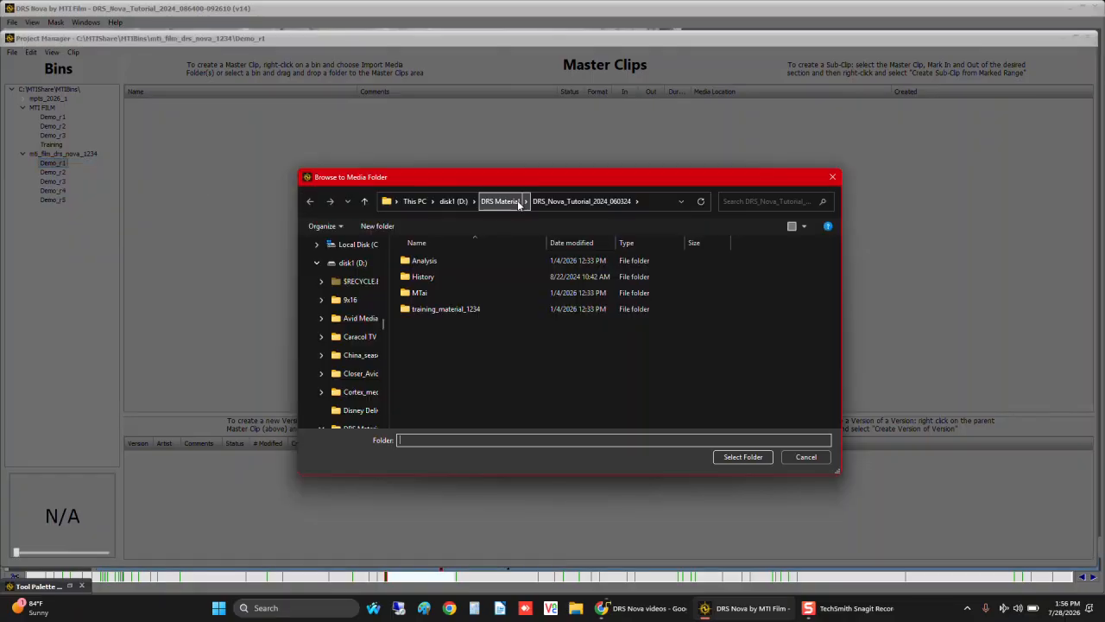
pyautogui.click(467, 201)
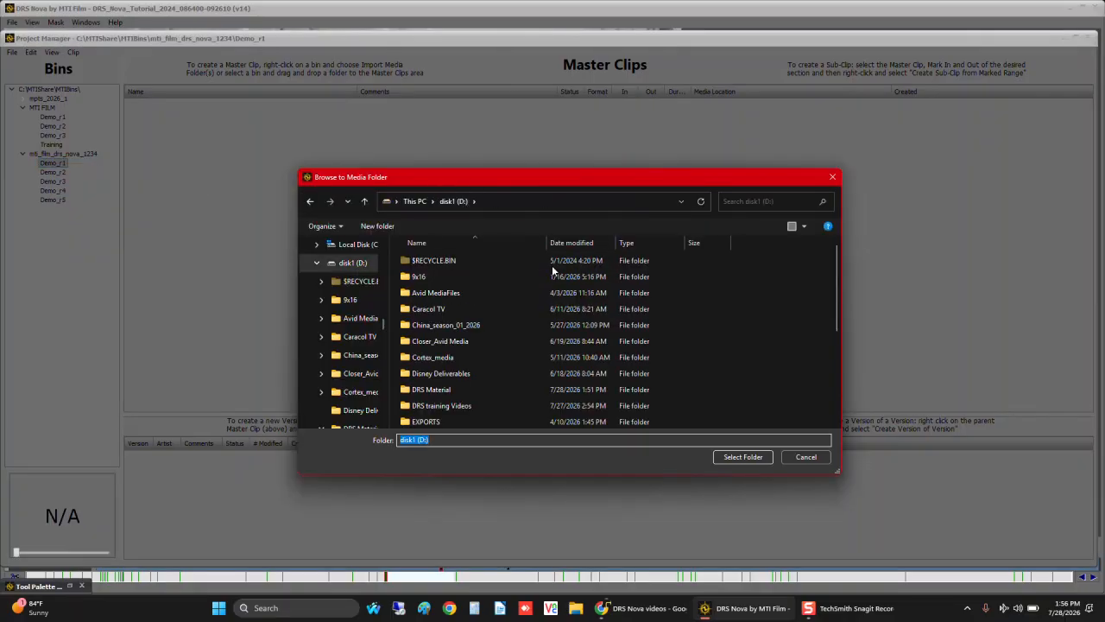
pyautogui.click(453, 390)
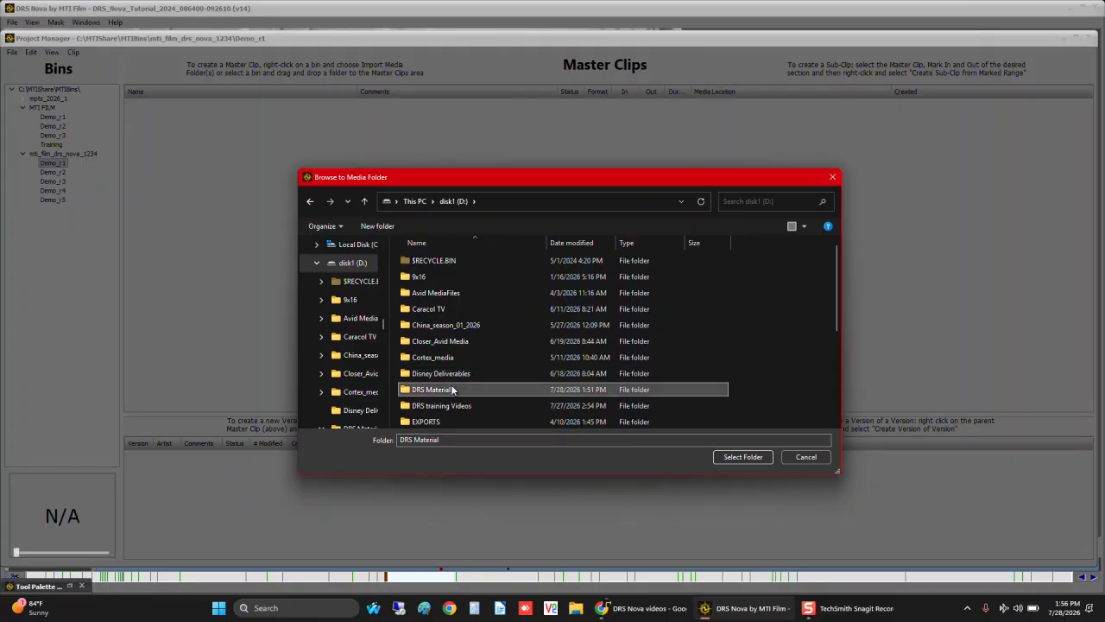
pyautogui.click(456, 390)
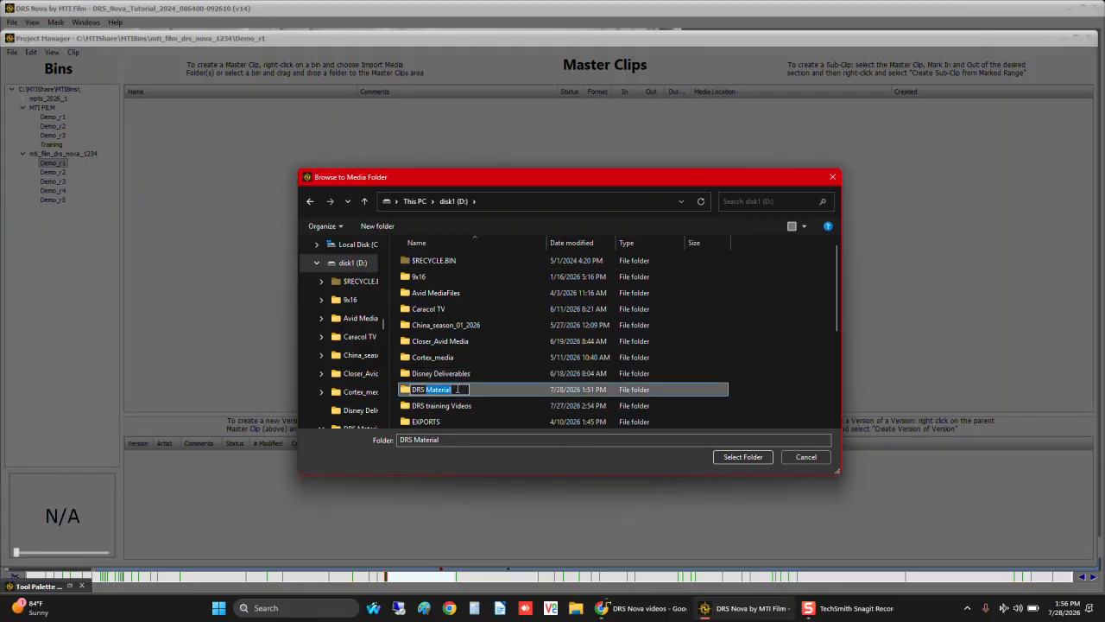
pyautogui.doubleClick(405, 391)
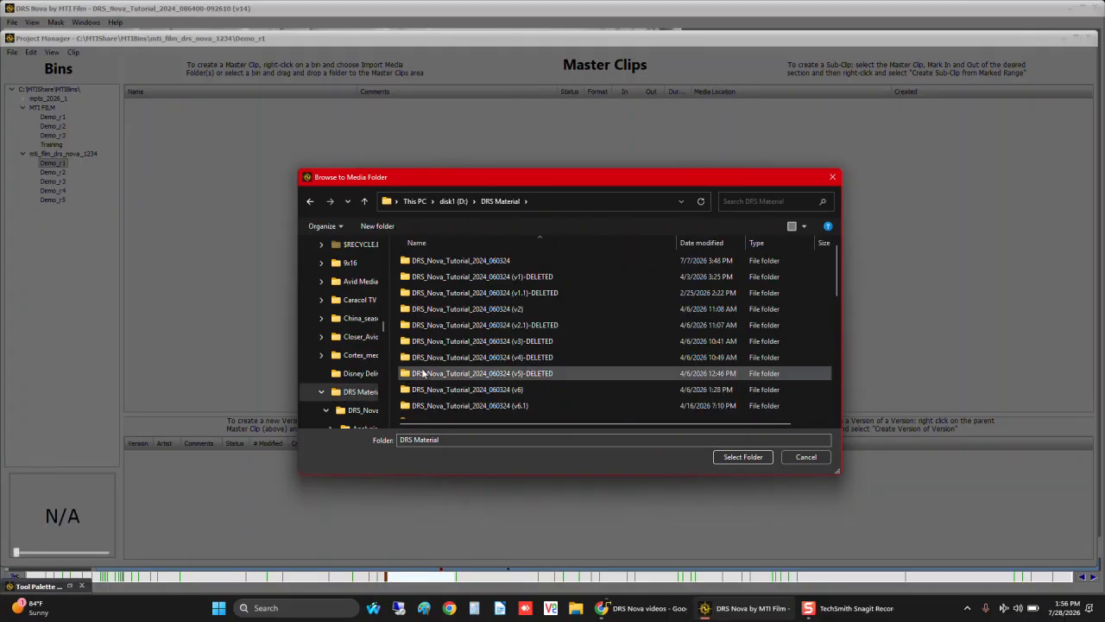
pyautogui.click(470, 262)
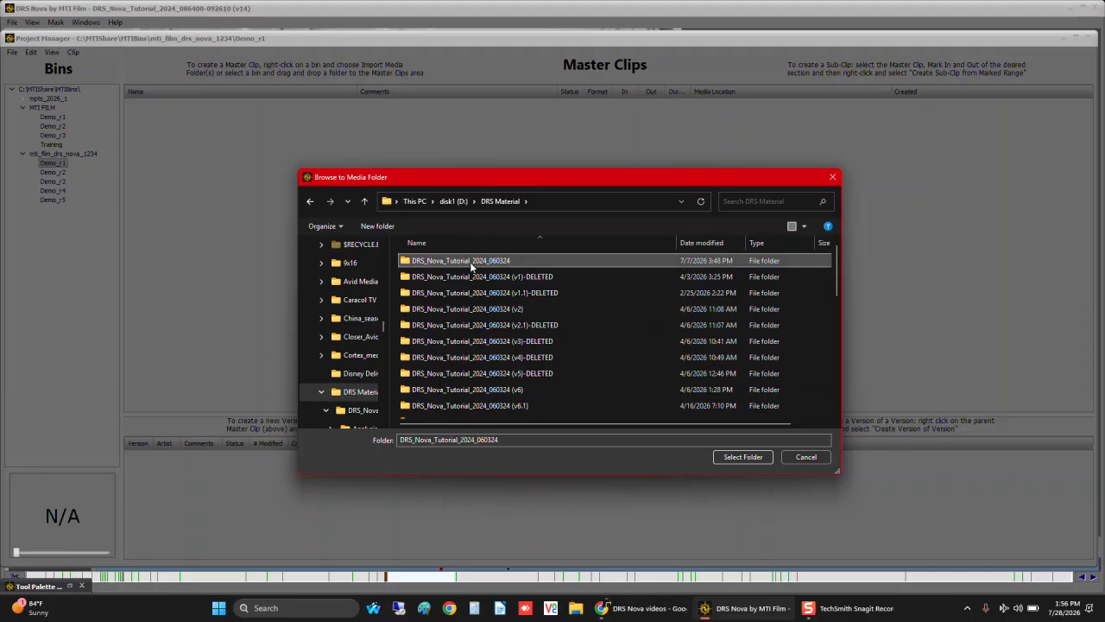
pyautogui.click(741, 456)
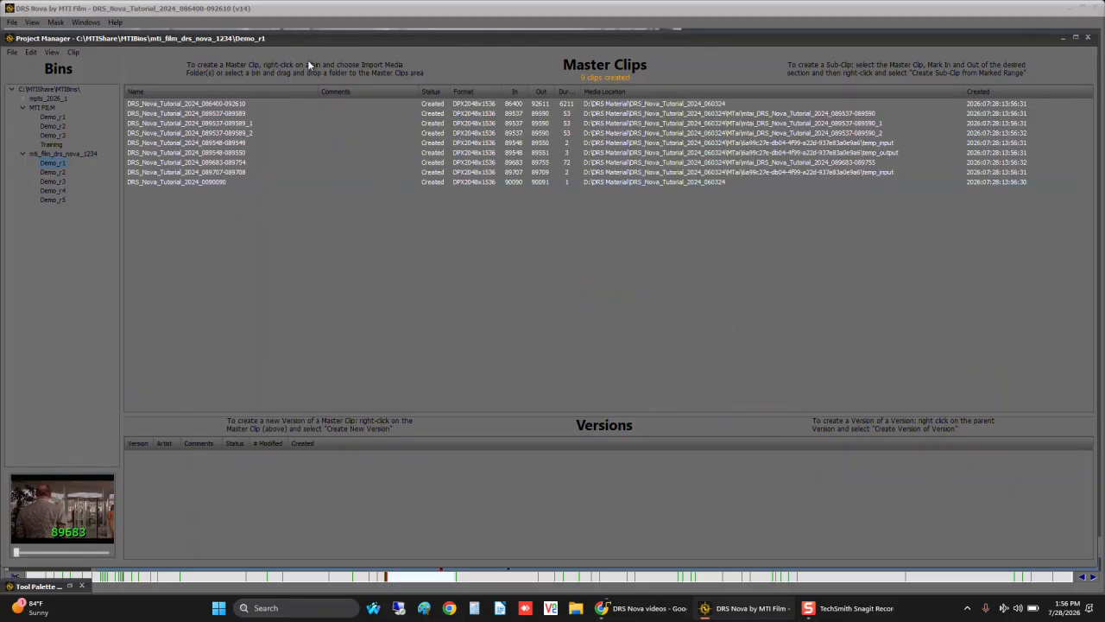
pyautogui.click(230, 104)
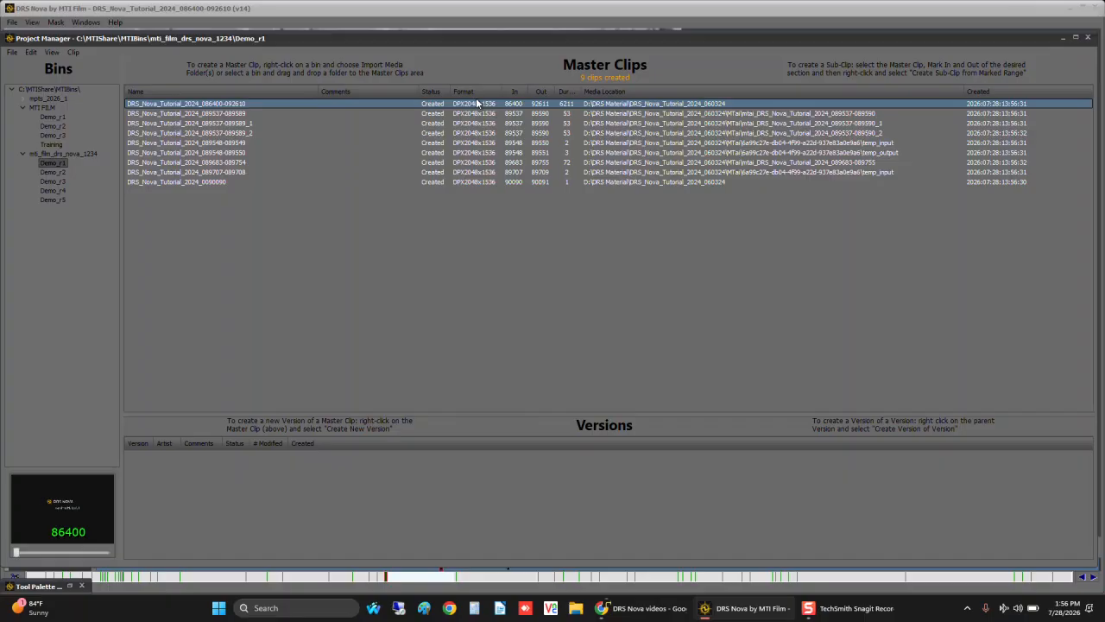
pyautogui.click(290, 113)
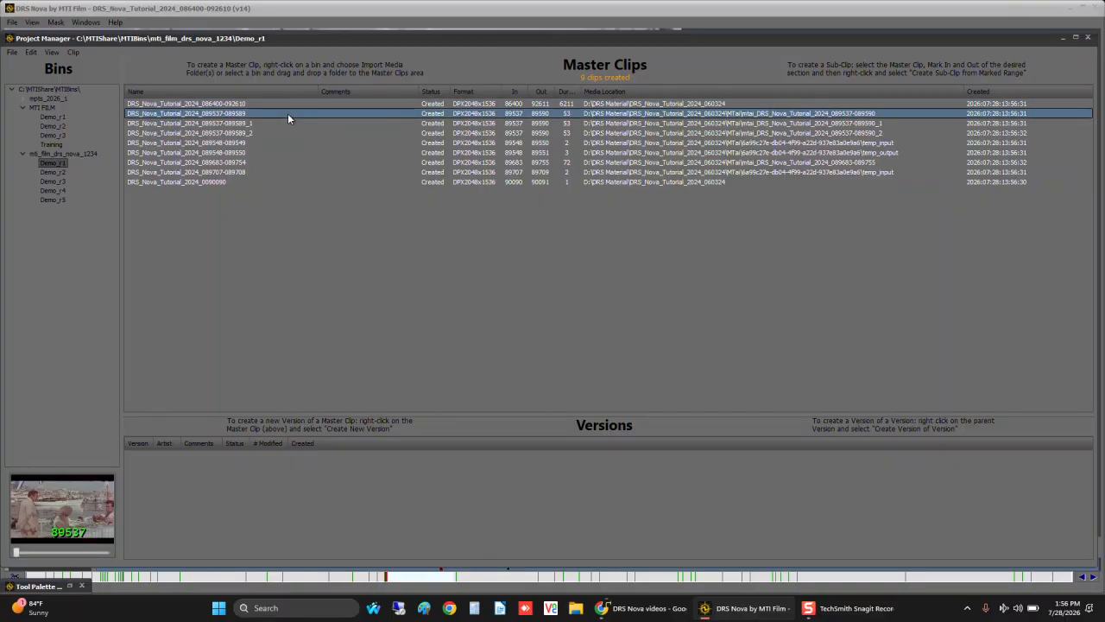
pyautogui.keyDown('shift'); pyautogui.click(260, 182); pyautogui.keyUp('shift')
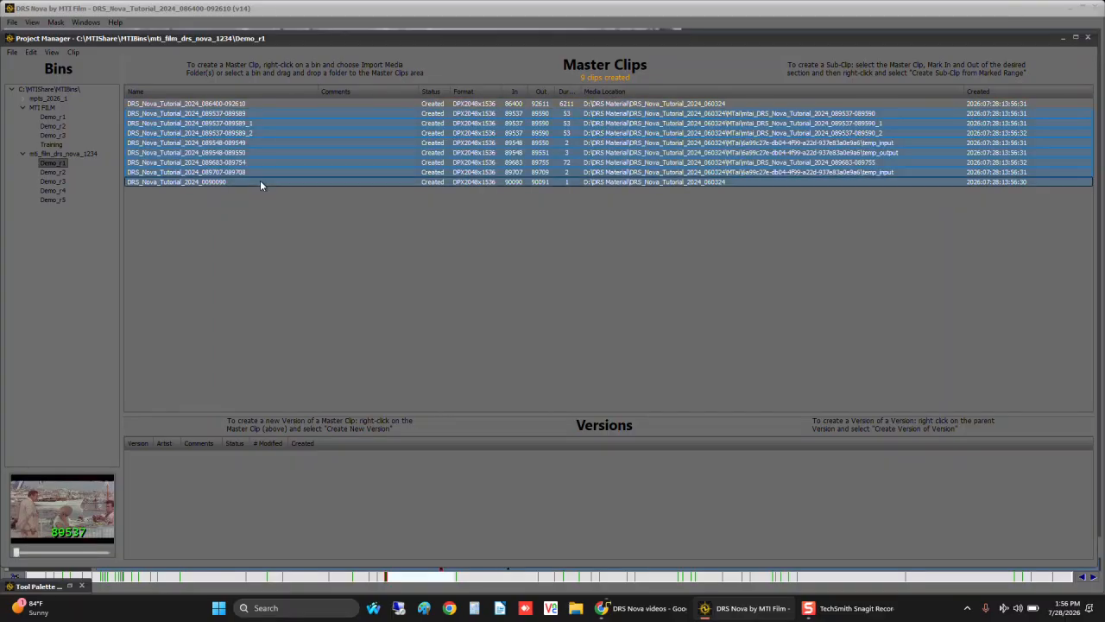
pyautogui.rightClick(260, 180)
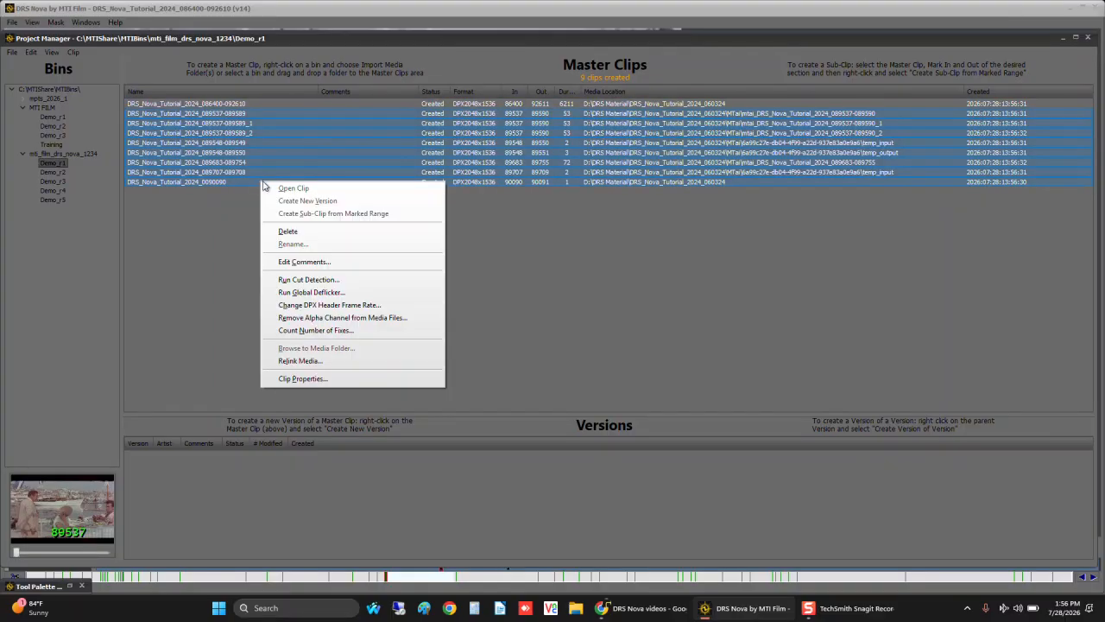
pyautogui.click(289, 231)
pyautogui.click(583, 342)
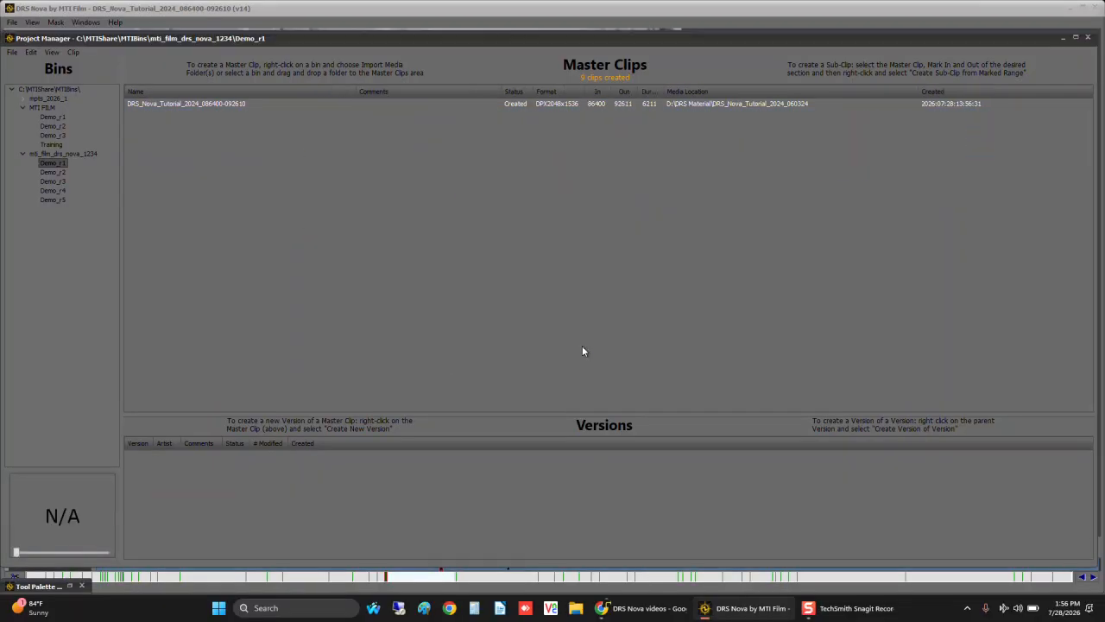
pyautogui.click(239, 105)
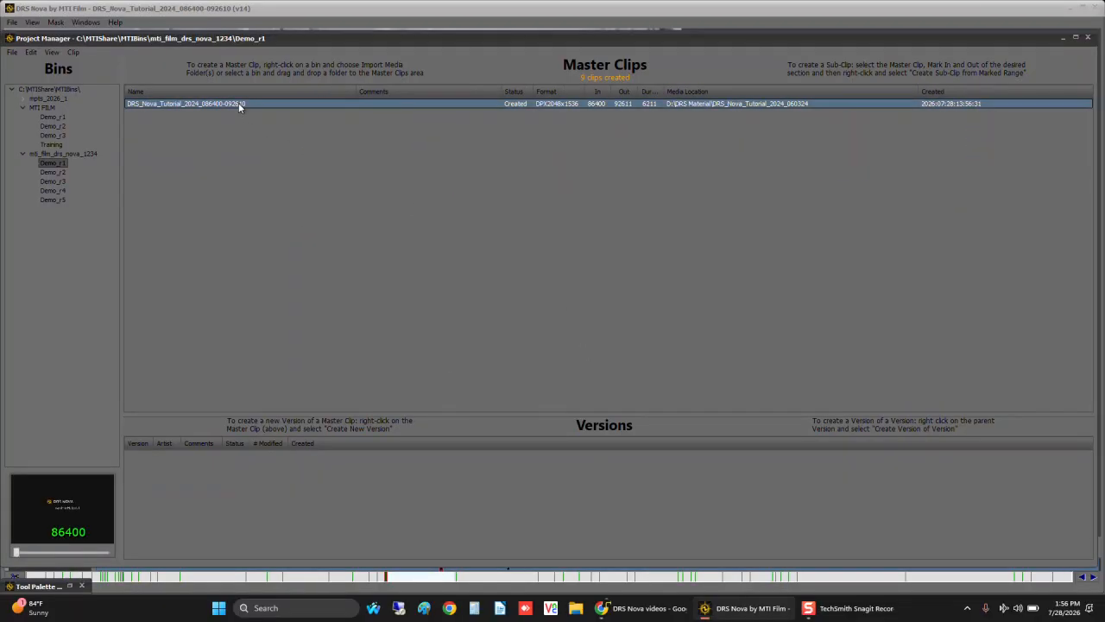
pyautogui.rightClick(239, 105)
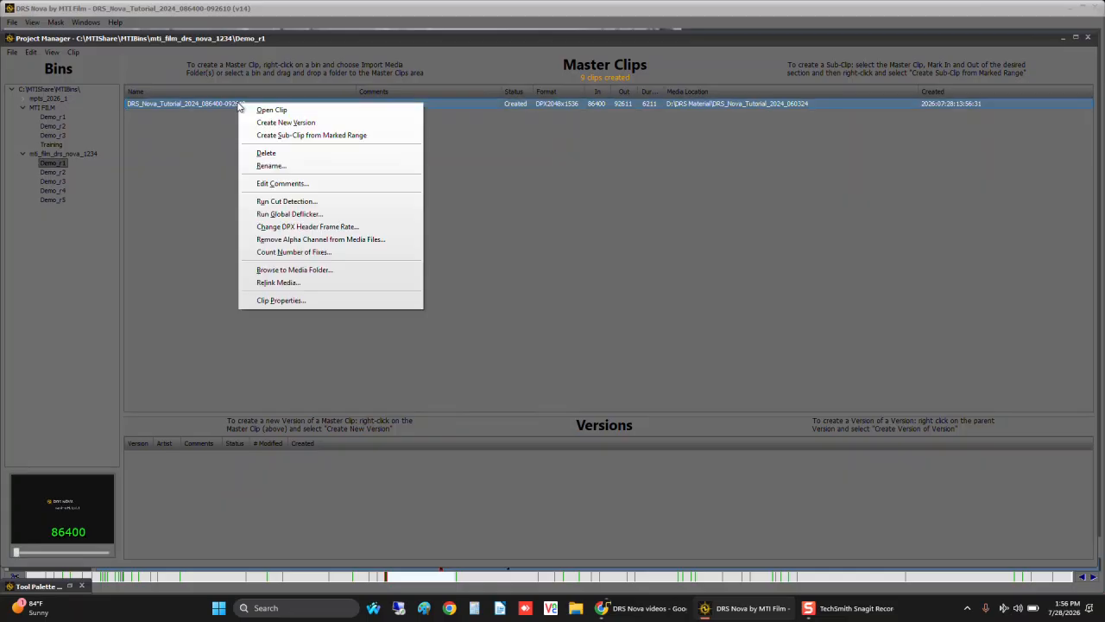
pyautogui.click(268, 202)
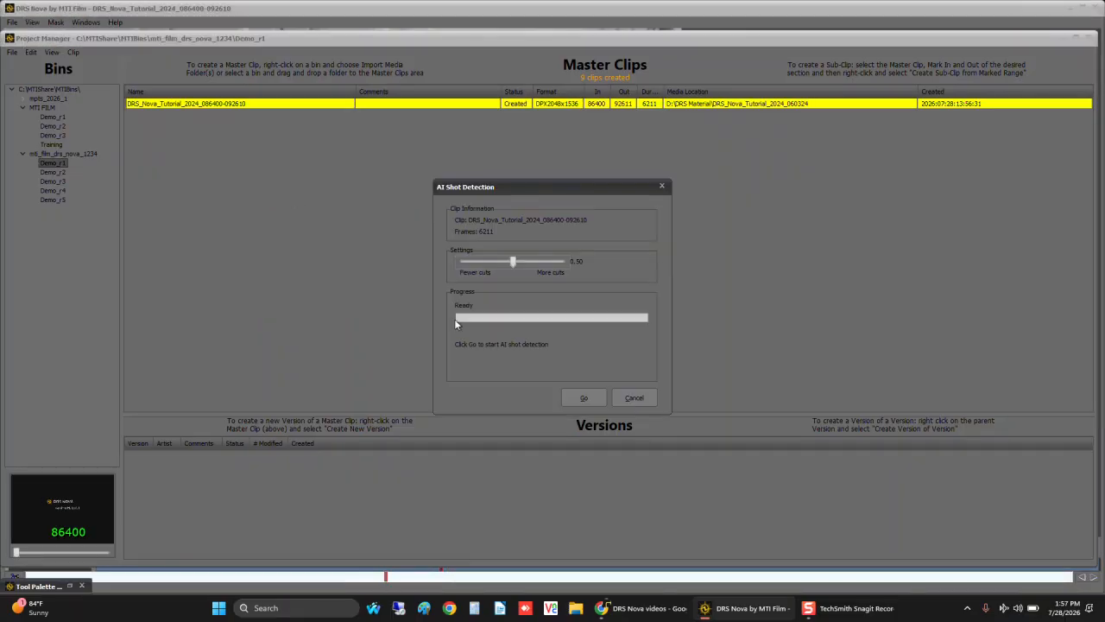
pyautogui.click(584, 397)
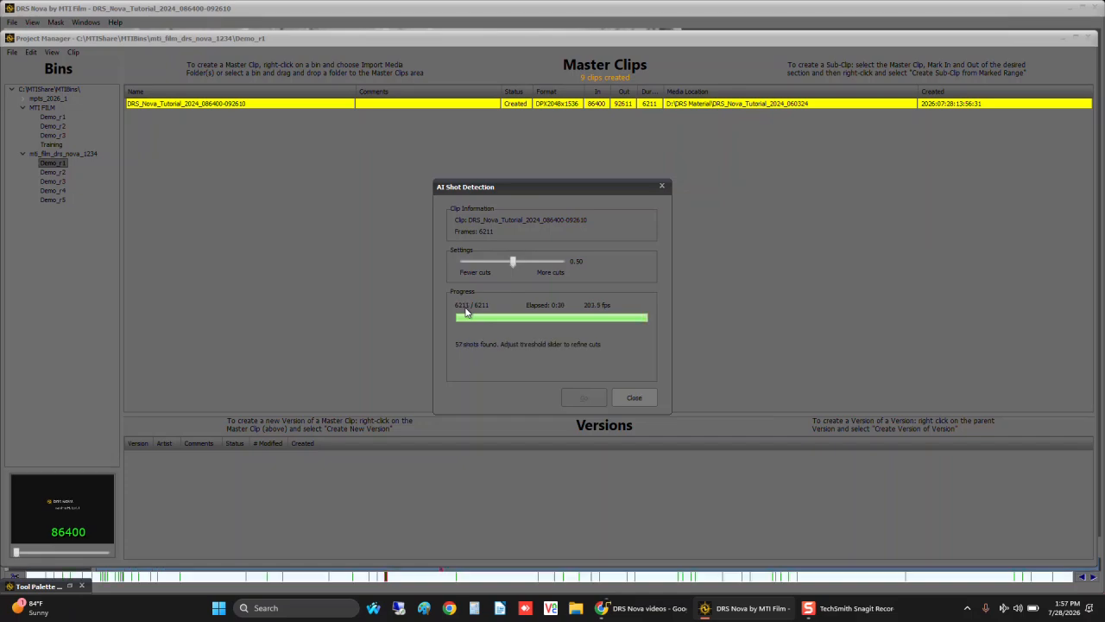
pyautogui.click(634, 397)
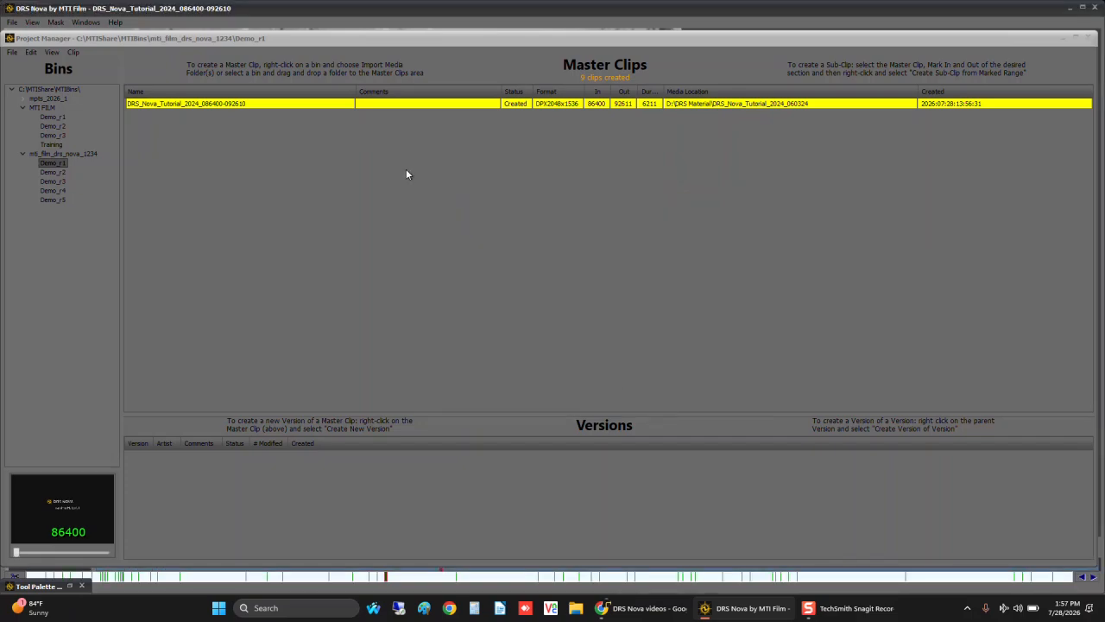
# Step: Create a new version of the master clip with the artist entry V1 with breaks
pyautogui.rightClick(249, 103)
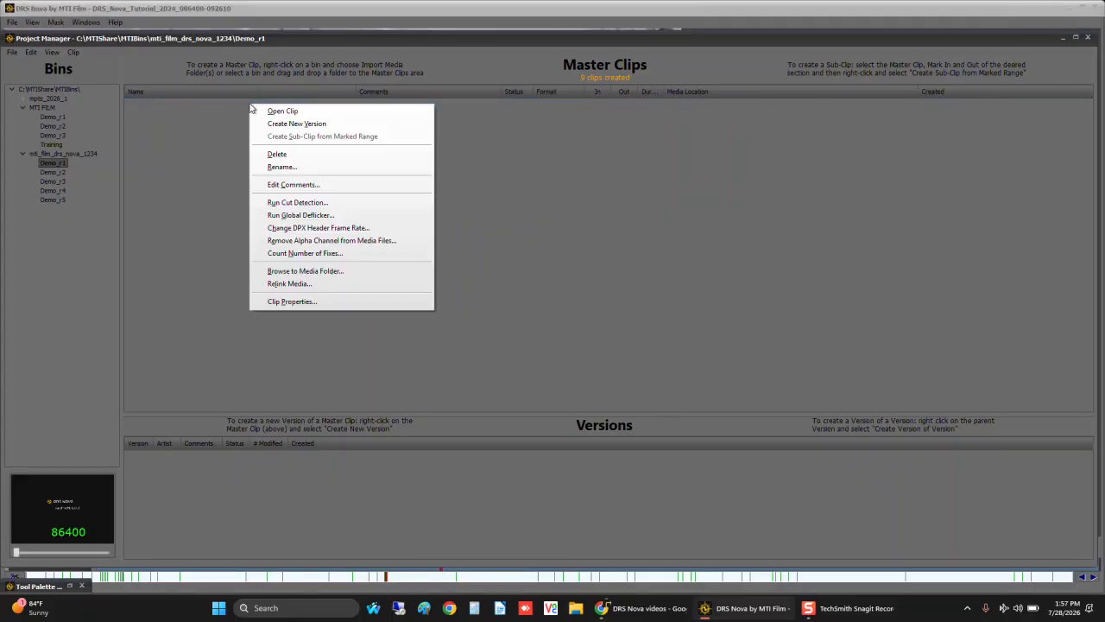
pyautogui.click(277, 126)
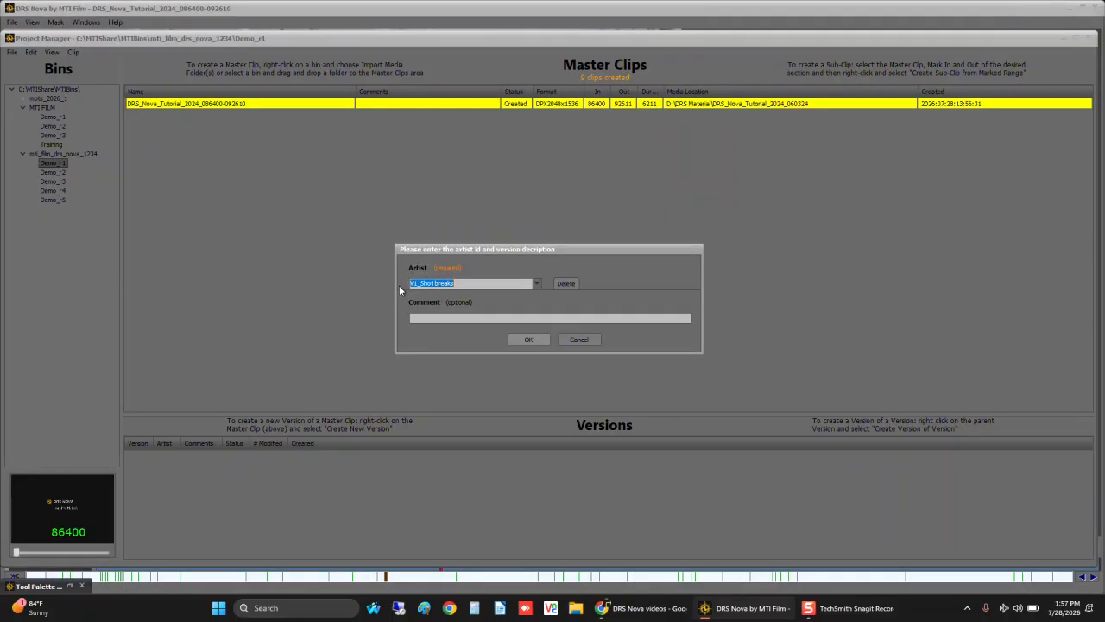
pyautogui.write('V1 with b')
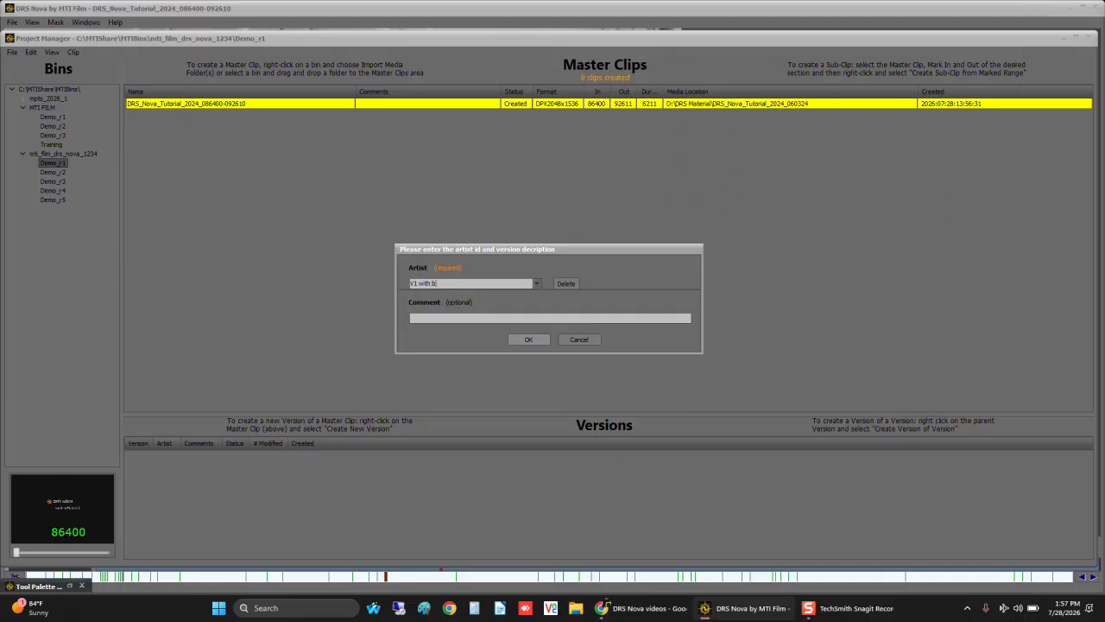
pyautogui.write('reaks')
pyautogui.click(527, 340)
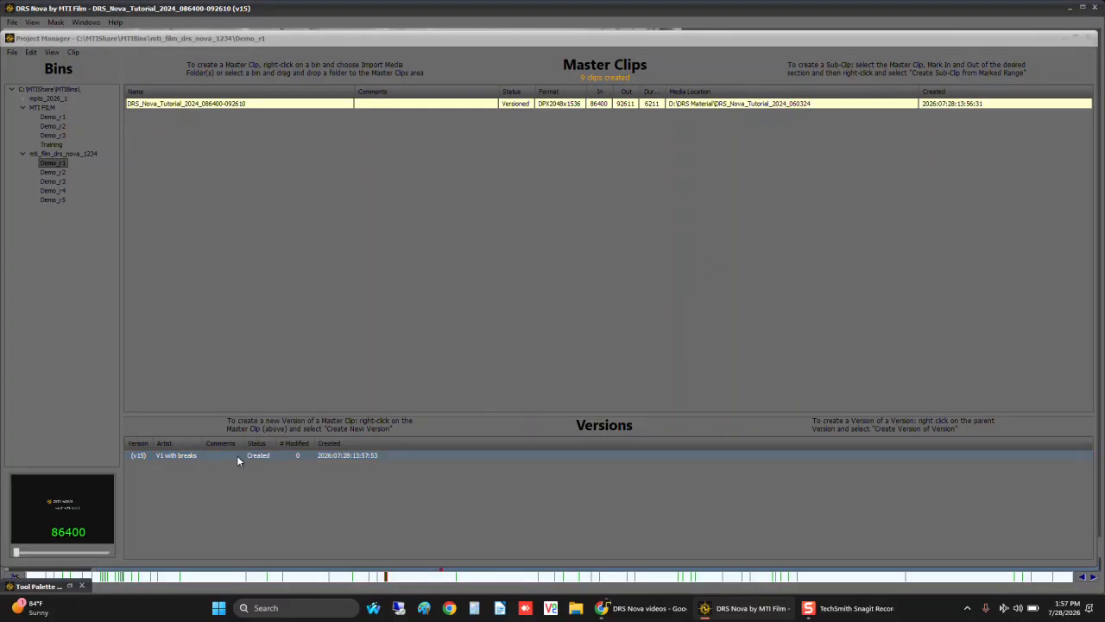
pyautogui.click(237, 455)
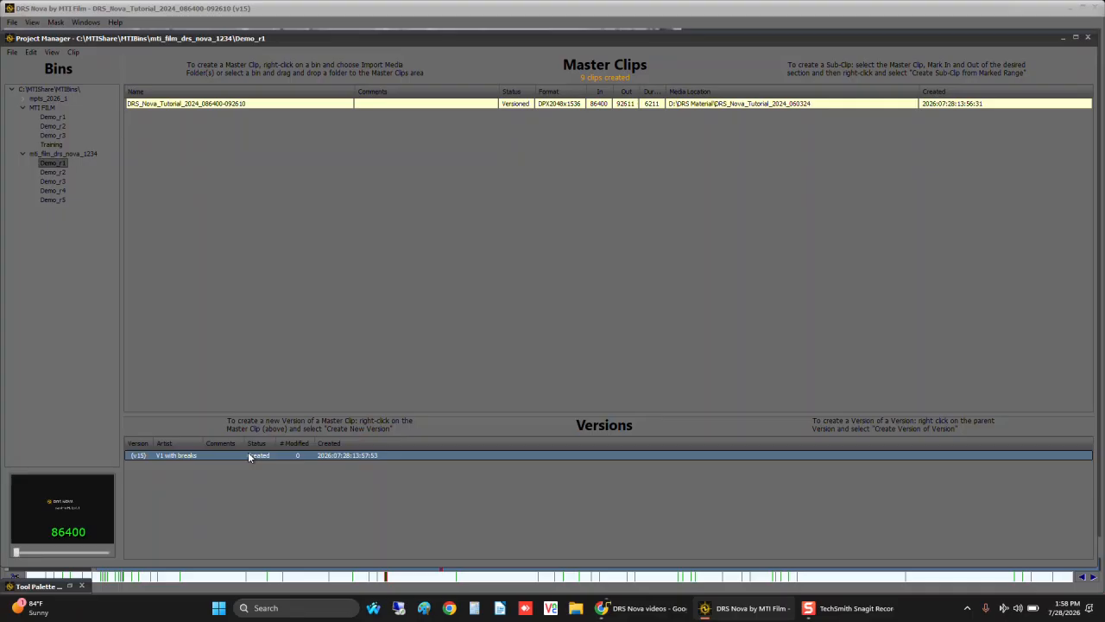
pyautogui.rightClick(248, 451)
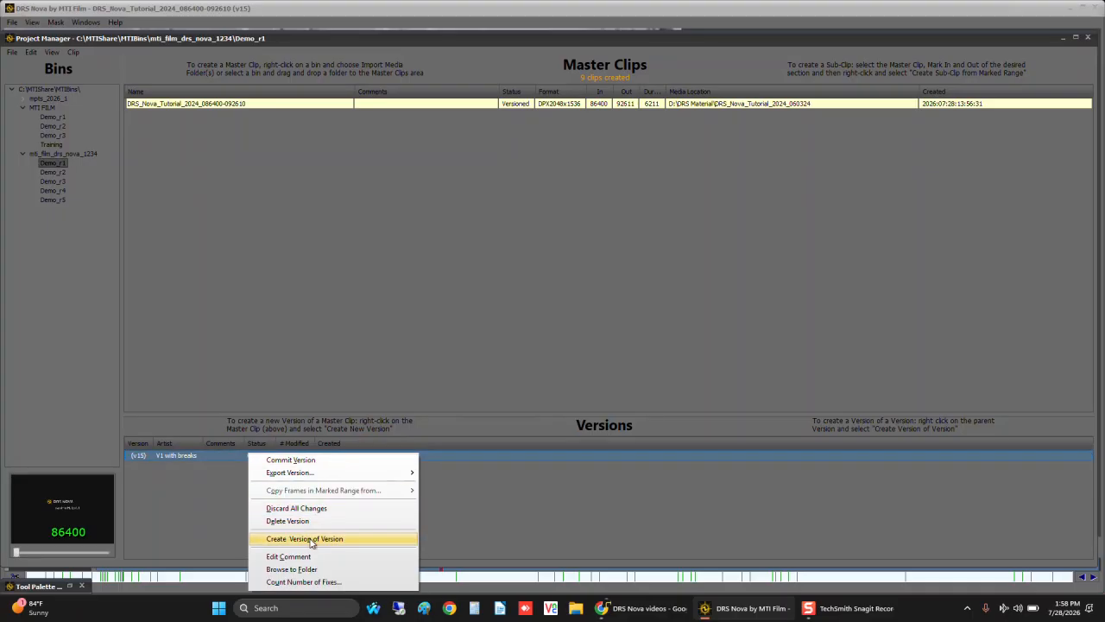
pyautogui.click(475, 539)
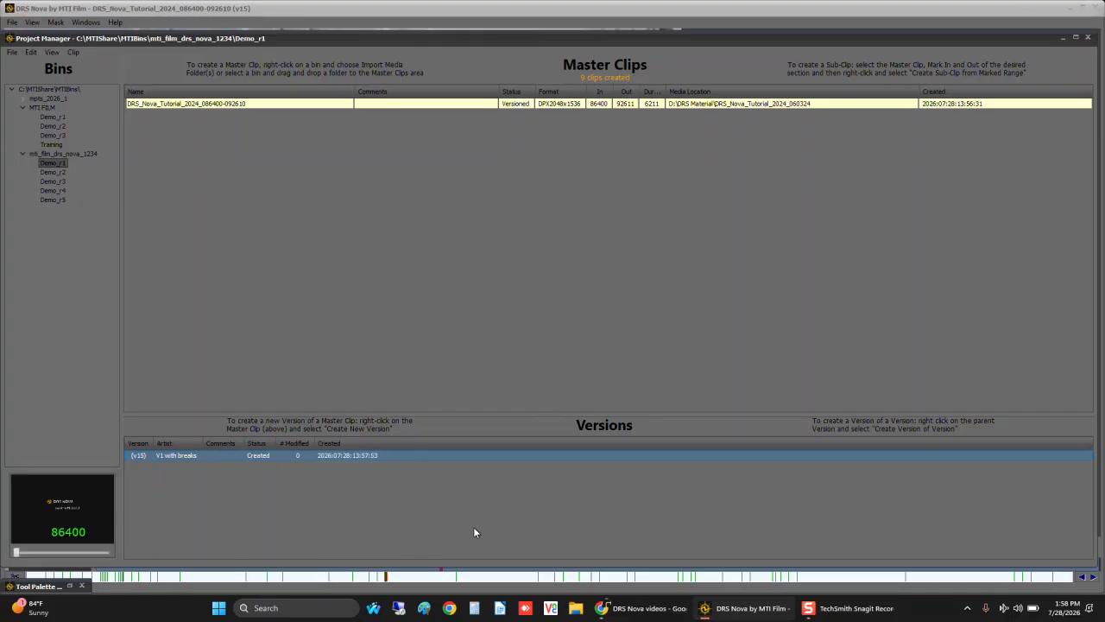
# Step: Load the V1_Shot breaks version of the master clip in the MTI FILM Training bin and minimize the Project Manager
pyautogui.click(54, 144)
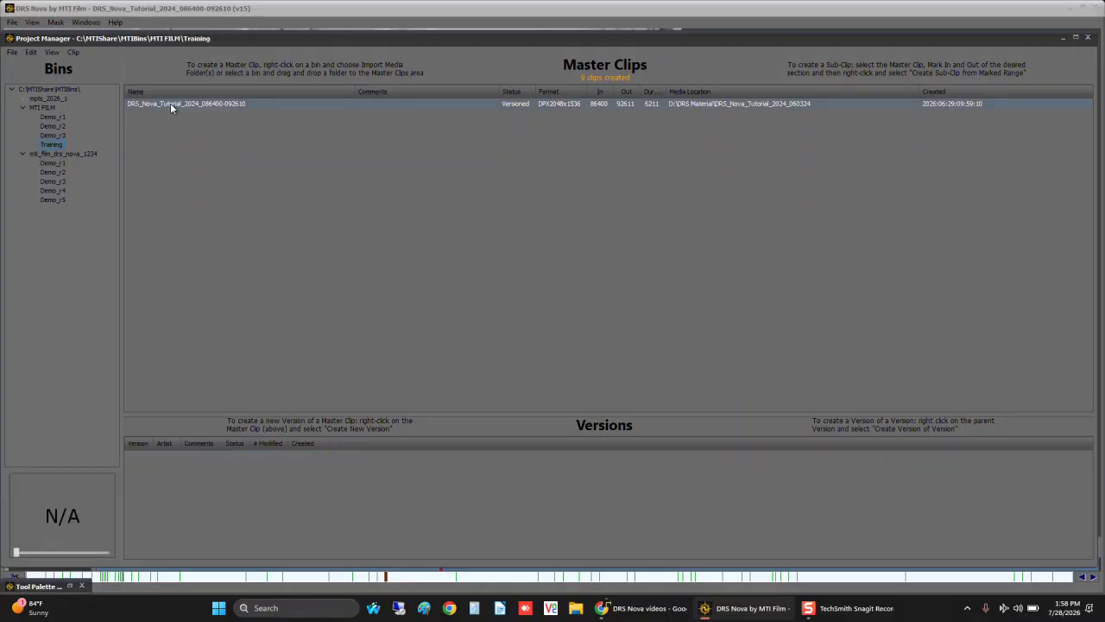
pyautogui.click(170, 103)
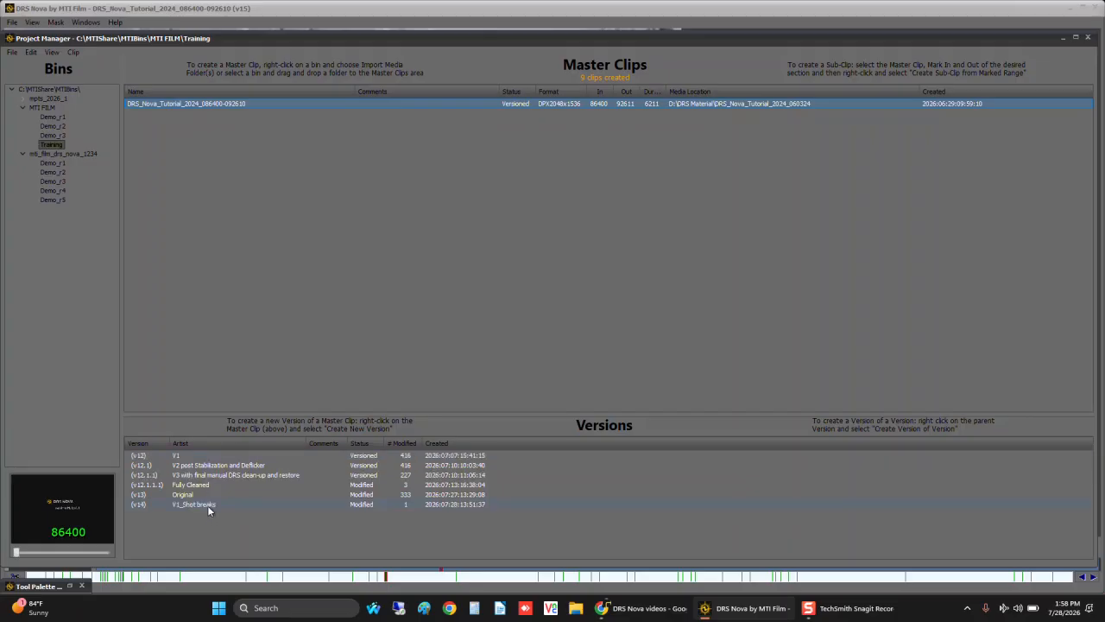
pyautogui.click(208, 503)
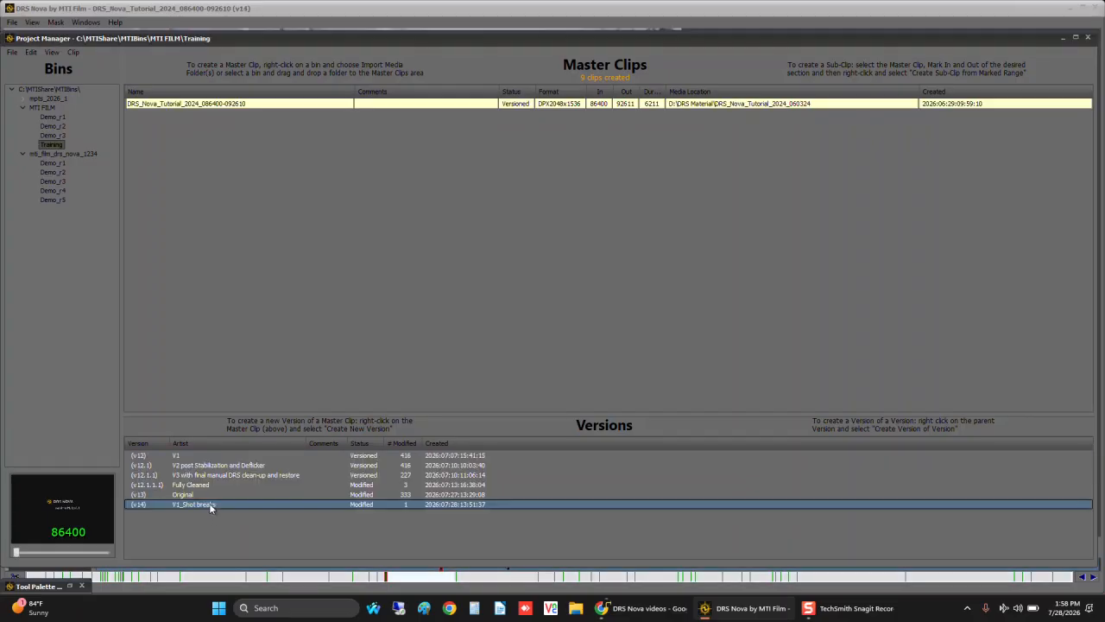
pyautogui.click(1062, 39)
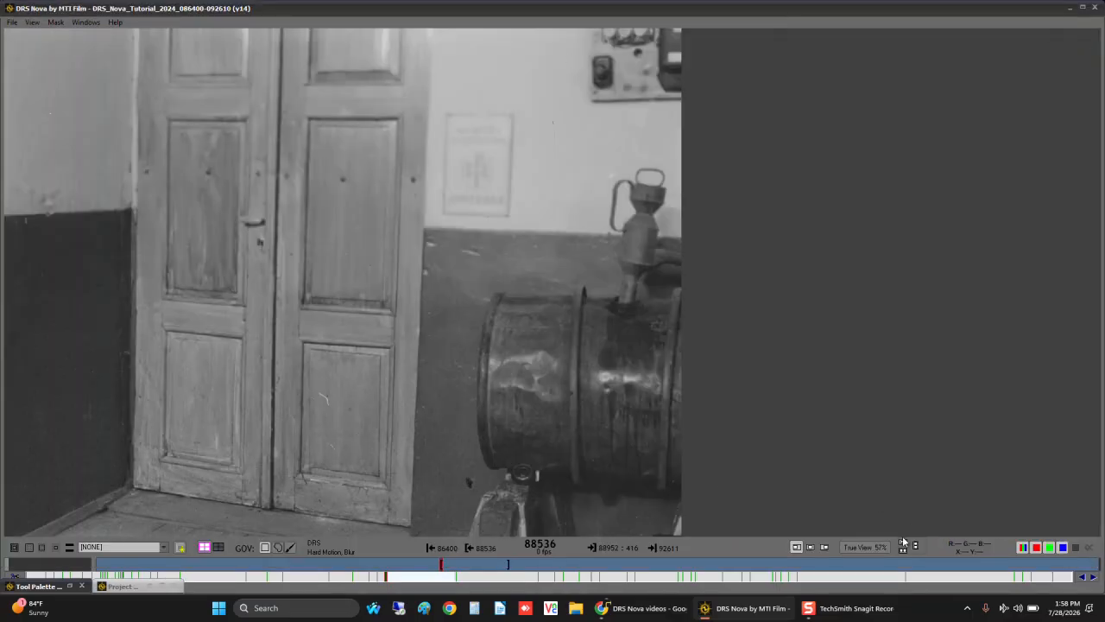
# Step: Try the centred and right-side image justification, and return the image to the left side of the screen
pyautogui.click(811, 548)
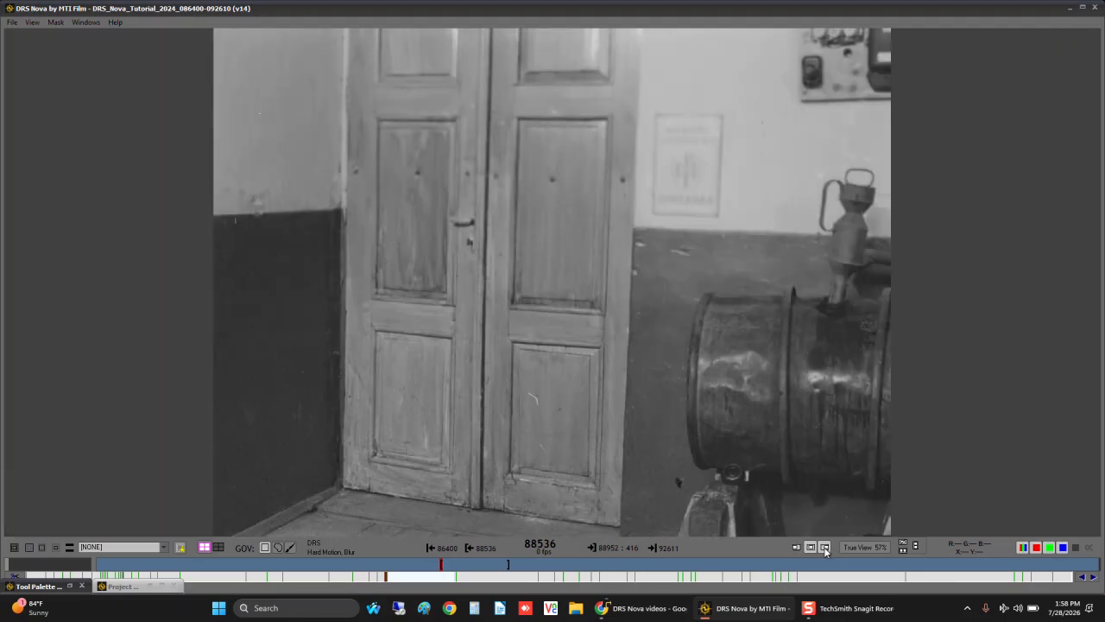
pyautogui.click(823, 548)
pyautogui.click(797, 547)
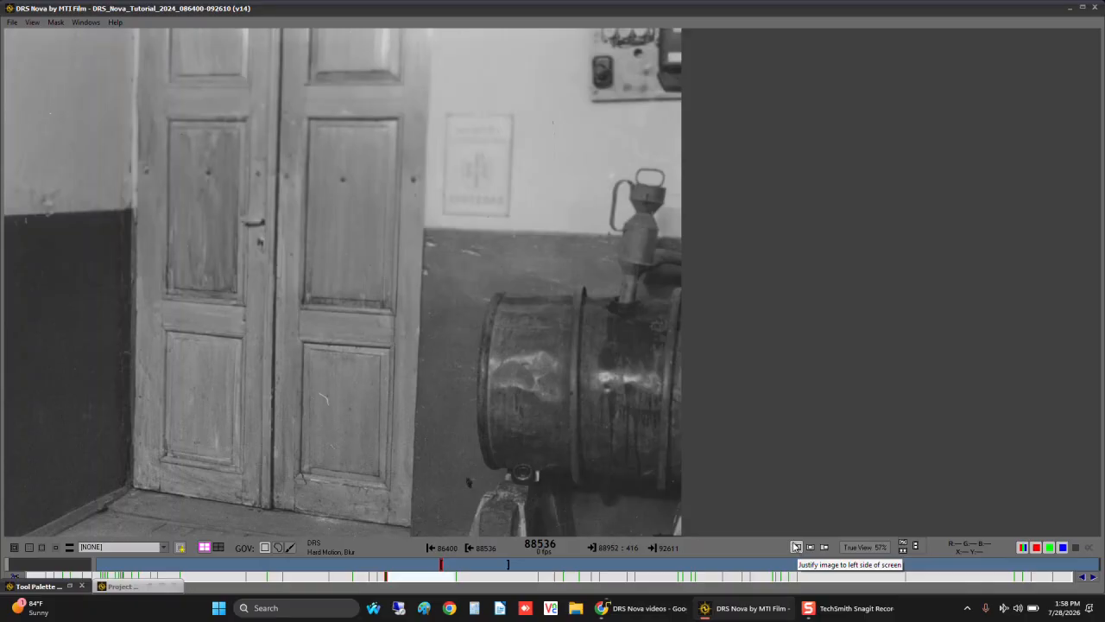
# Step: Restore the Tool Palette and move it into the empty area beside the film image
pyautogui.click(88, 23)
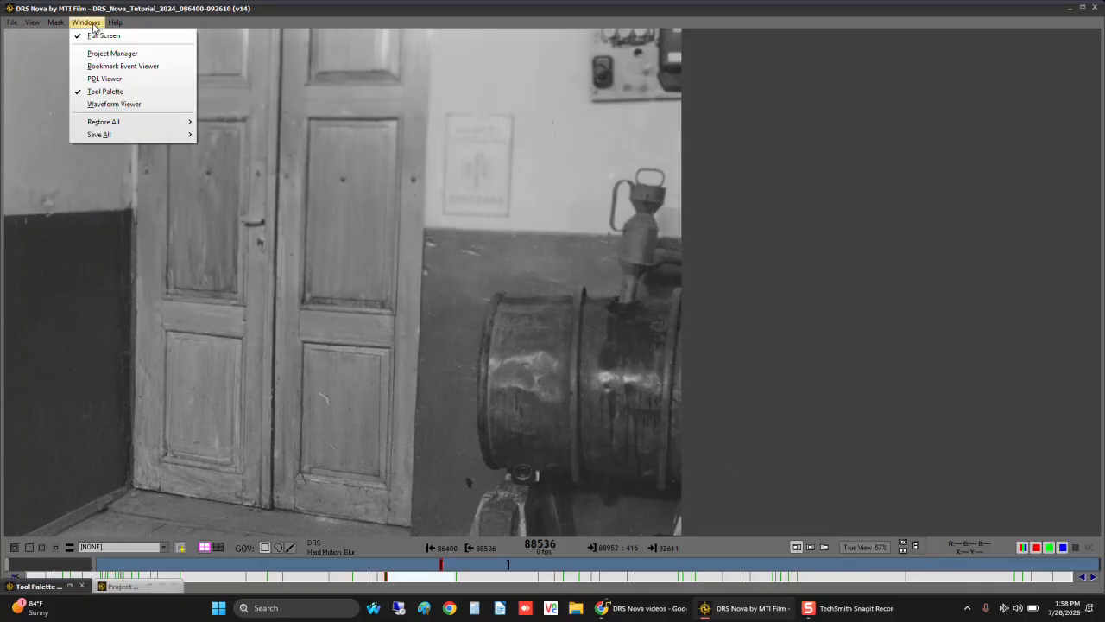
pyautogui.click(89, 92)
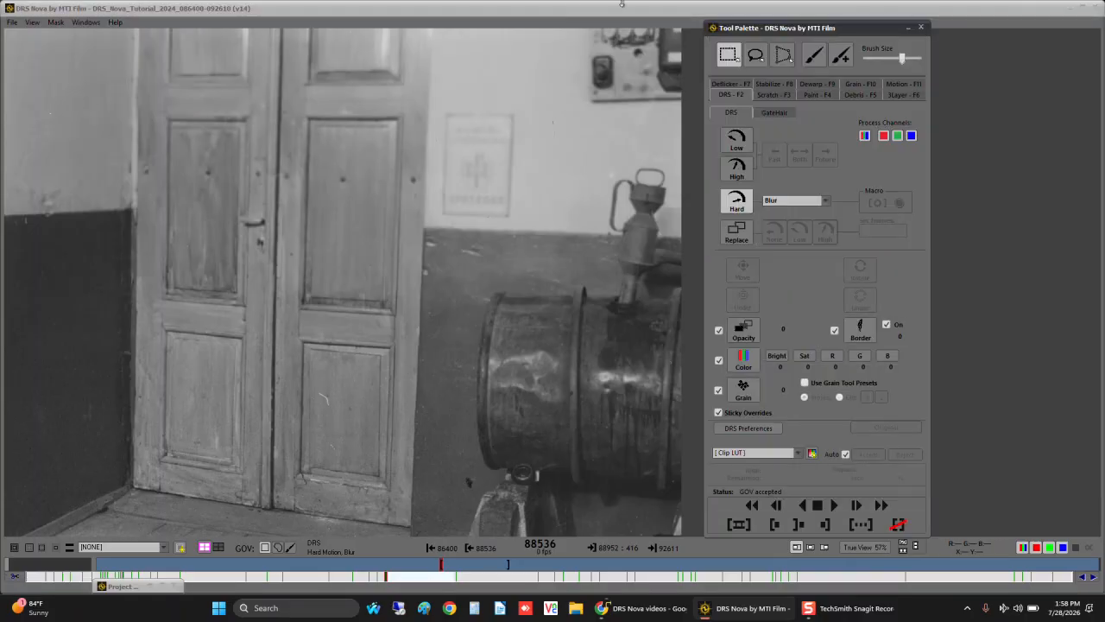
pyautogui.moveTo(771, 27); pyautogui.dragTo(852, 26)
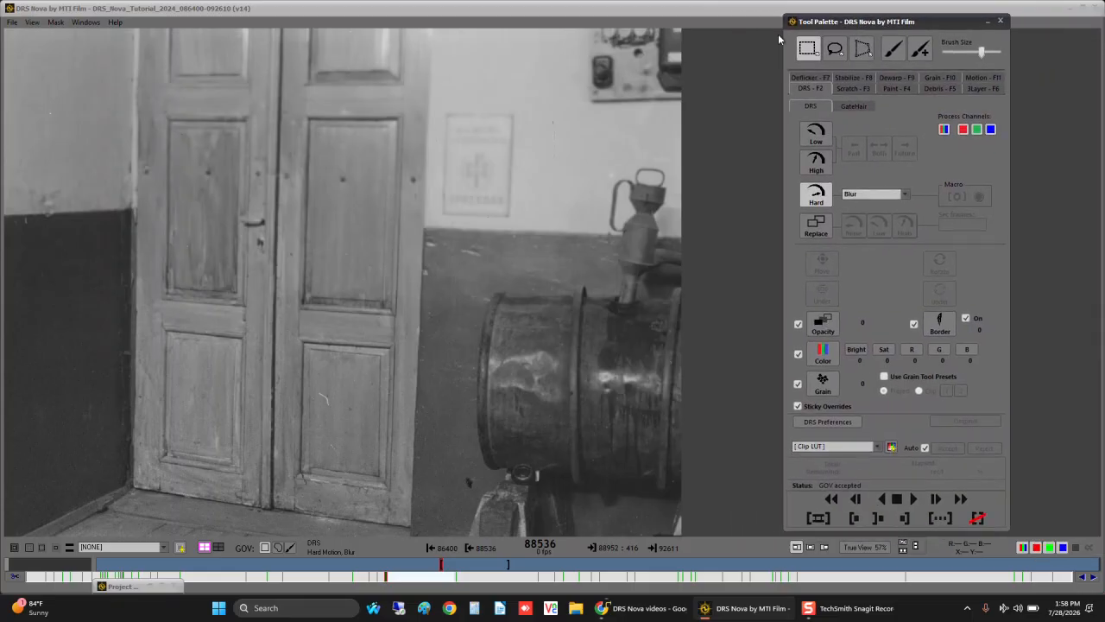
# Step: Switch the DRS fix mode between Low and High motion, ending on High
pyautogui.click(809, 135)
pyautogui.click(816, 169)
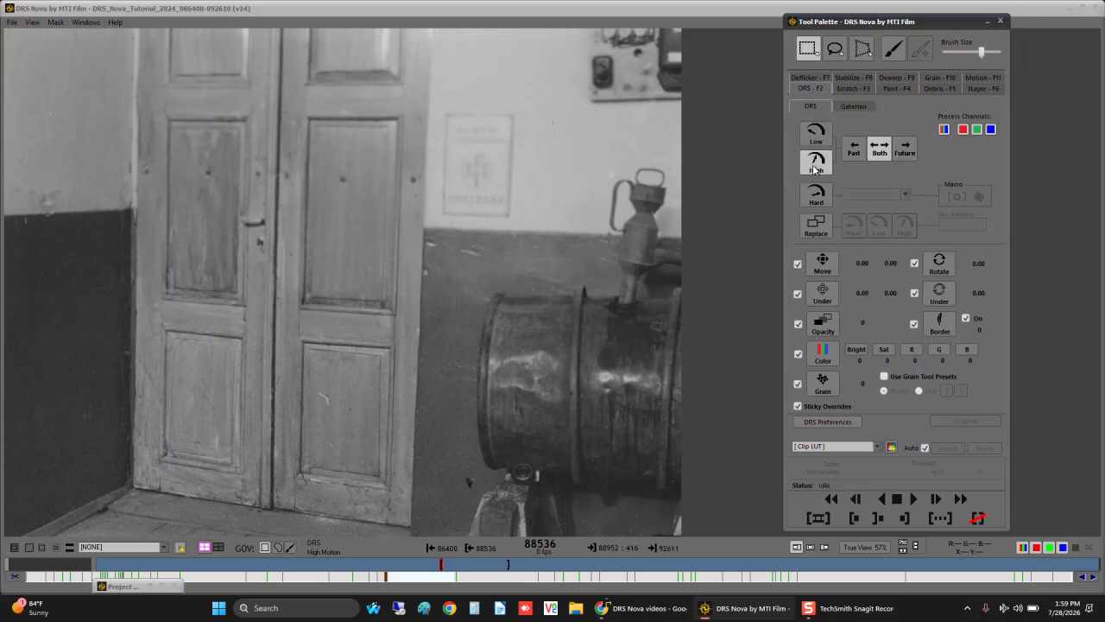
pyautogui.click(822, 148)
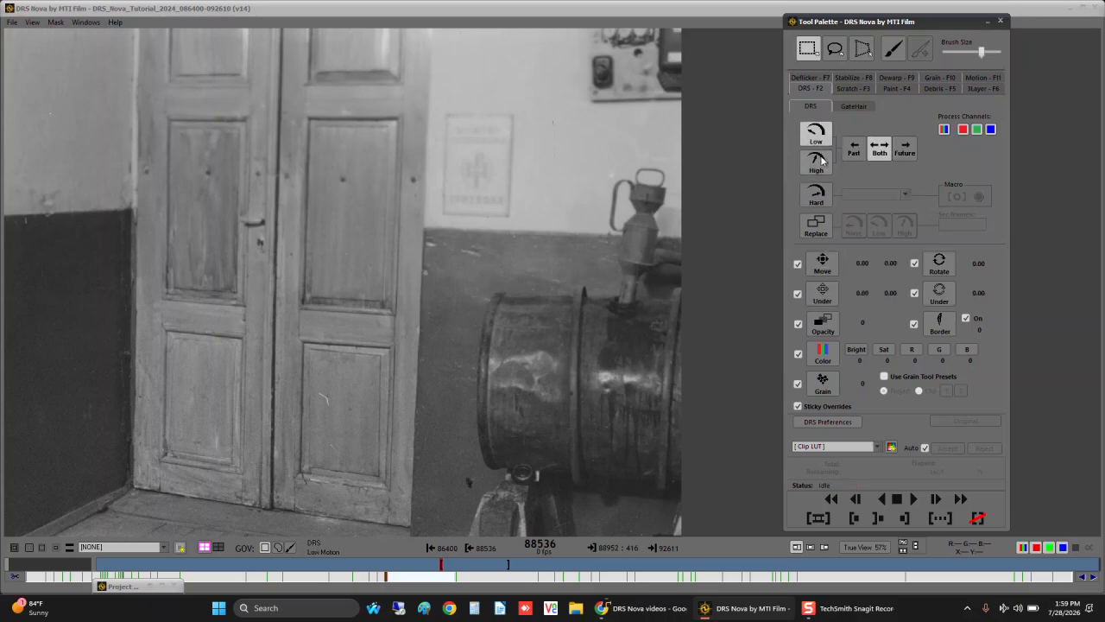
pyautogui.click(821, 169)
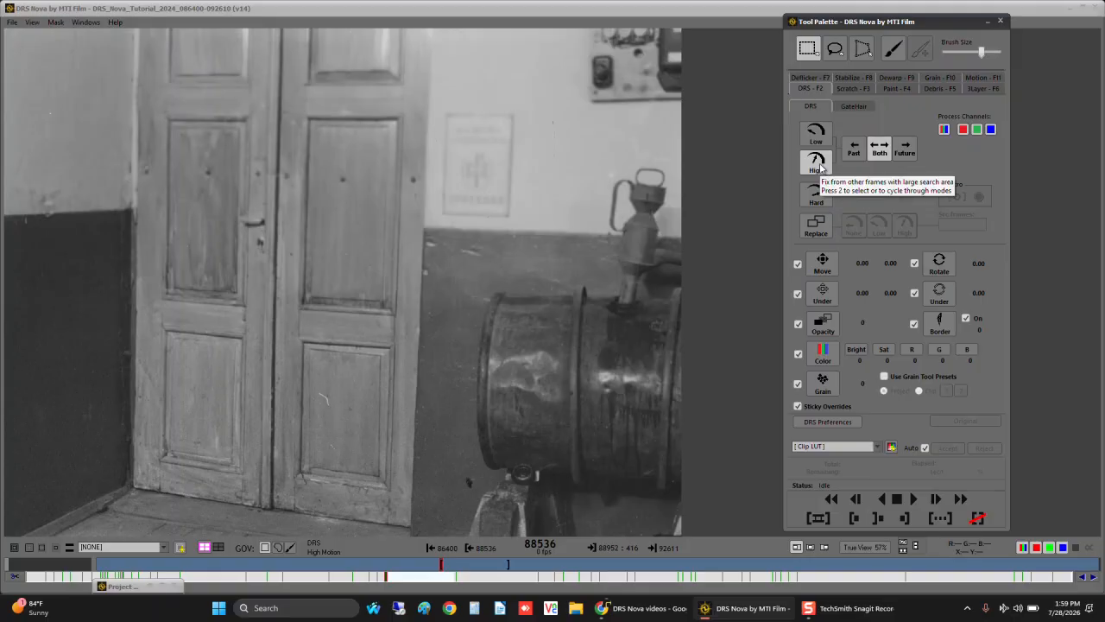
pyautogui.press('space')
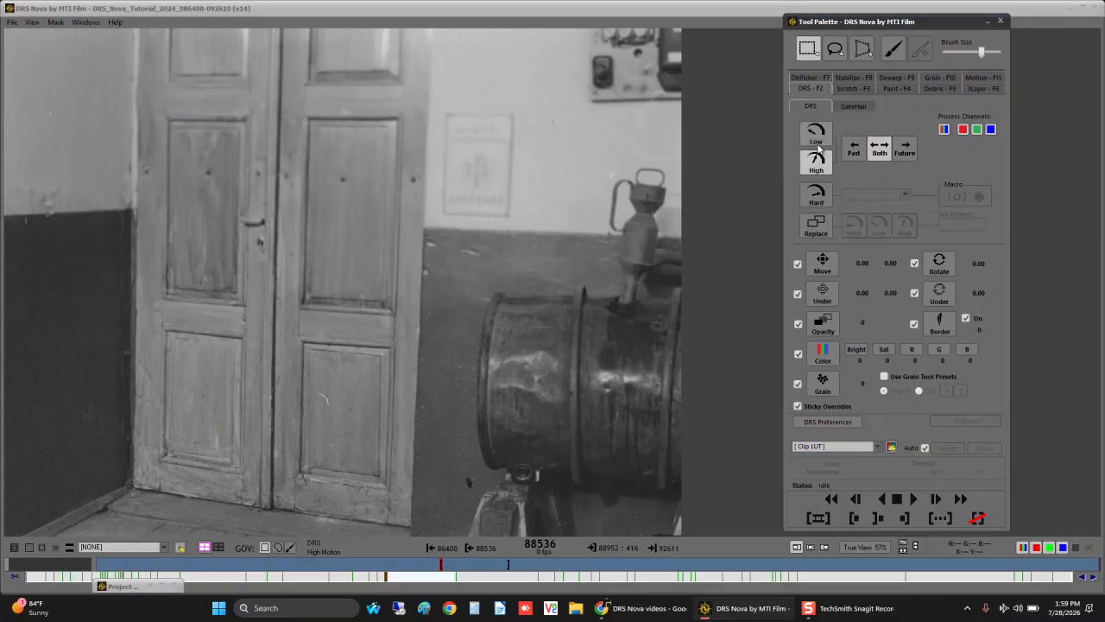
# Step: Set the DRS mode to Low motion, try a fix on the dark spot beside the barrel's stand, and reject it
pyautogui.click(820, 140)
pyautogui.click(821, 166)
pyautogui.click(823, 142)
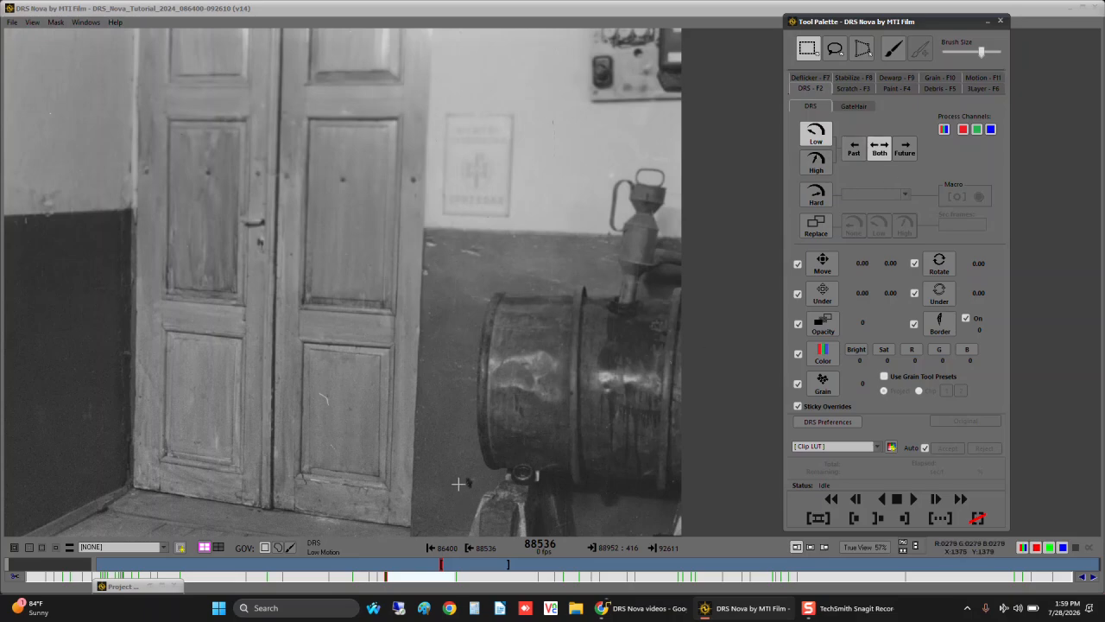
pyautogui.moveTo(462, 474); pyautogui.dragTo(479, 489)
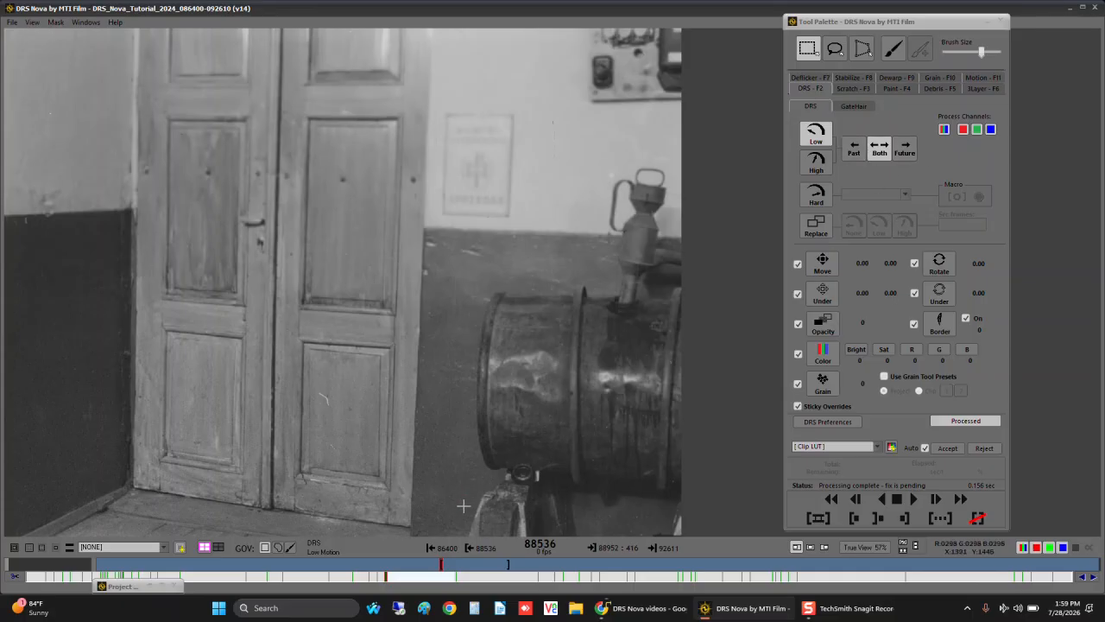
pyautogui.click(986, 448)
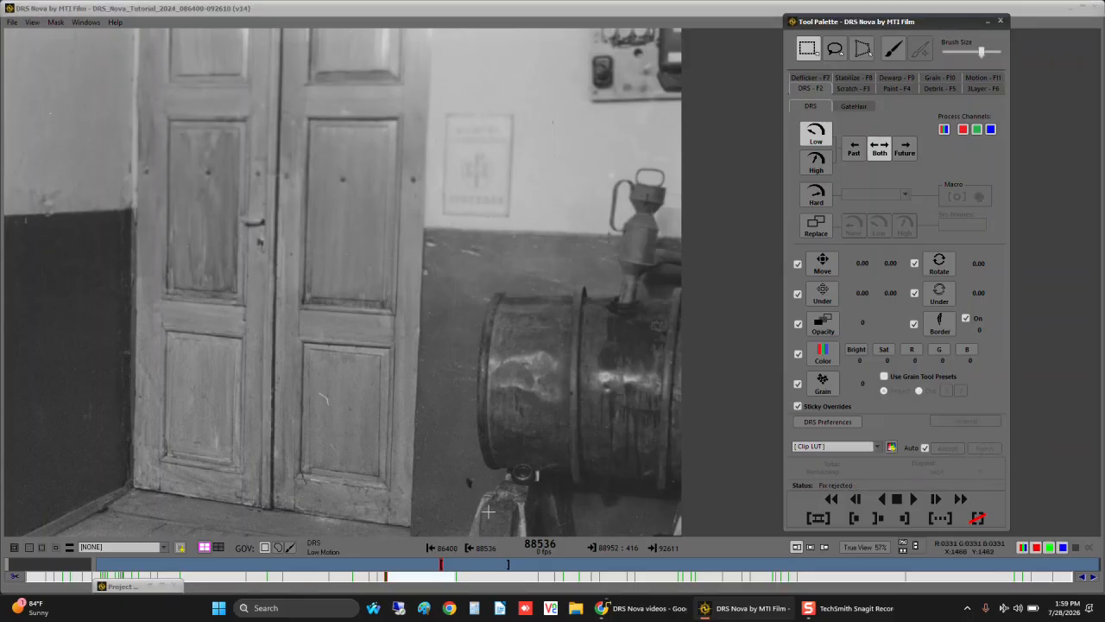
# Step: Try a Low motion fix from Past frames on the dark spot, compare frames 88535 and 88536, and reject the fix
pyautogui.click(855, 155)
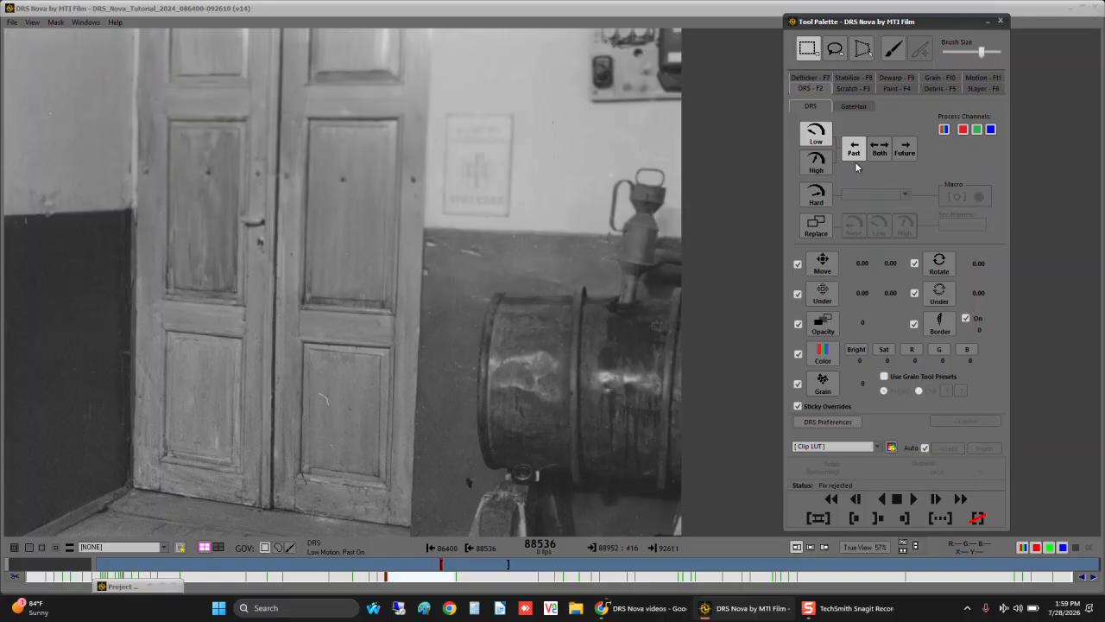
pyautogui.press('Left')
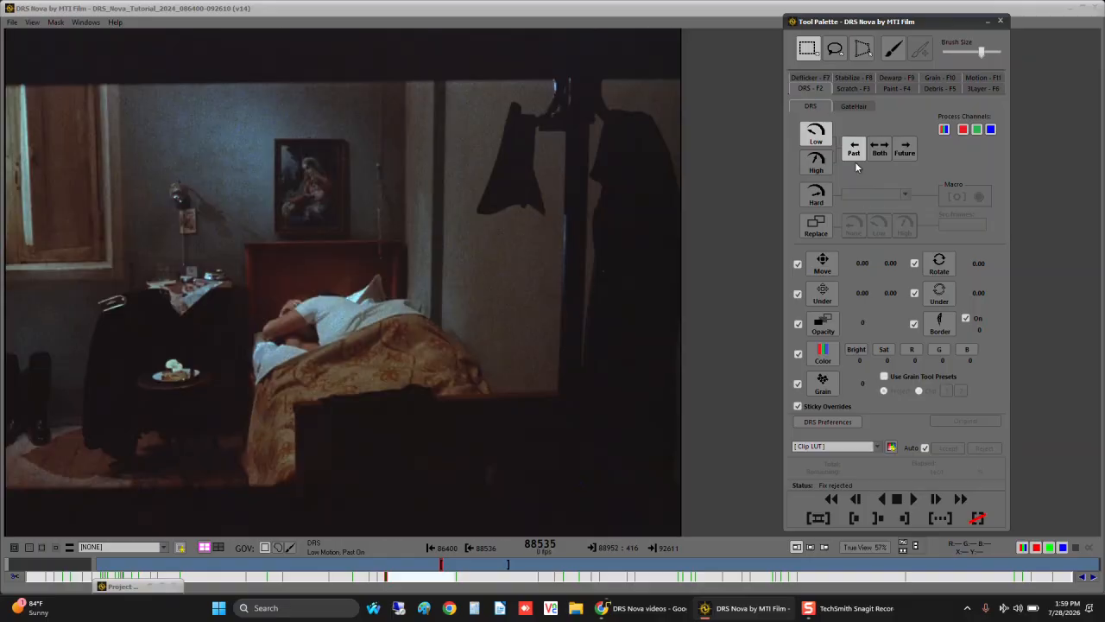
pyautogui.press('Right')
pyautogui.press('Left')
pyautogui.press('Right')
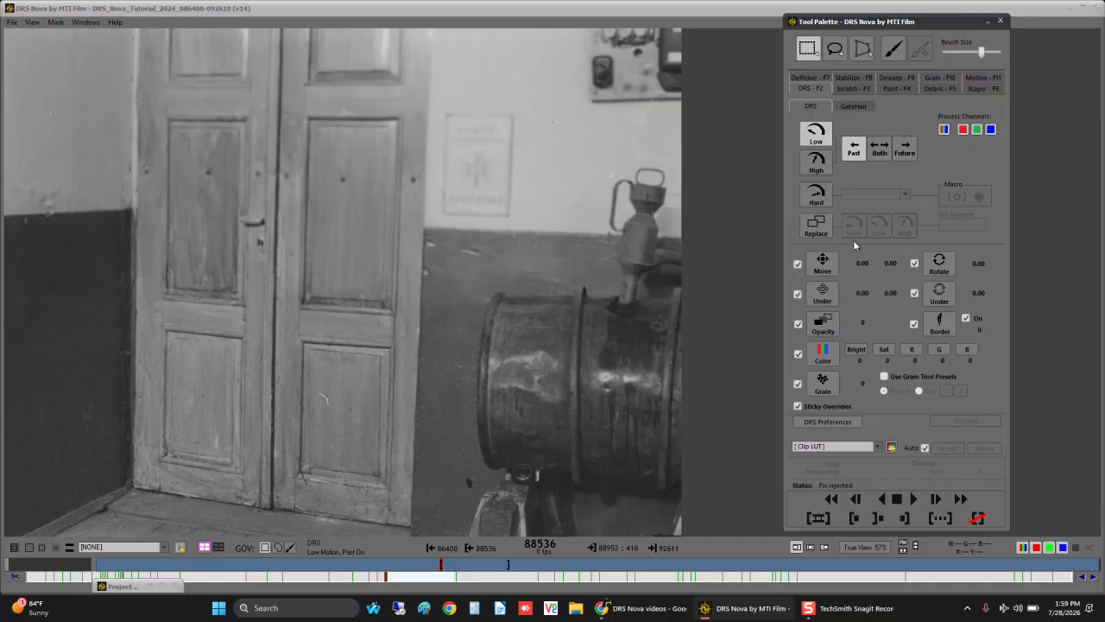
pyautogui.moveTo(462, 475); pyautogui.dragTo(479, 498)
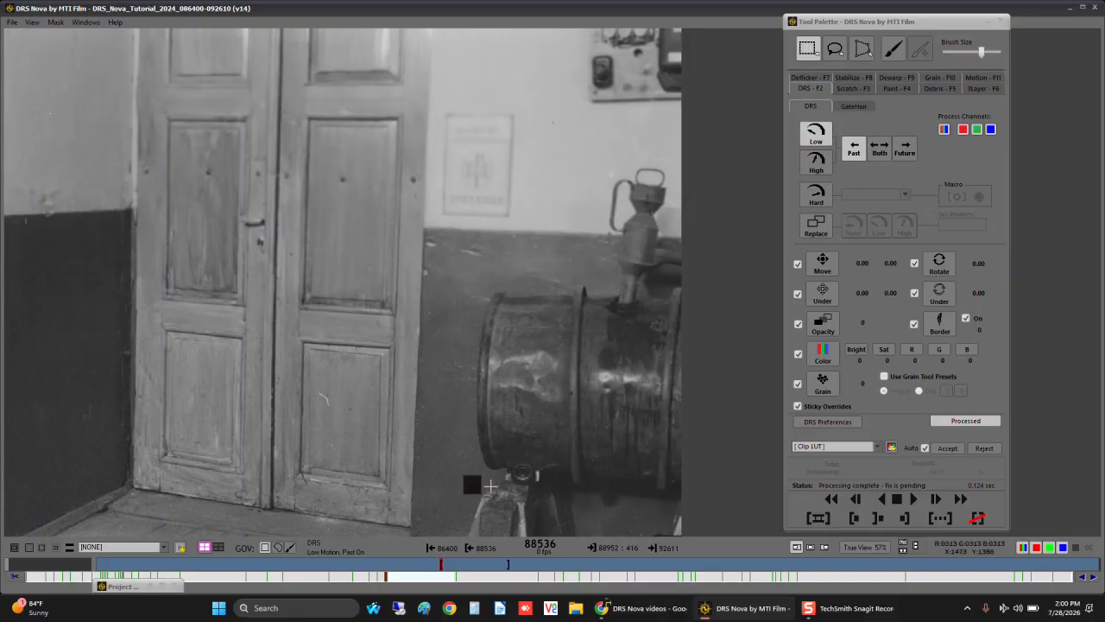
pyautogui.press('Left')
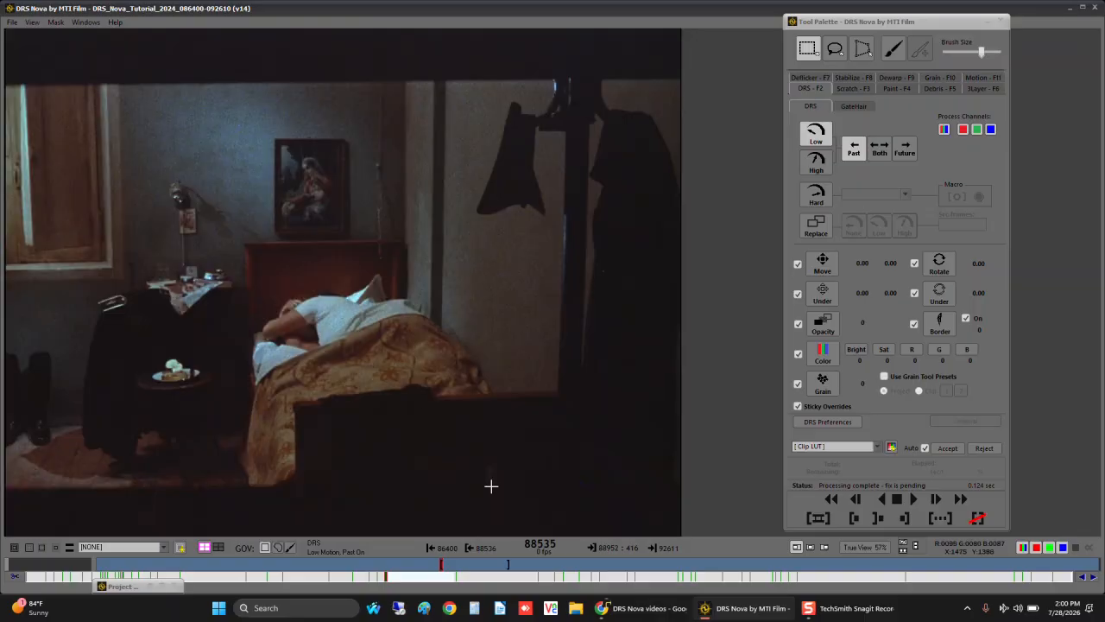
pyautogui.press('Right')
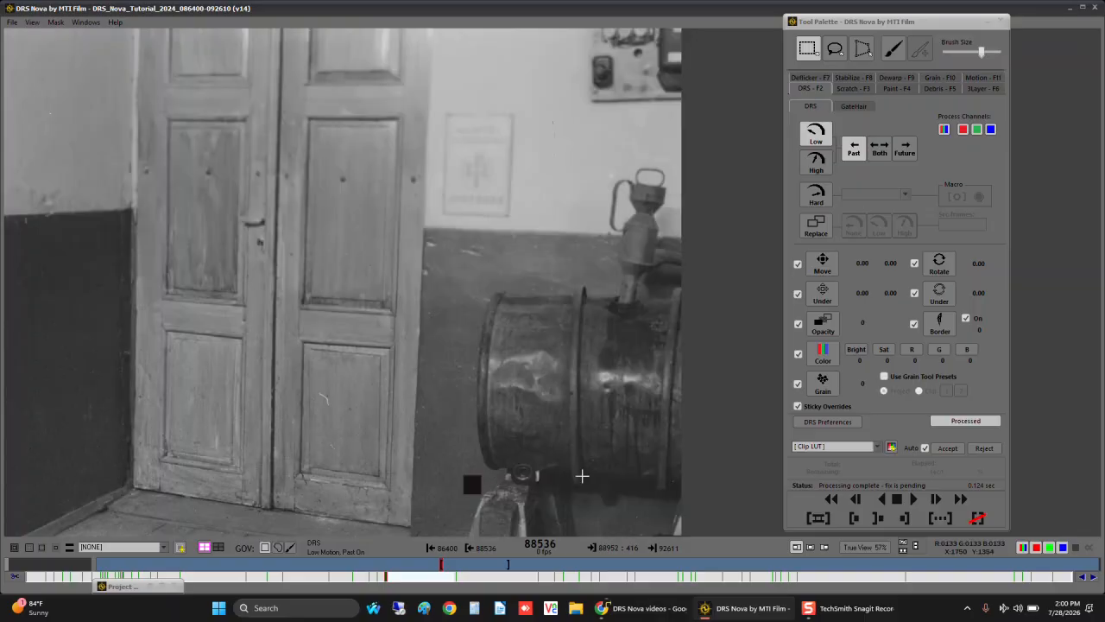
pyautogui.click(985, 448)
# Step: Try a Low motion fix from Future frames on the dark spot beside the barrel's stand, and reject it
pyautogui.click(903, 152)
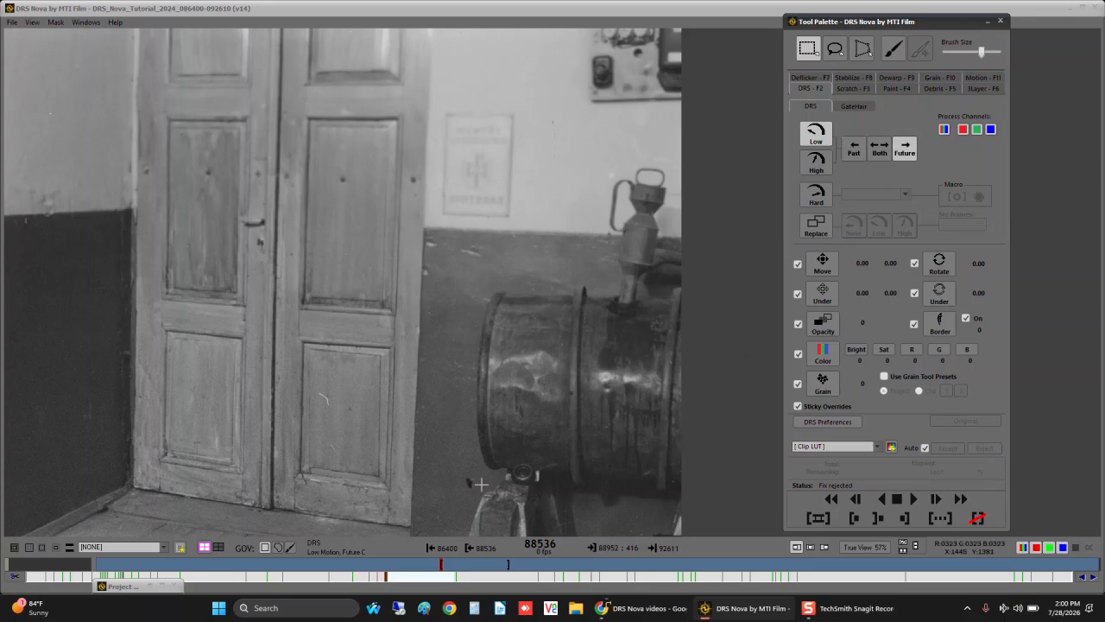
pyautogui.moveTo(458, 469); pyautogui.dragTo(481, 499)
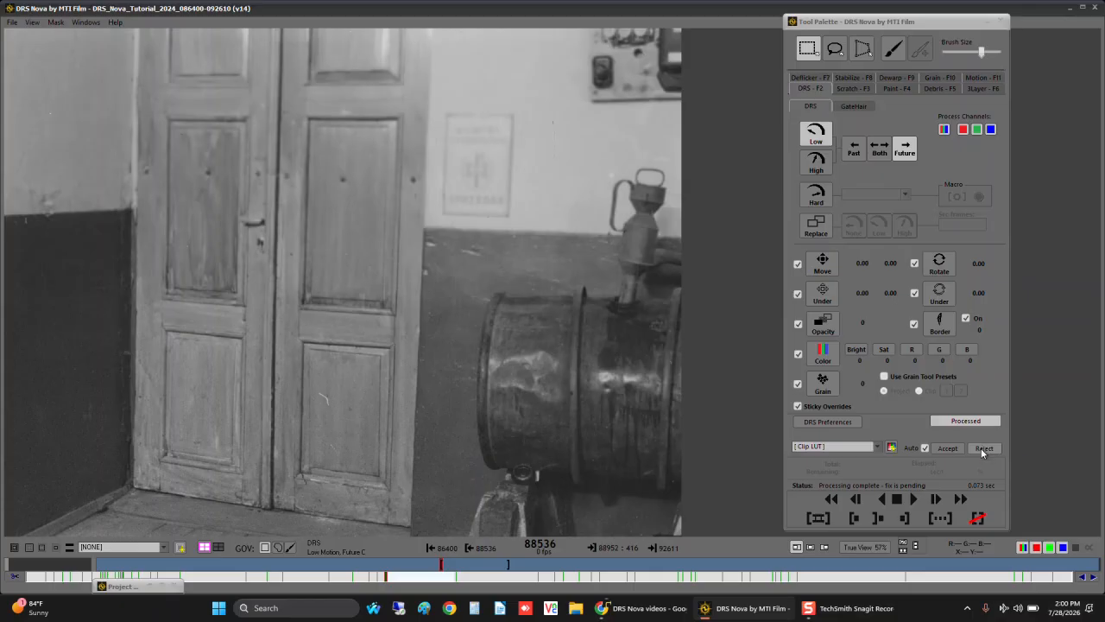
pyautogui.click(984, 448)
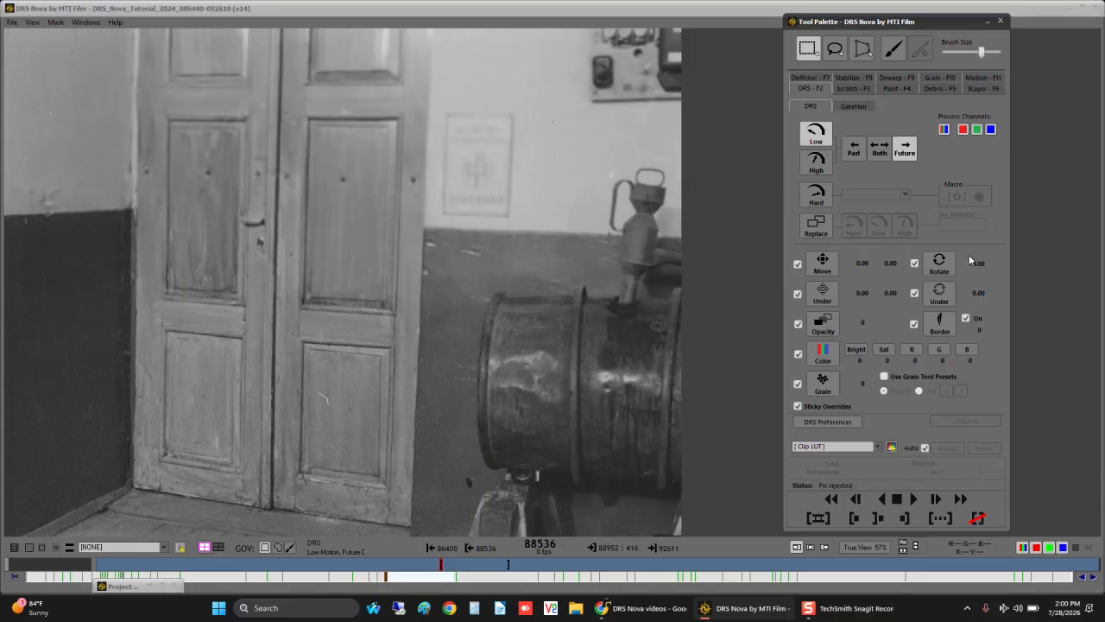
# Step: Set the Low motion fix to draw from Both past and future frames
pyautogui.click(880, 155)
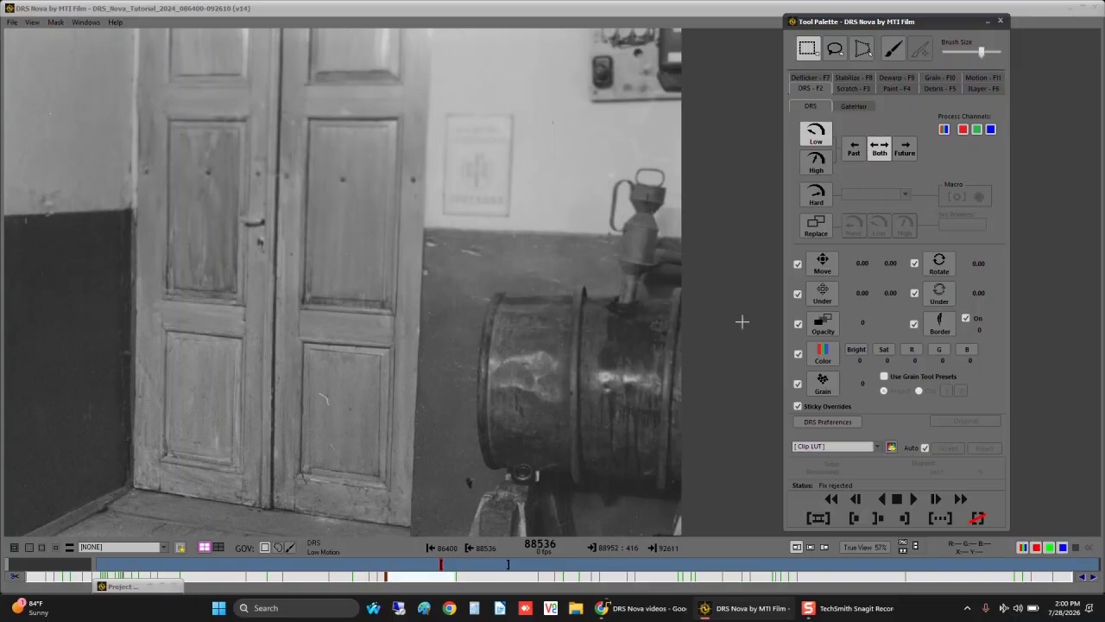
pyautogui.click(850, 155)
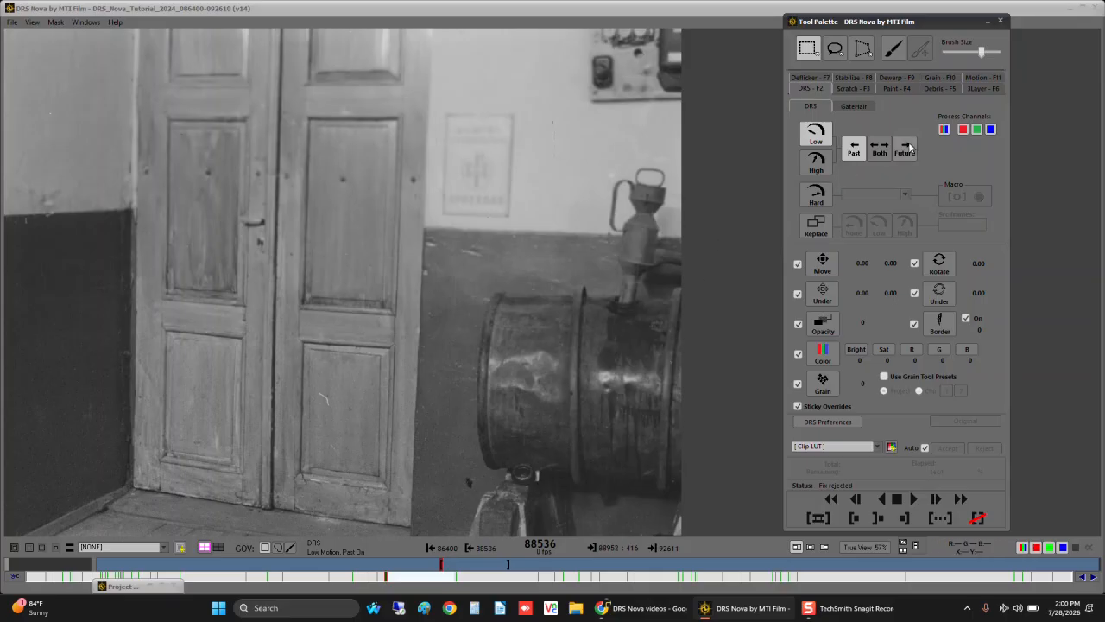
pyautogui.click(877, 155)
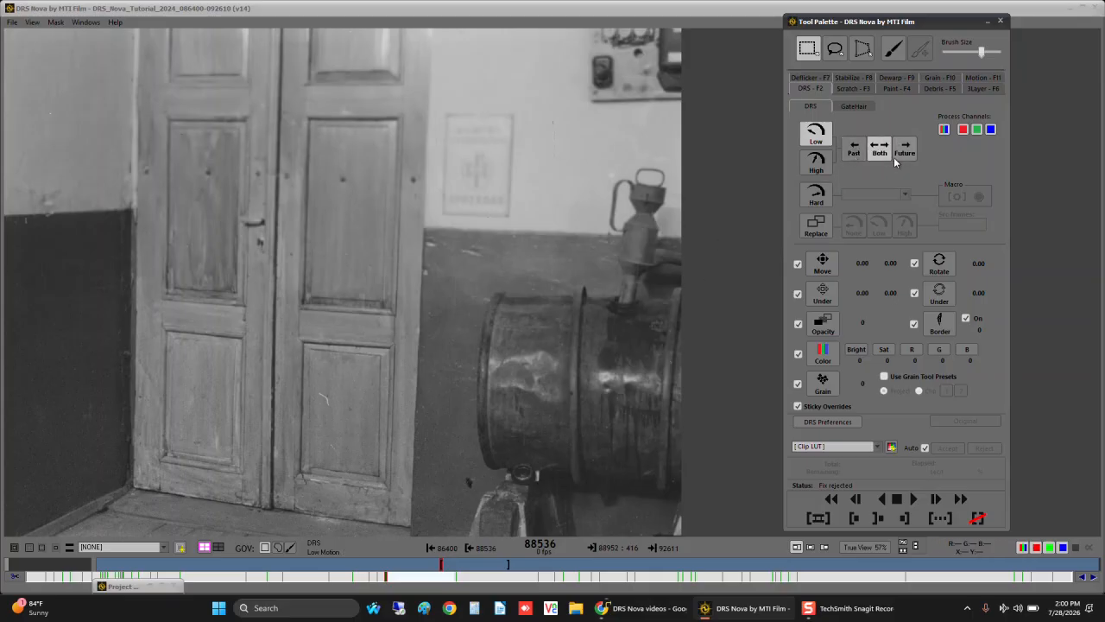
# Step: Switch the DRS fix mode to Hard motion and set its inpainting method to AI
pyautogui.click(822, 164)
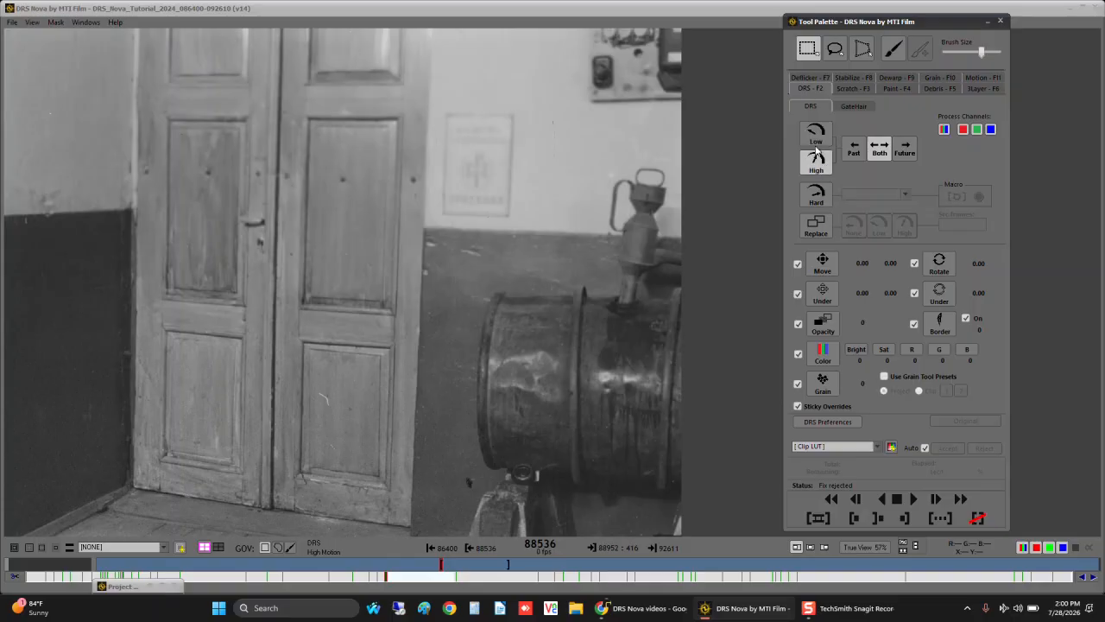
pyautogui.click(814, 197)
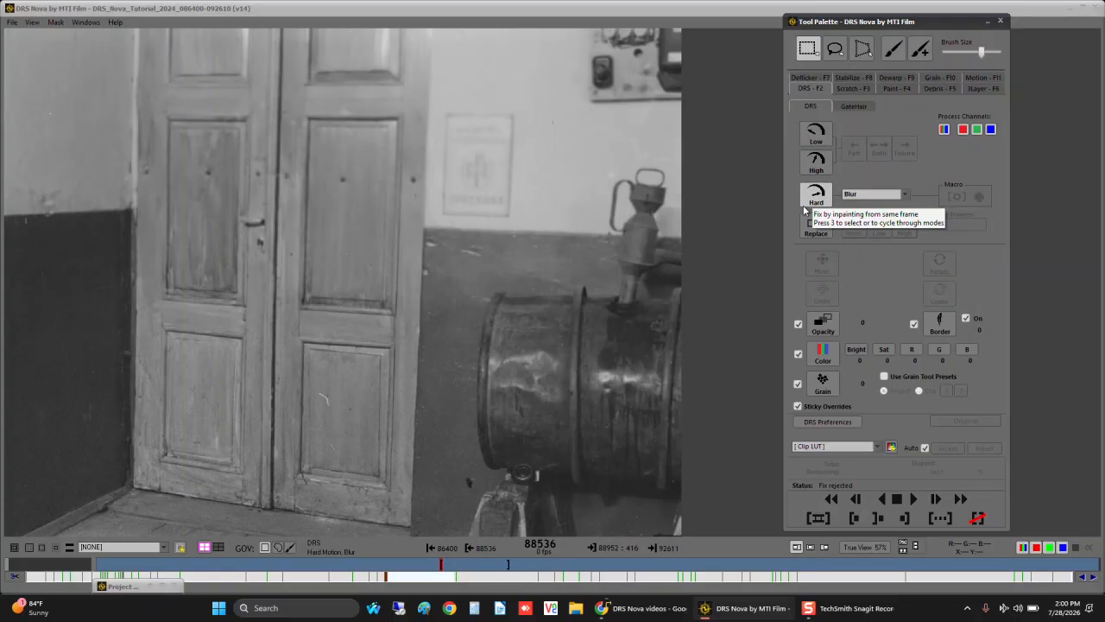
pyautogui.click(874, 195)
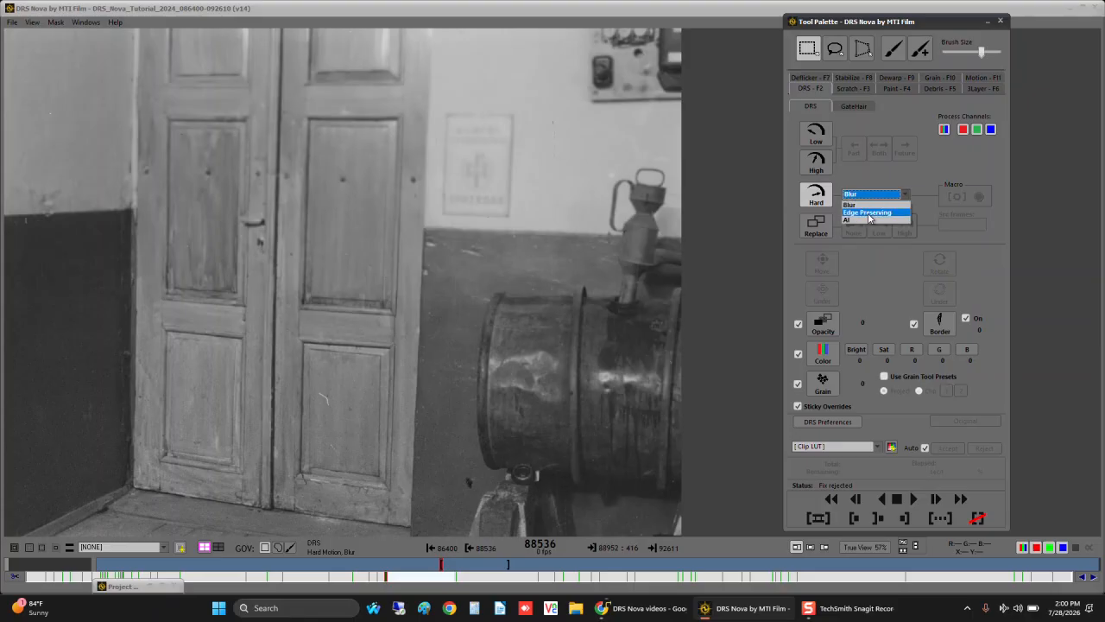
pyautogui.click(868, 213)
pyautogui.click(872, 195)
pyautogui.click(861, 227)
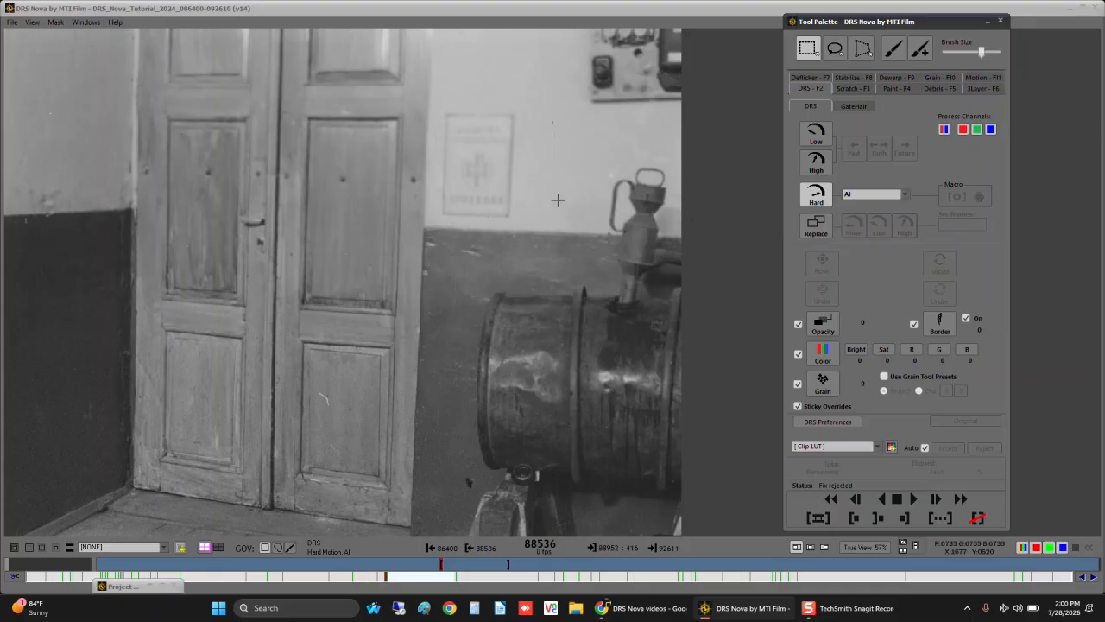
# Step: Fix the speck on the white wall with Hard motion set to Blur, then try the same fix on the door's edge and reject it
pyautogui.click(859, 195)
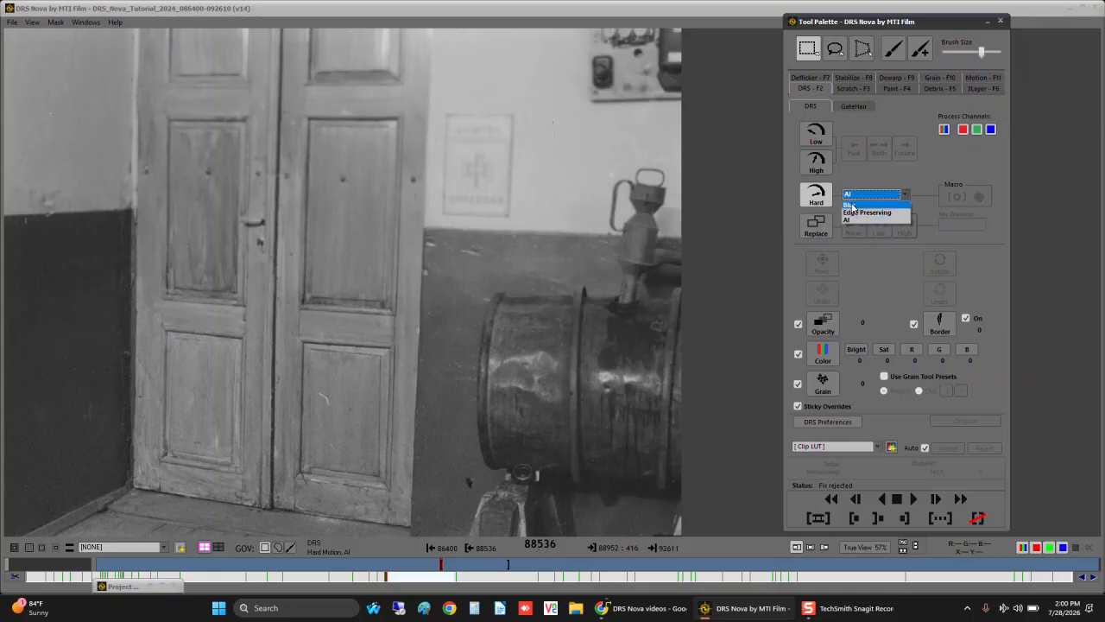
pyautogui.click(859, 199)
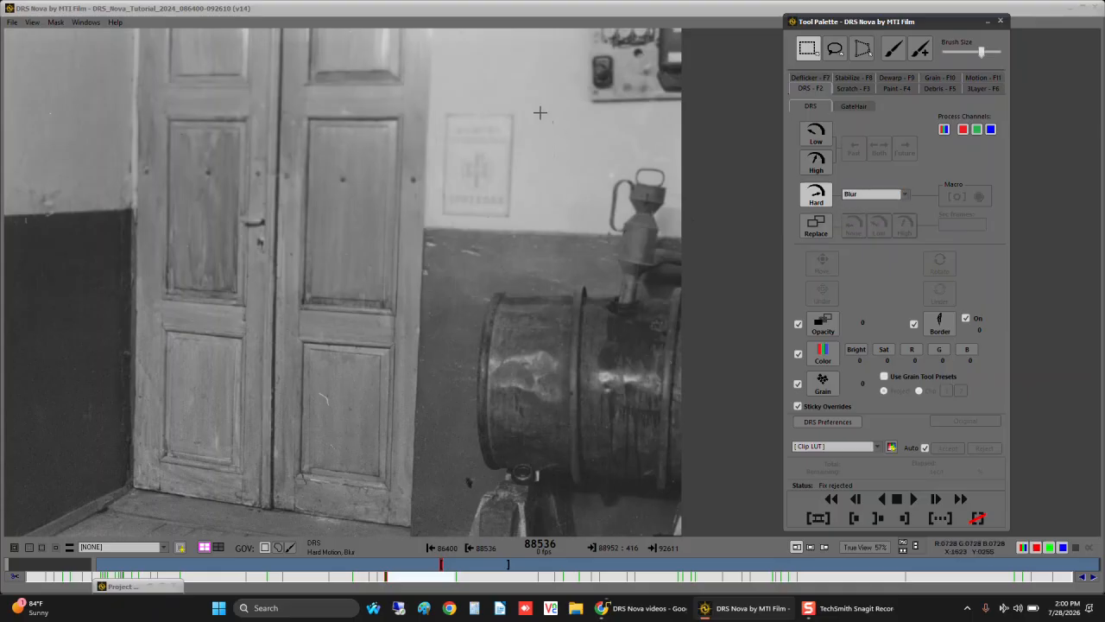
pyautogui.moveTo(540, 112); pyautogui.dragTo(559, 134)
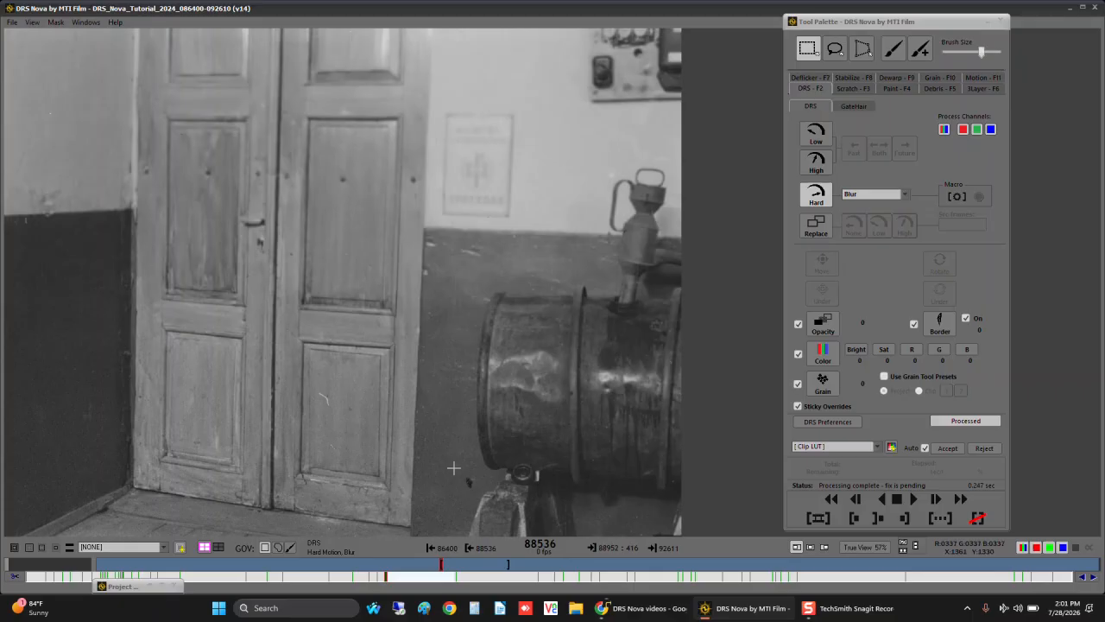
pyautogui.moveTo(416, 348); pyautogui.dragTo(427, 392)
pyautogui.click(986, 449)
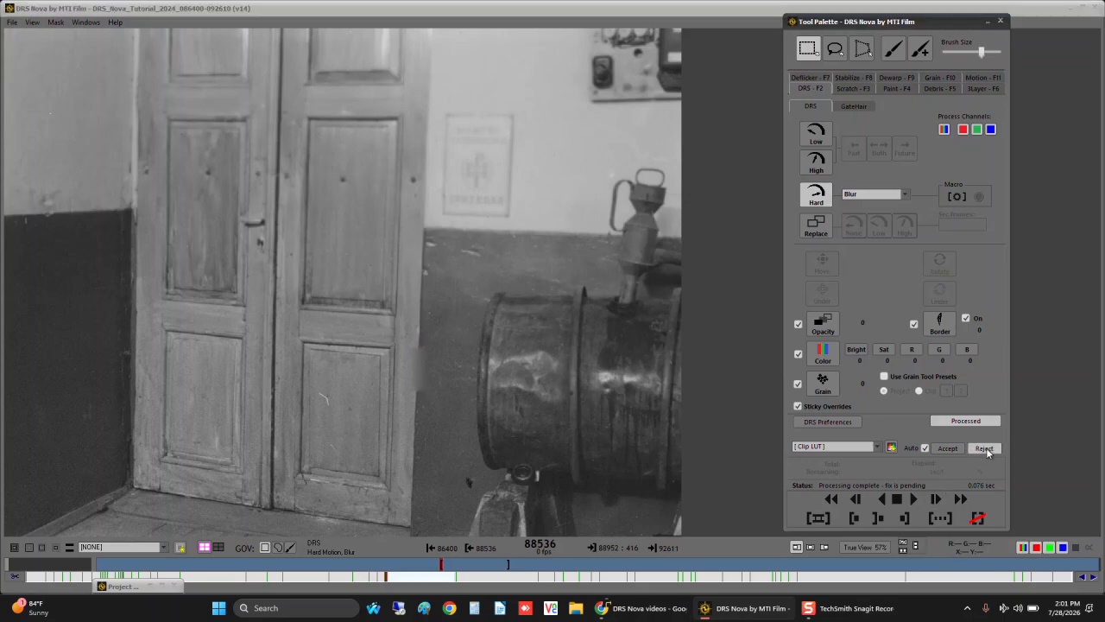
# Step: Set the Hard motion method to Edge Preserving, then switch to Replace mode and view its source frame options
pyautogui.click(868, 197)
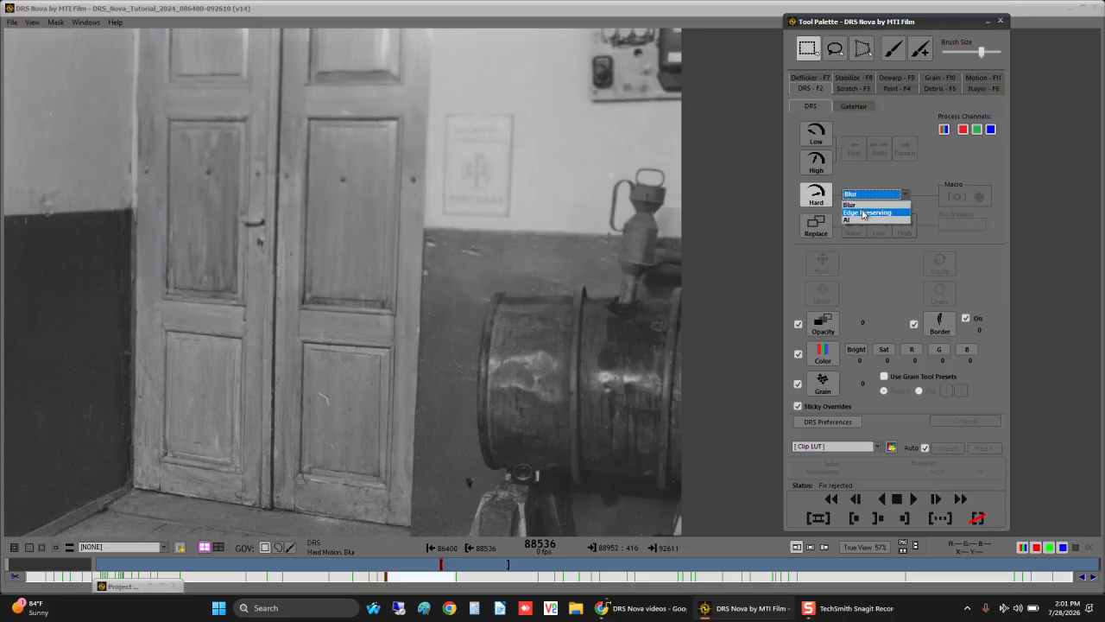
pyautogui.click(864, 212)
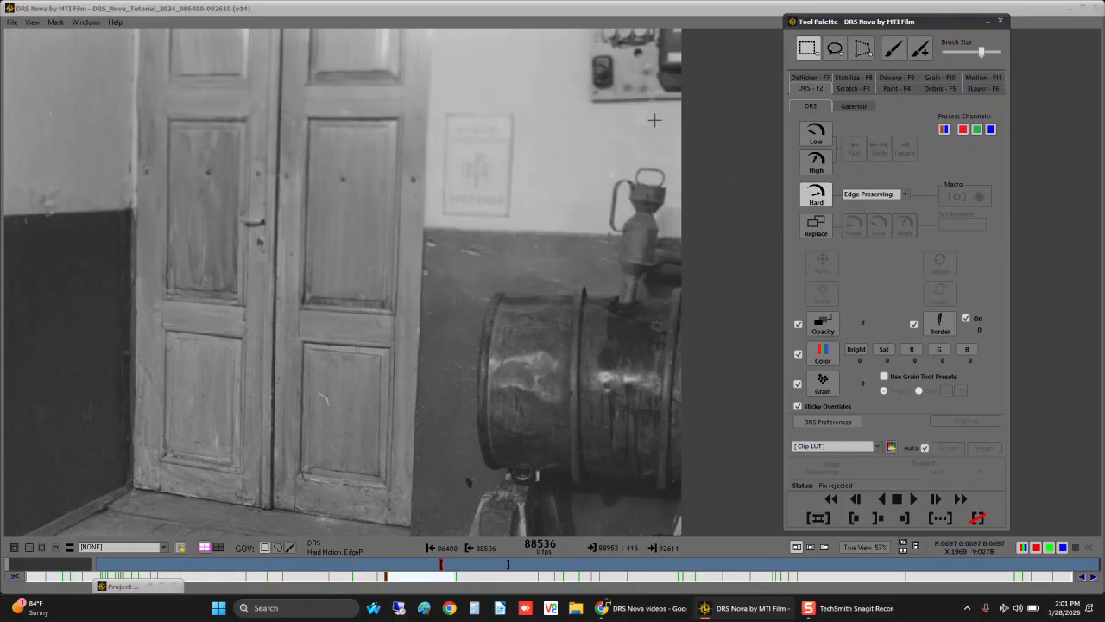
pyautogui.click(816, 226)
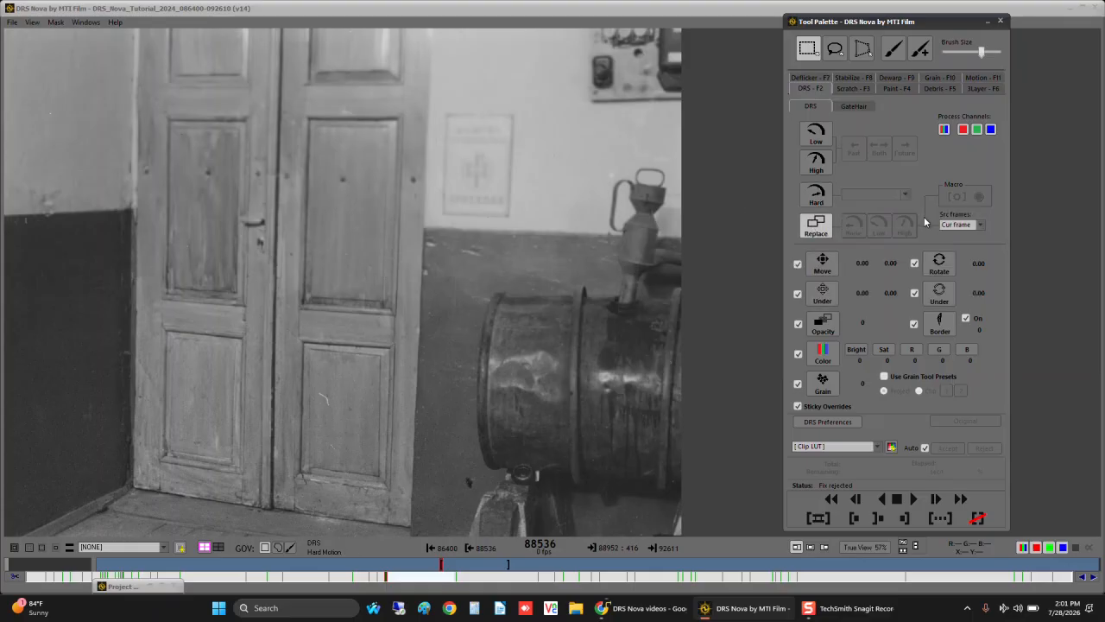
pyautogui.click(973, 227)
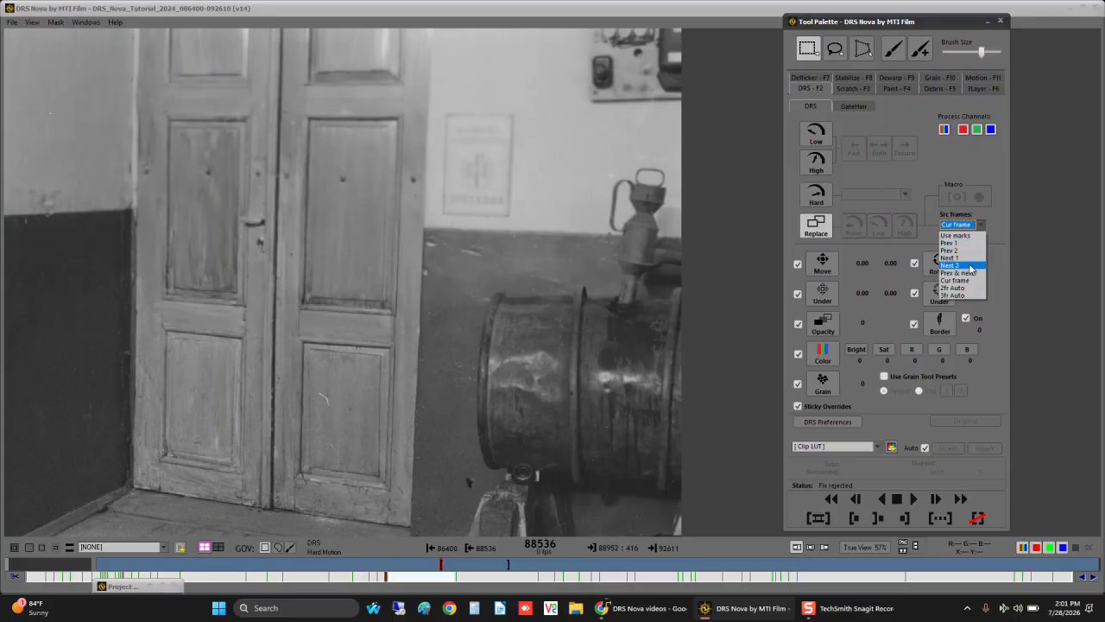
pyautogui.click(984, 225)
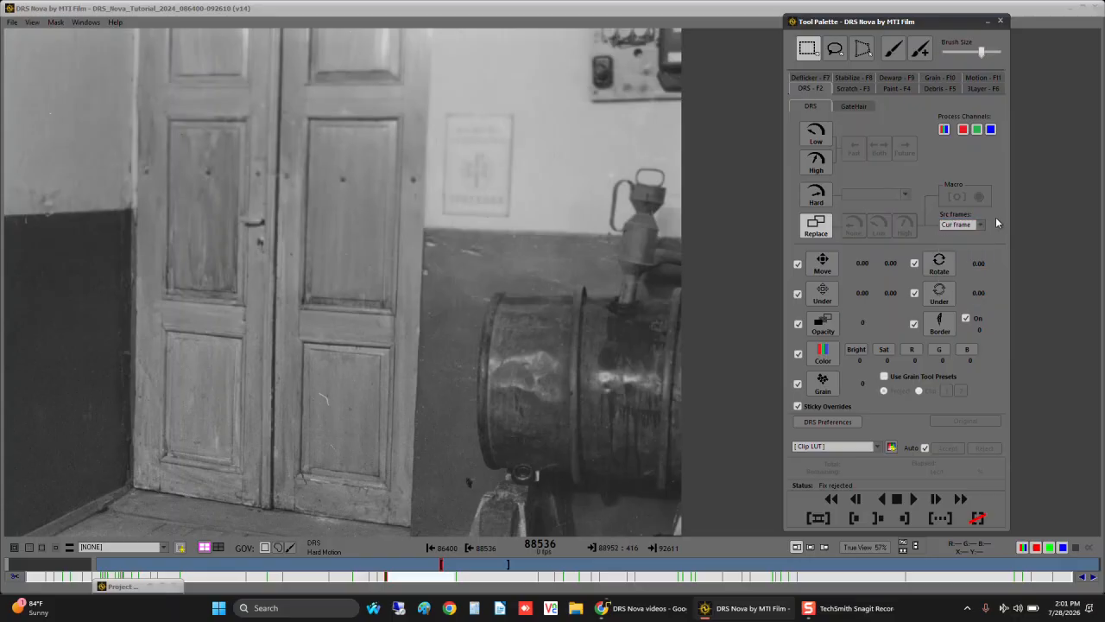
# Step: Switch to Low motion from Both frames, try a fix on the white scratch on the right door's lower panel, and reject it
pyautogui.click(816, 142)
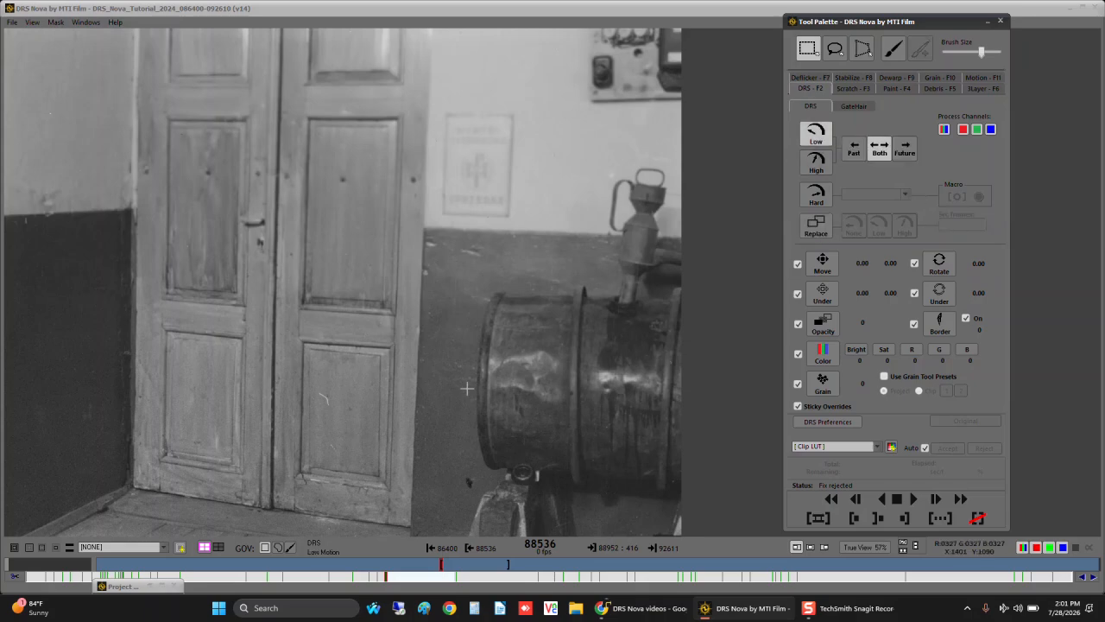
pyautogui.click(323, 392)
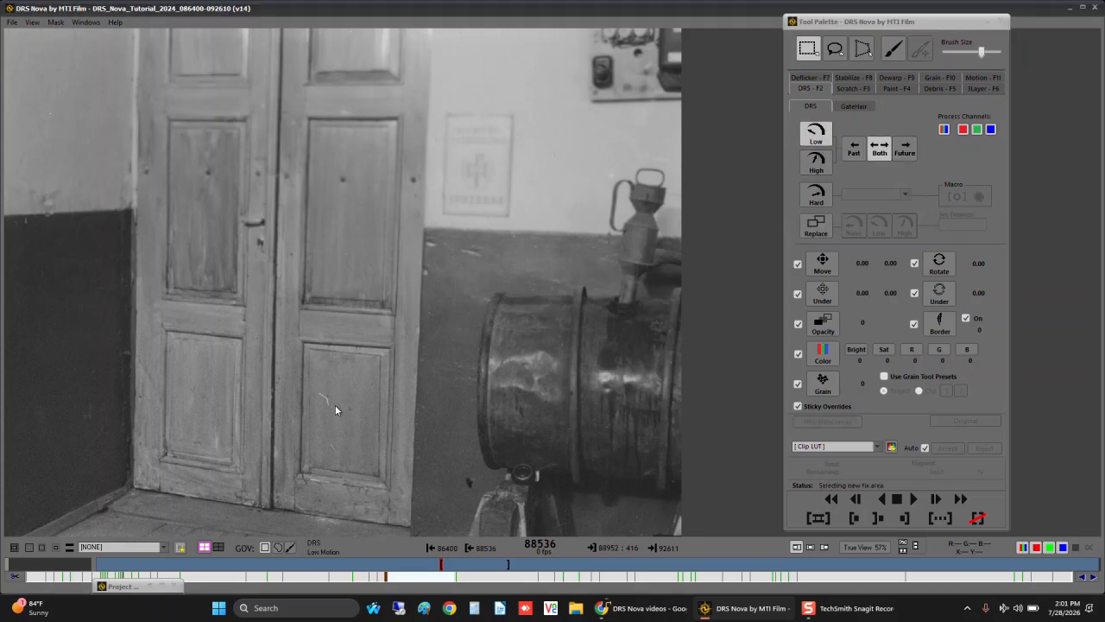
pyautogui.moveTo(335, 406); pyautogui.dragTo(337, 406)
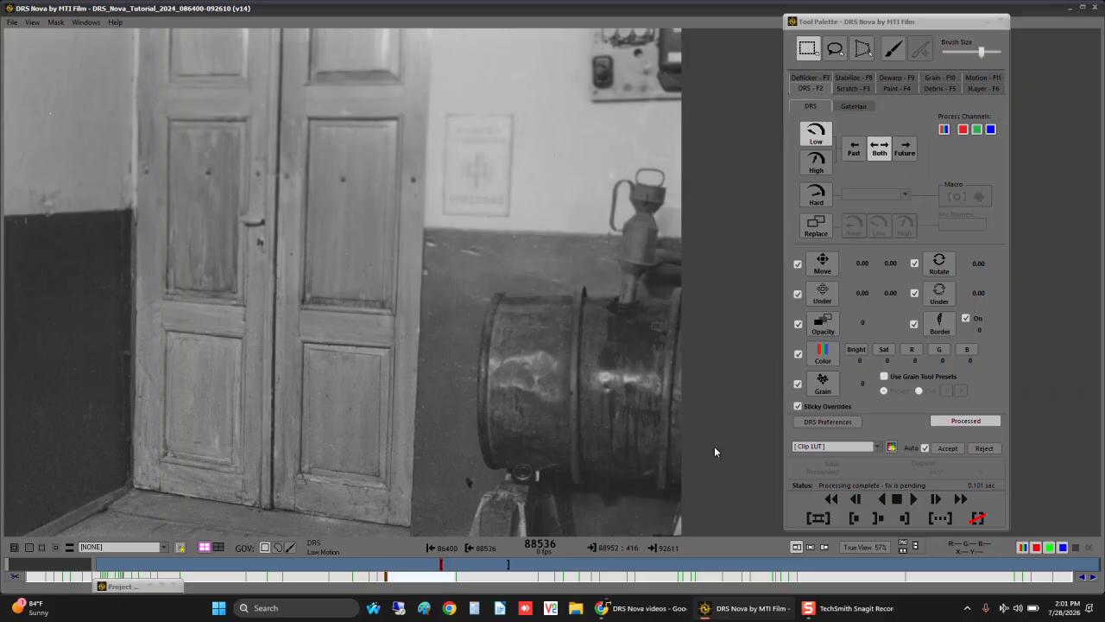
pyautogui.click(984, 448)
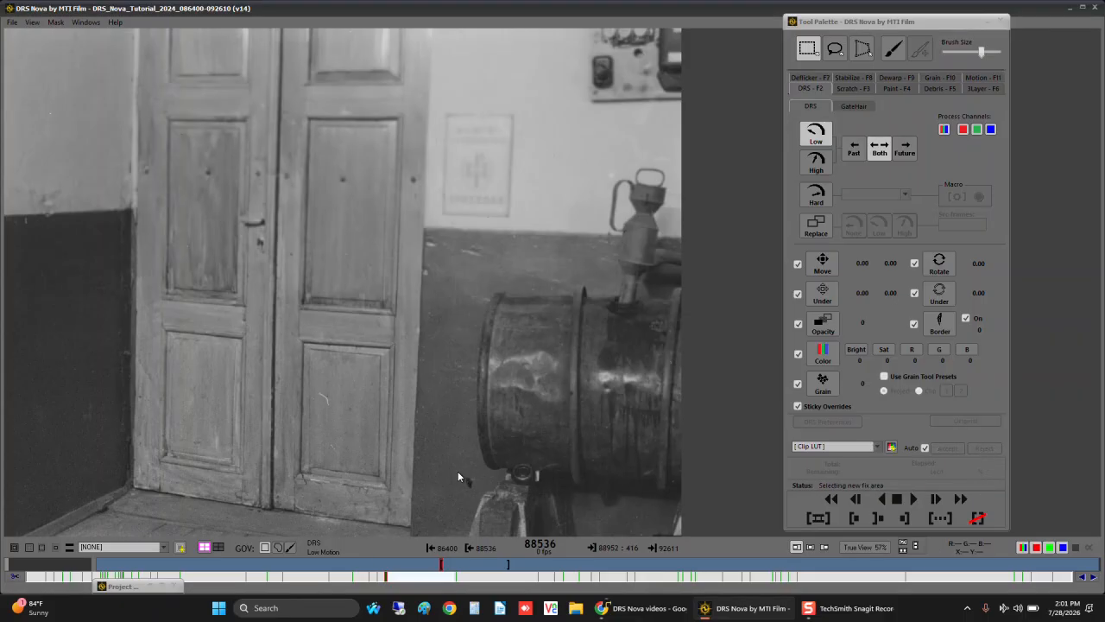
# Step: Apply Low motion fixes to the dark spot beside the barrel's stand and the door panel scratches, then try the dark left wall and reject it
pyautogui.moveTo(460, 474); pyautogui.dragTo(481, 499)
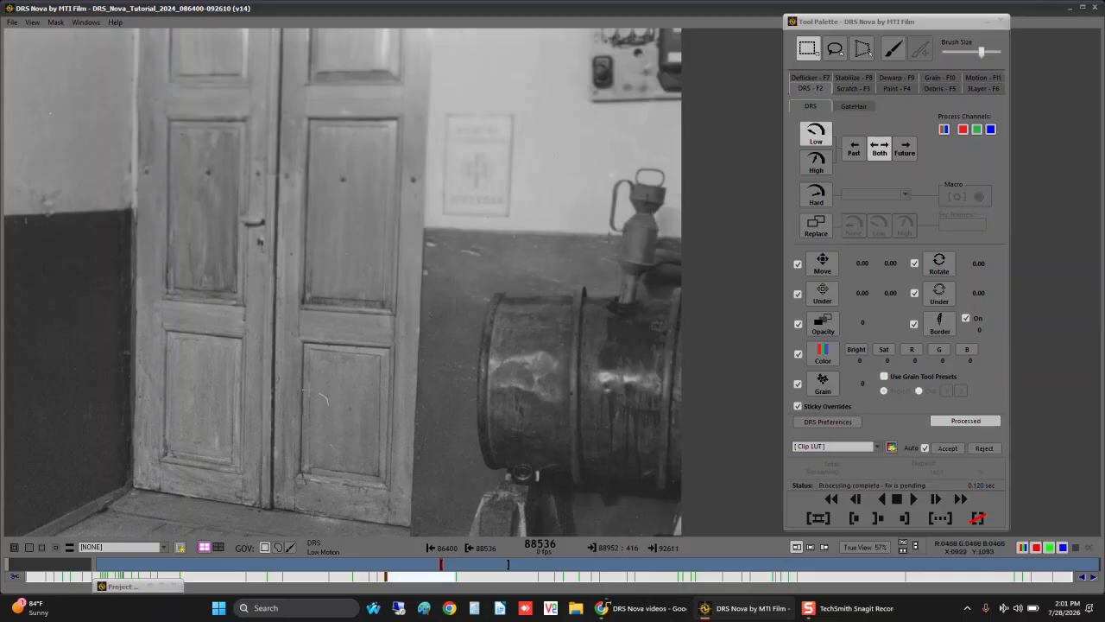
pyautogui.moveTo(310, 386)
pyautogui.mouseDown()
pyautogui.moveTo(339, 418)
pyautogui.moveTo(339, 458)
pyautogui.mouseUp()
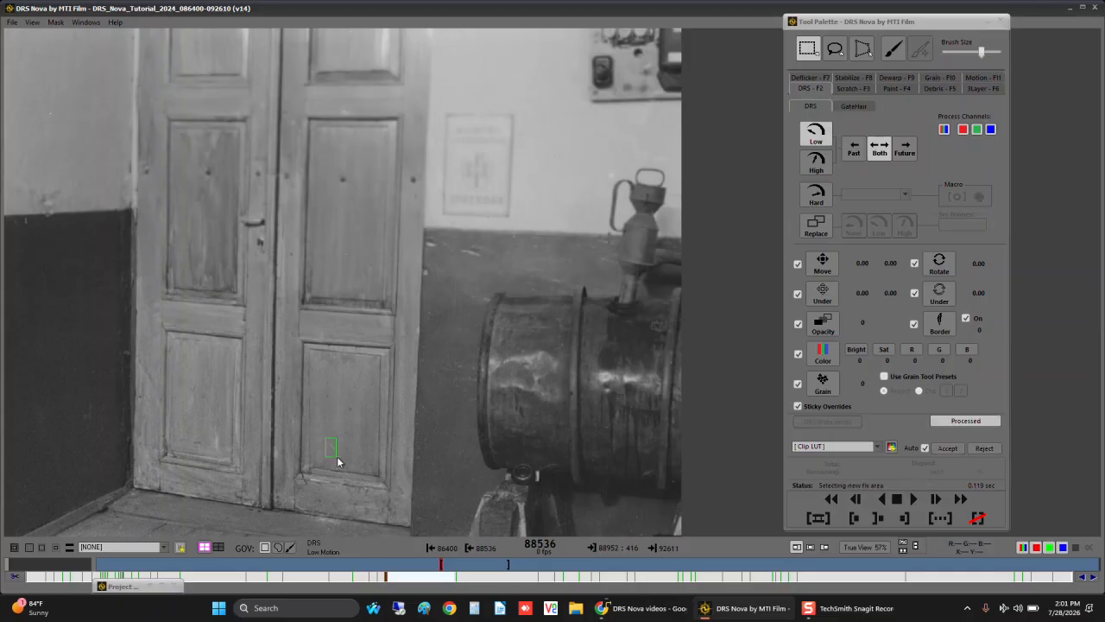
pyautogui.moveTo(72, 364); pyautogui.dragTo(106, 392)
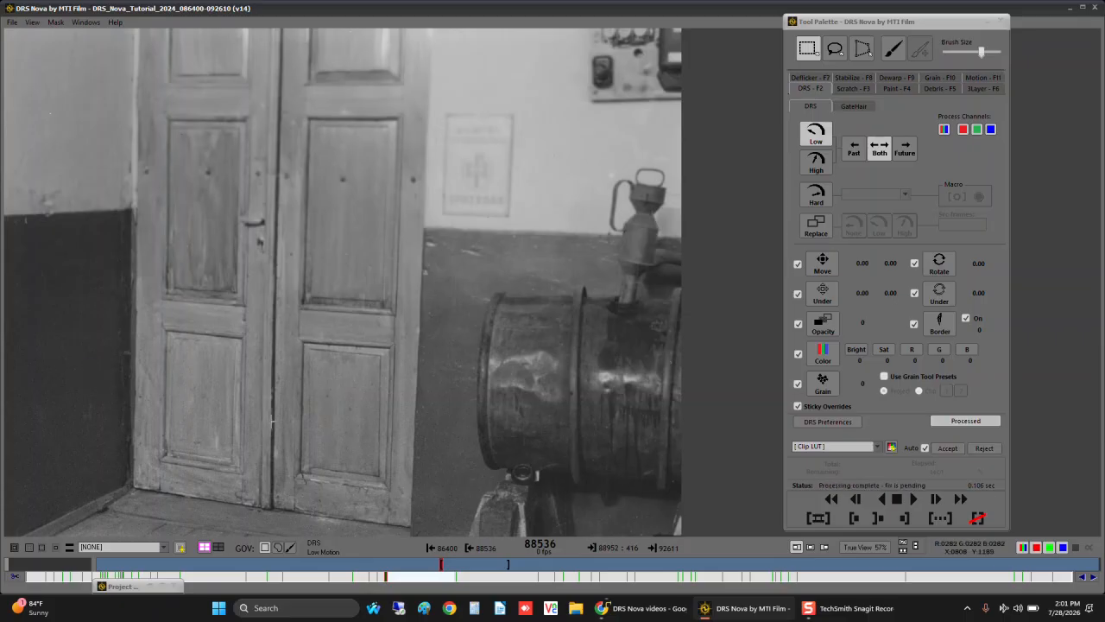
pyautogui.click(984, 447)
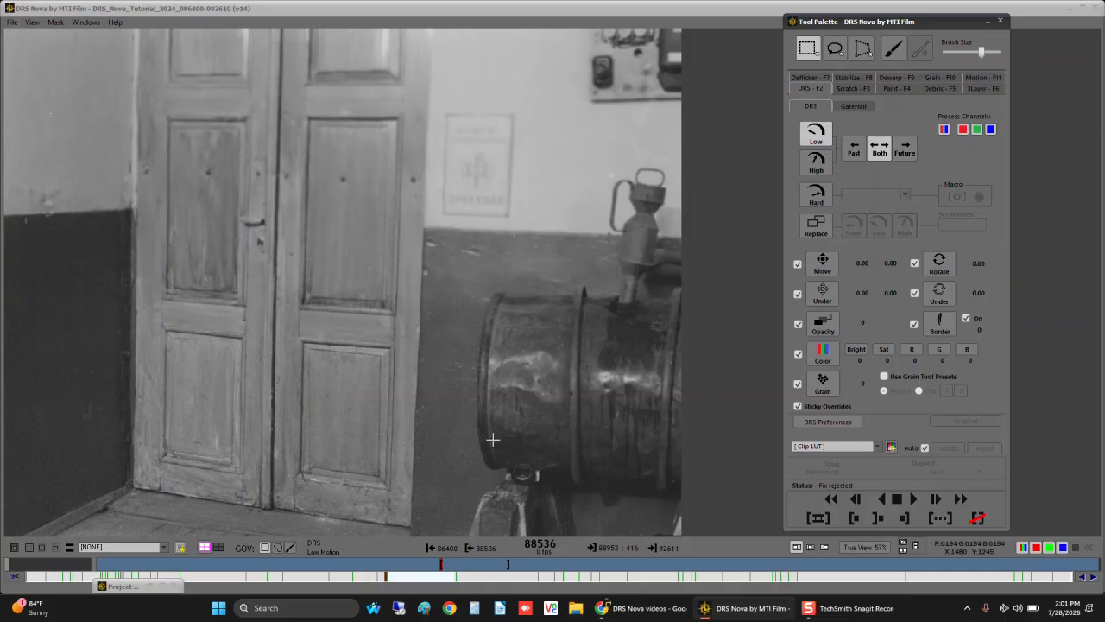
# Step: Restore the original image with GOV in a large rectangle spanning the dark wall, doors and barrel, and accept it
pyautogui.moveTo(22, 240); pyautogui.dragTo(557, 525)
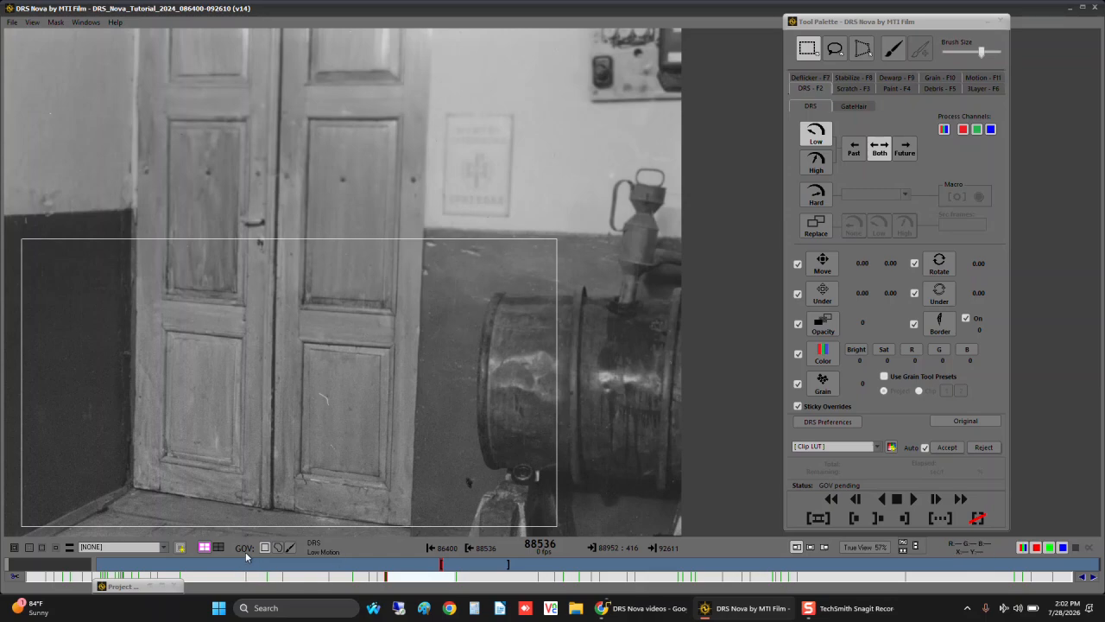
pyautogui.click(954, 448)
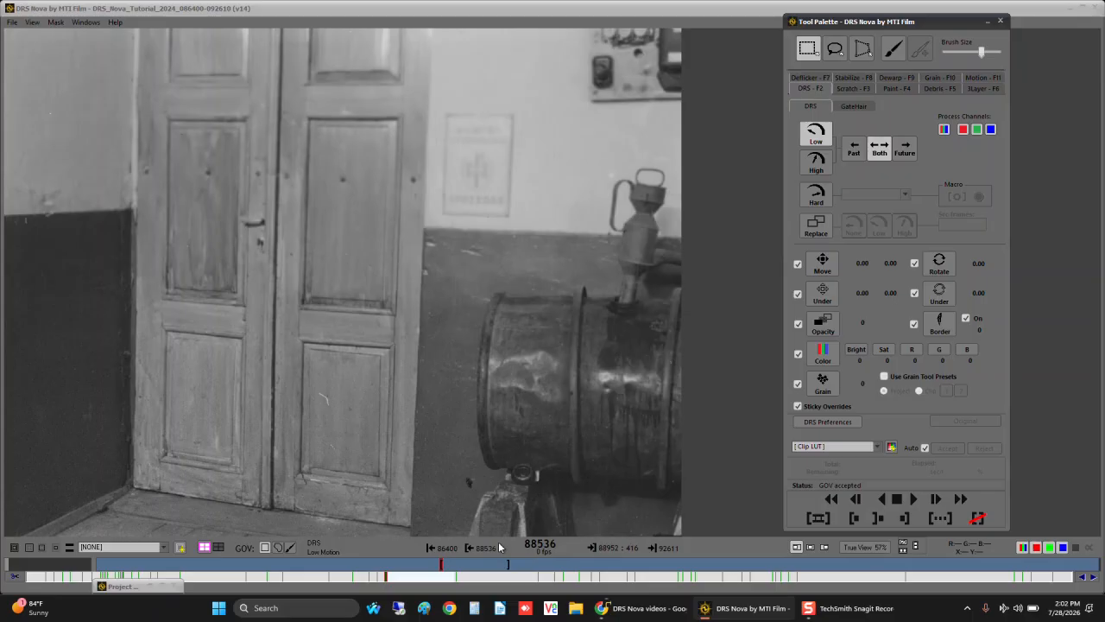
# Step: Jump forward through the shot cuts to the harbour scene, then back to the MTai Frame Generation title at frame 89441
pyautogui.press('t')
pyautogui.press('t')
pyautogui.press('t')
pyautogui.press('t')
pyautogui.press('t')
pyautogui.press('t')
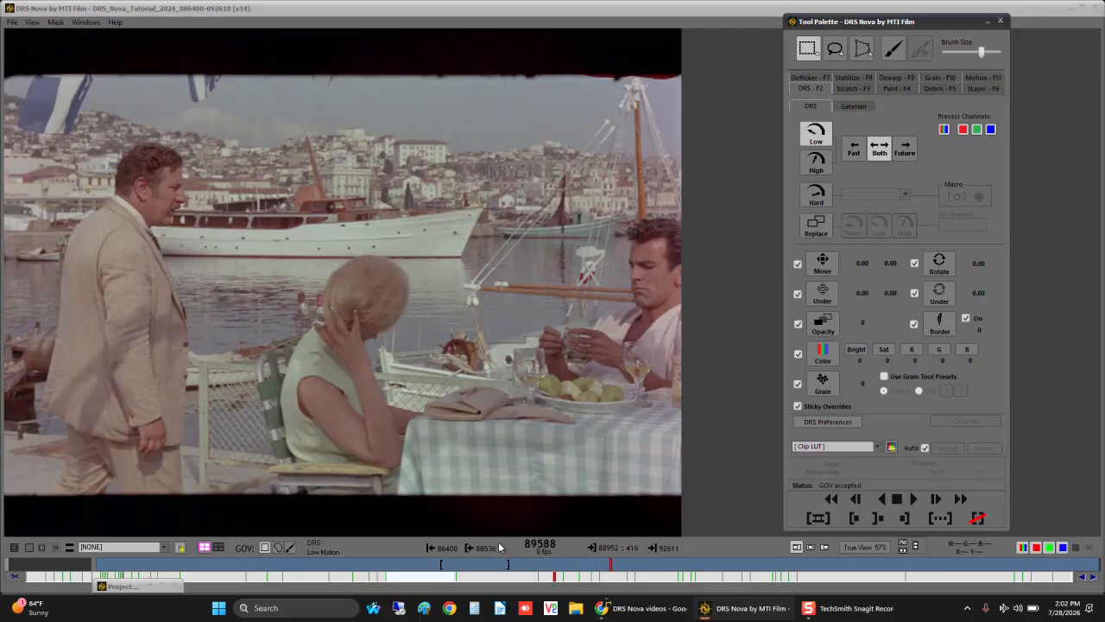
pyautogui.hotkey('shift', 't')
pyautogui.hotkey('shift', 't')
pyautogui.hotkey('shift', 't')
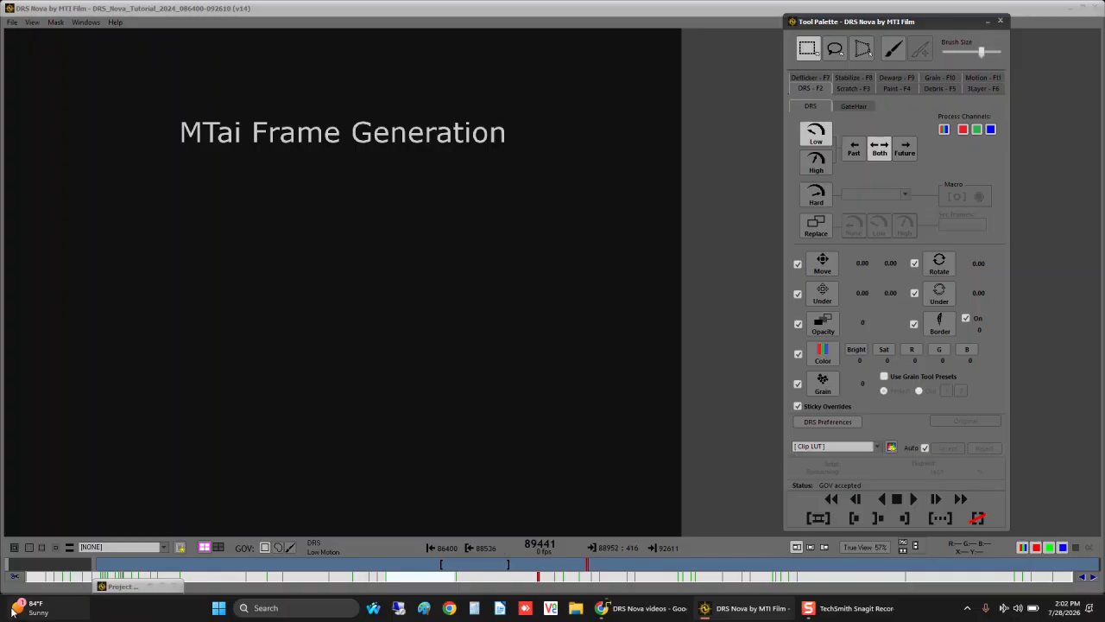
# Step: Hide the Scene Cuts timeline and show it again
pyautogui.rightClick(49, 570)
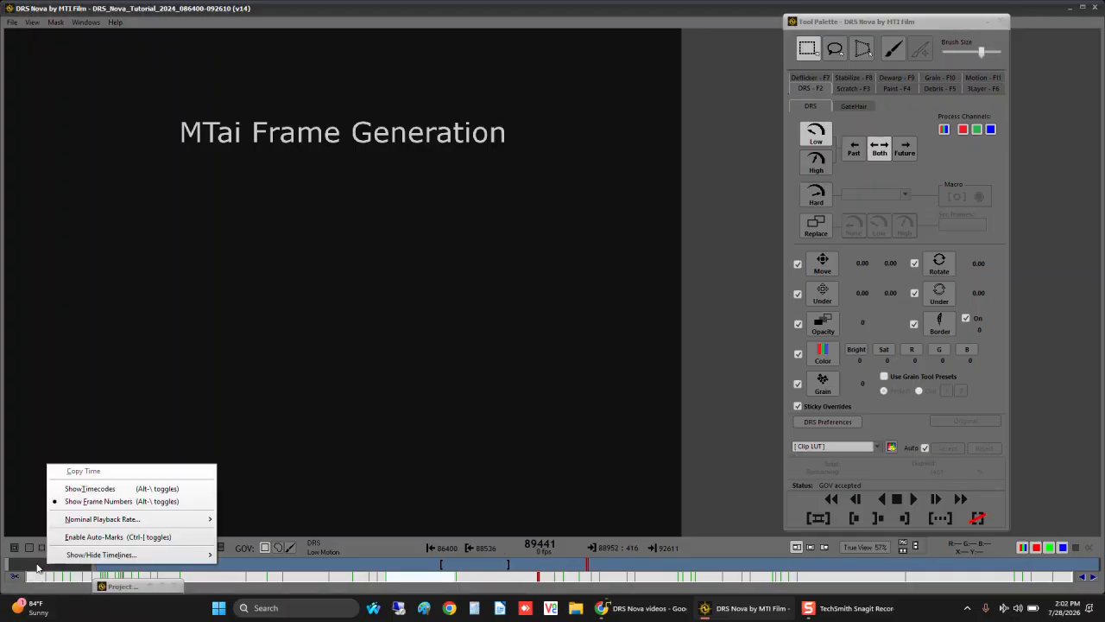
pyautogui.moveTo(91, 560)
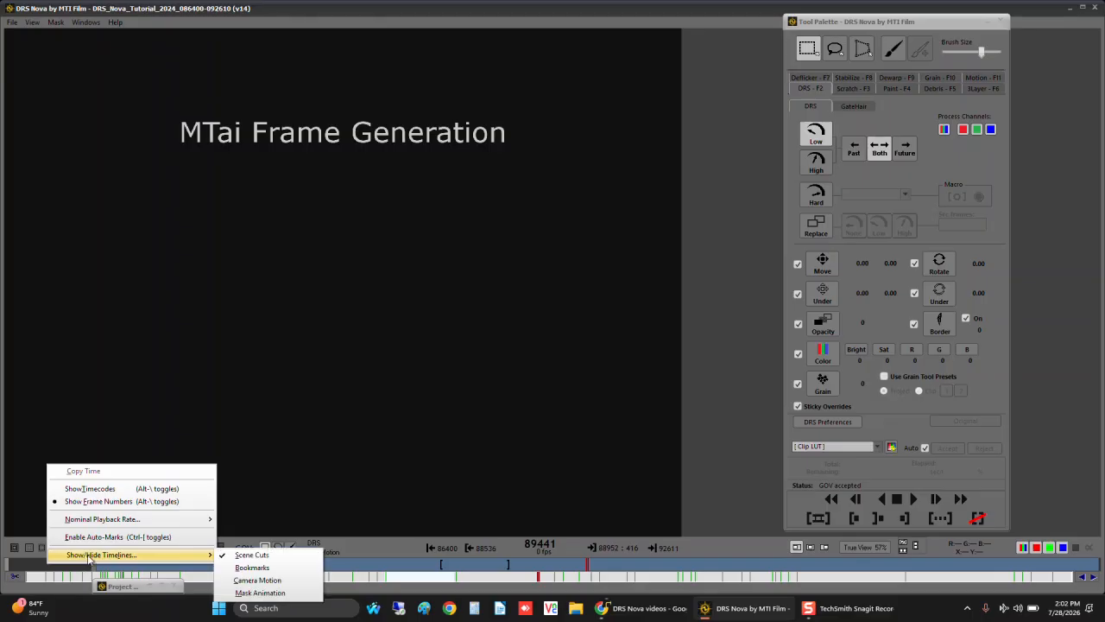
pyautogui.click(248, 555)
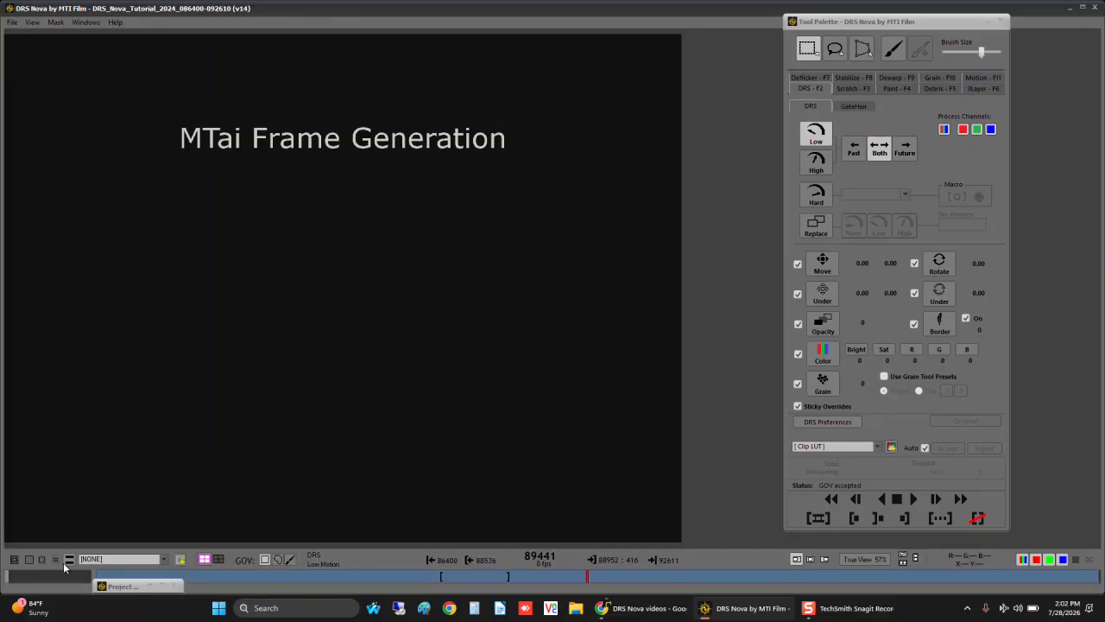
pyautogui.rightClick(83, 584)
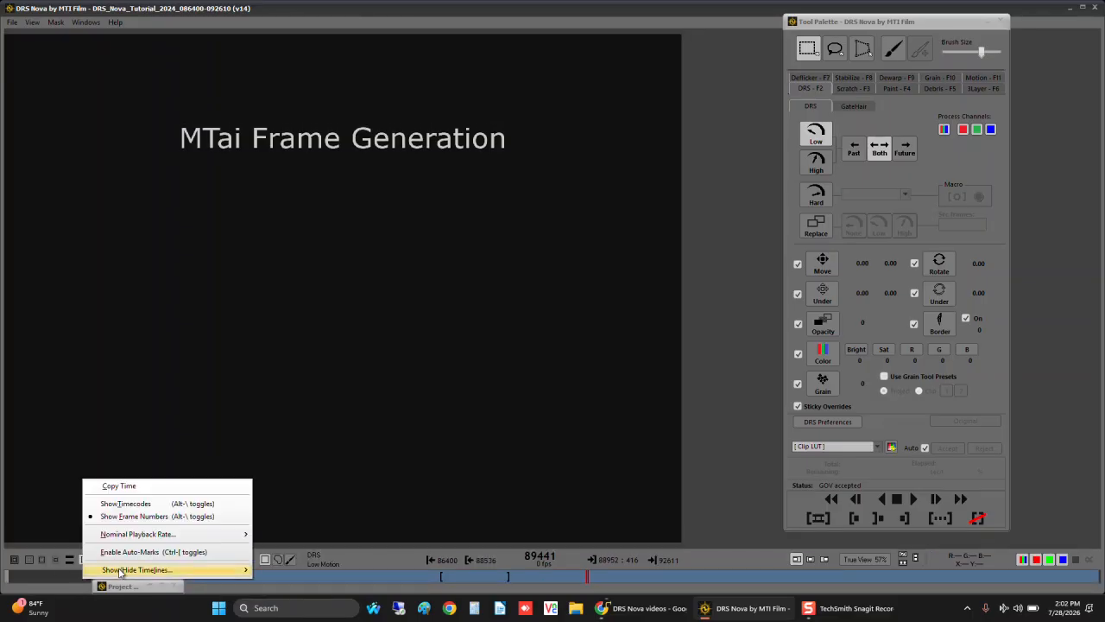
pyautogui.moveTo(248, 572)
pyautogui.click(288, 570)
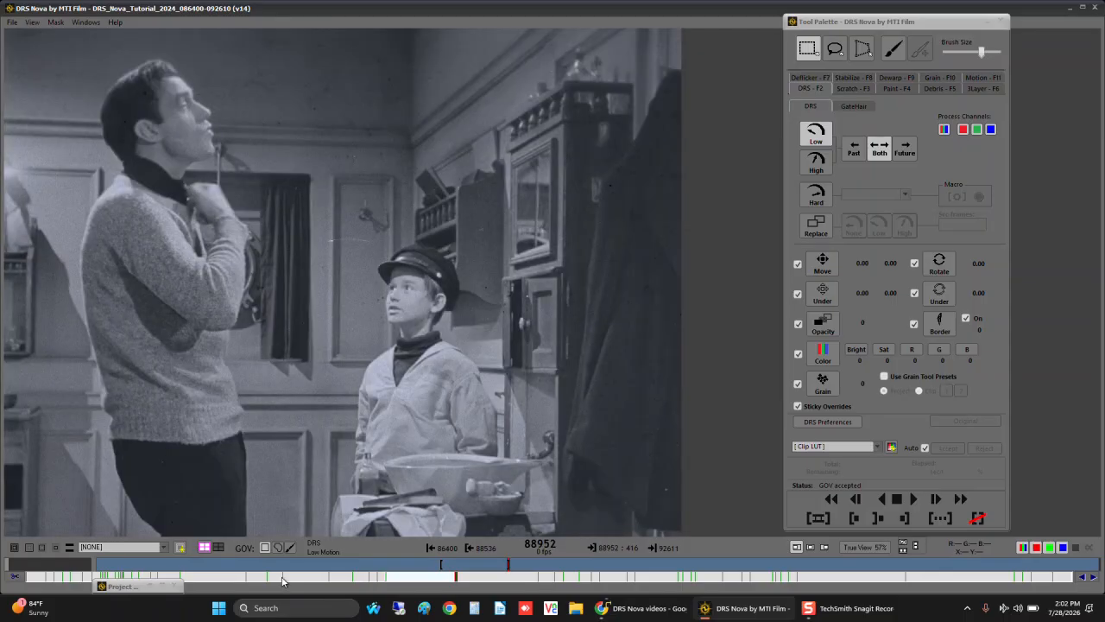
# Step: Jump forward through the scene breaks to the MTai Damage Repair title at frame 89755, then back to frame 88952
pyautogui.press('Down')
pyautogui.press('Down')
pyautogui.press('Down')
pyautogui.press('Down')
pyautogui.press('Down')
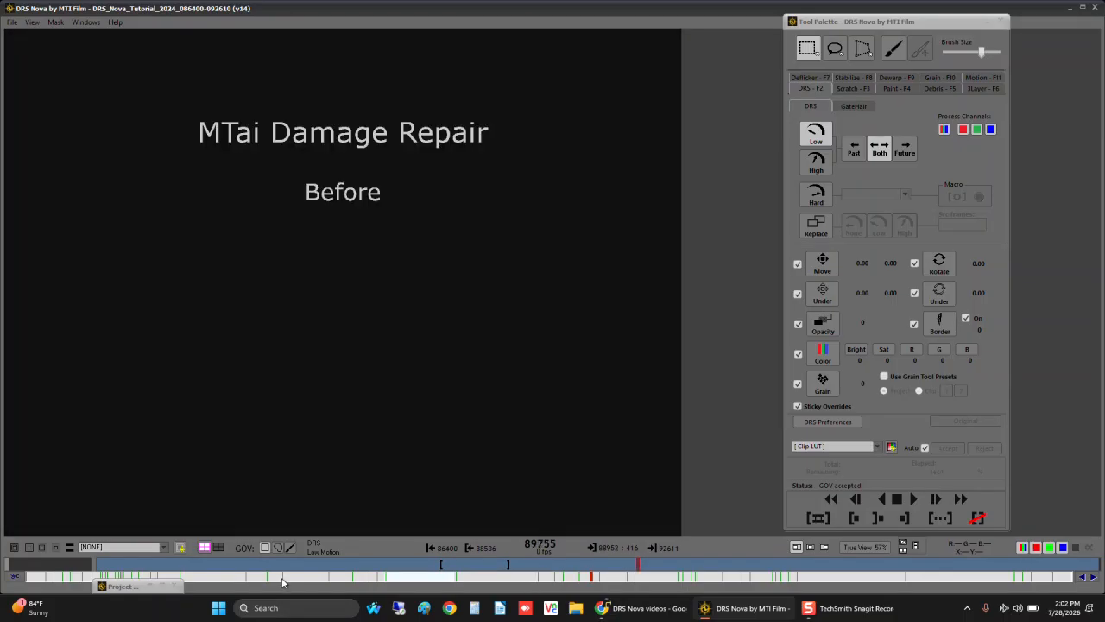
pyautogui.press('Up')
pyautogui.press('Up')
pyautogui.press('Up')
pyautogui.press('Up')
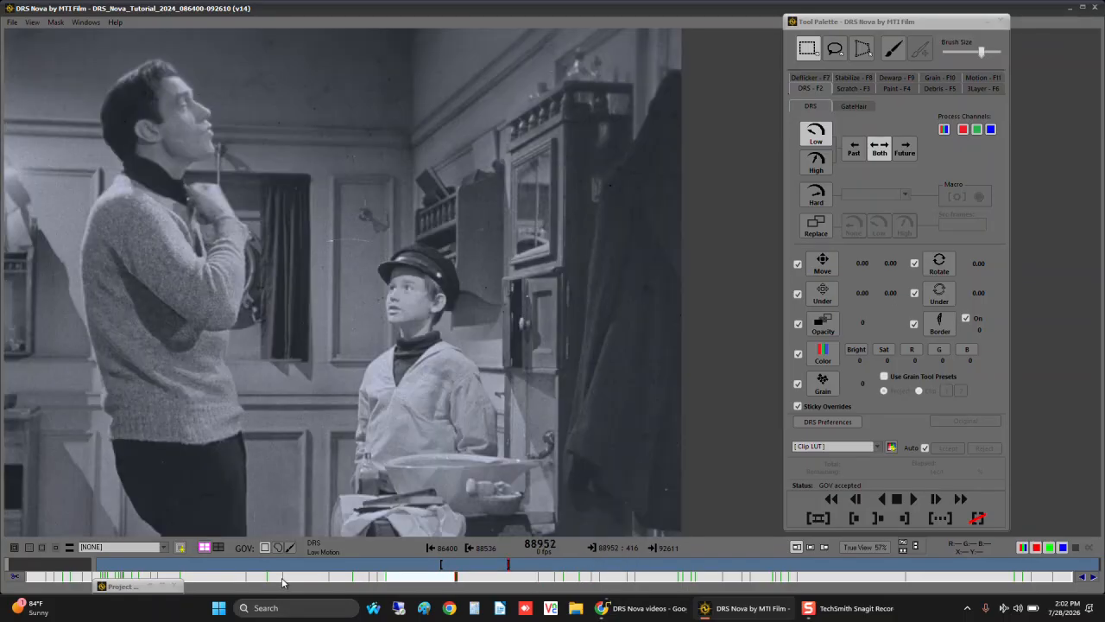
# Step: Jump backward through the scene breaks to the overturned boat shot at frame 86738
pyautogui.press('Up')
pyautogui.press('Up')
pyautogui.press('Up')
pyautogui.press('Up')
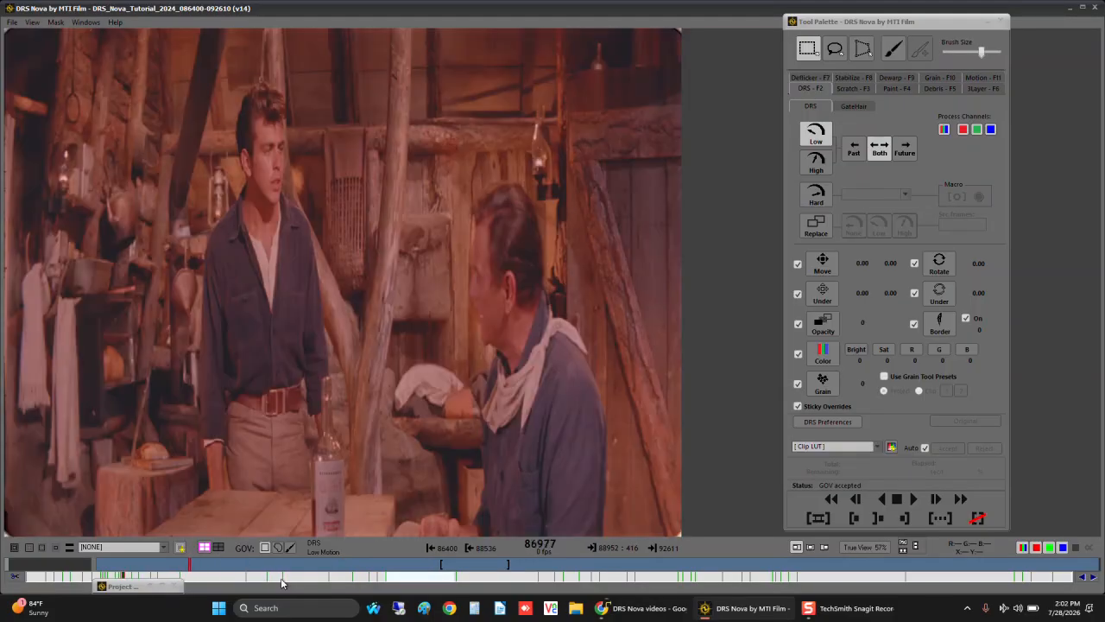
pyautogui.press('Up')
pyautogui.press('Up')
pyautogui.press('Up')
pyautogui.press('Up')
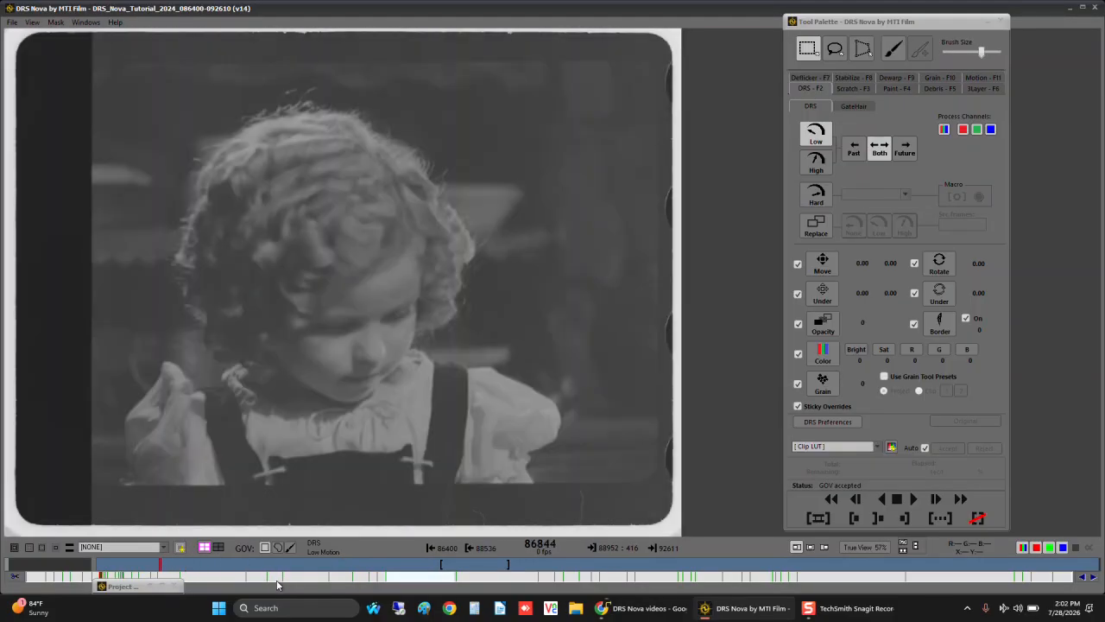
pyautogui.press('Up')
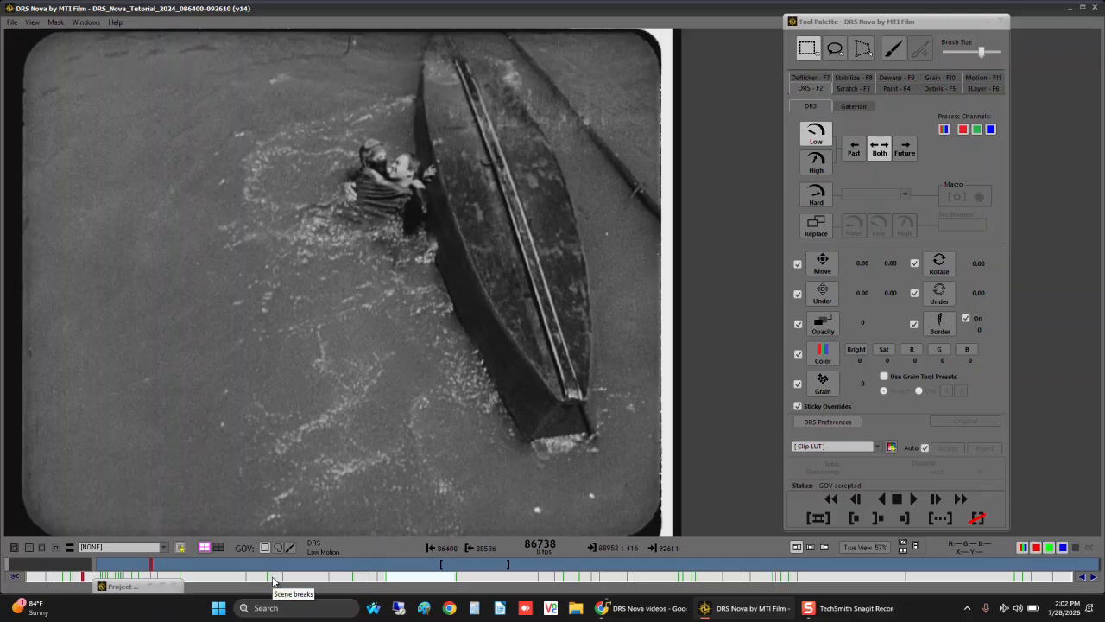
# Step: Check the frames on either side of the cuts at 86794 and 86844, then move on to the cut at 86854
pyautogui.press('Down')
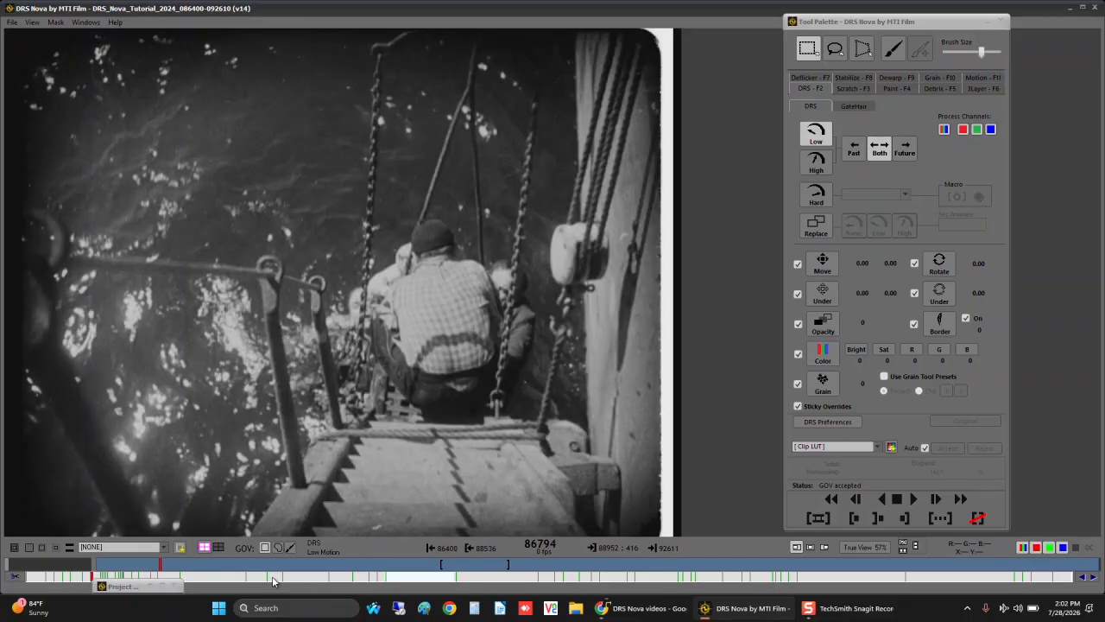
pyautogui.press('Right')
pyautogui.press('Left')
pyautogui.press('Up')
pyautogui.press('Down')
pyautogui.press('Up')
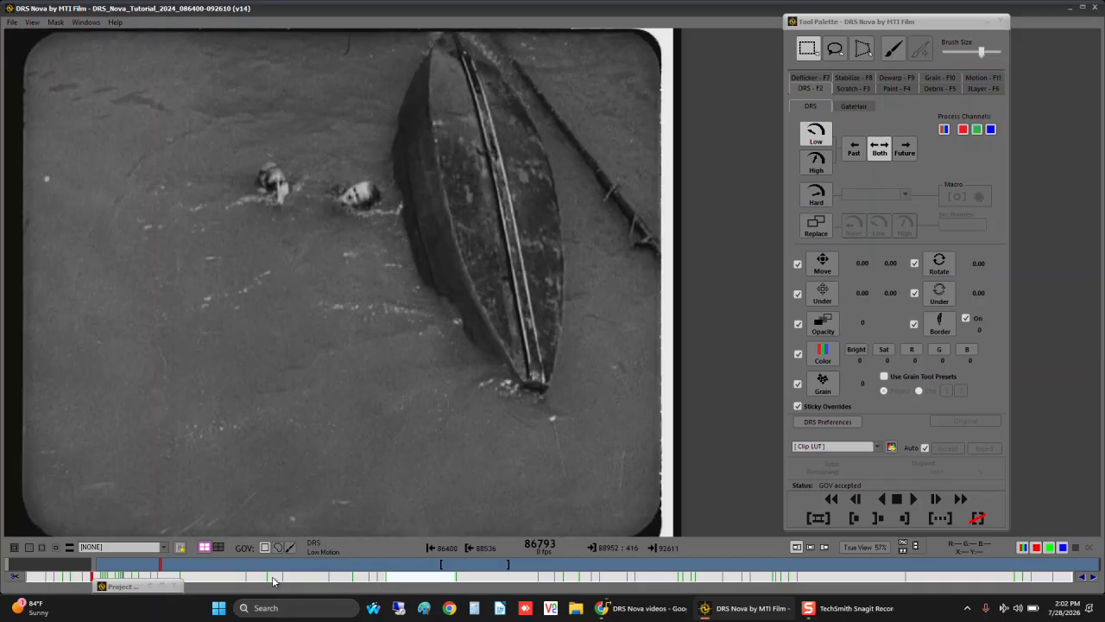
pyautogui.press('Down')
pyautogui.press('Down')
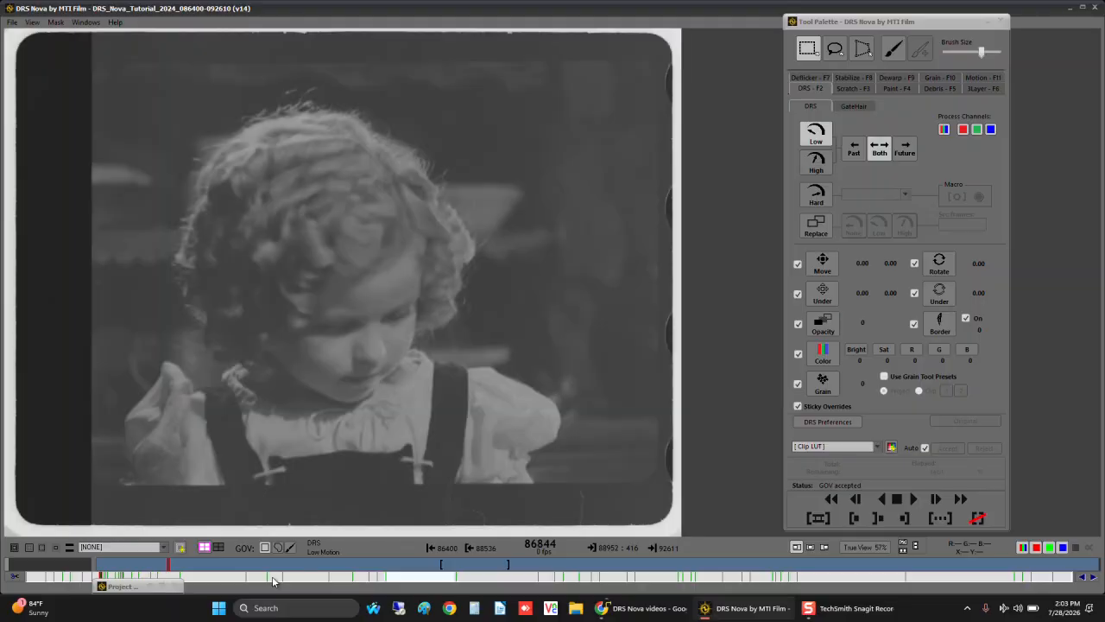
pyautogui.press('Left')
pyautogui.press('Right')
pyautogui.press('Down')
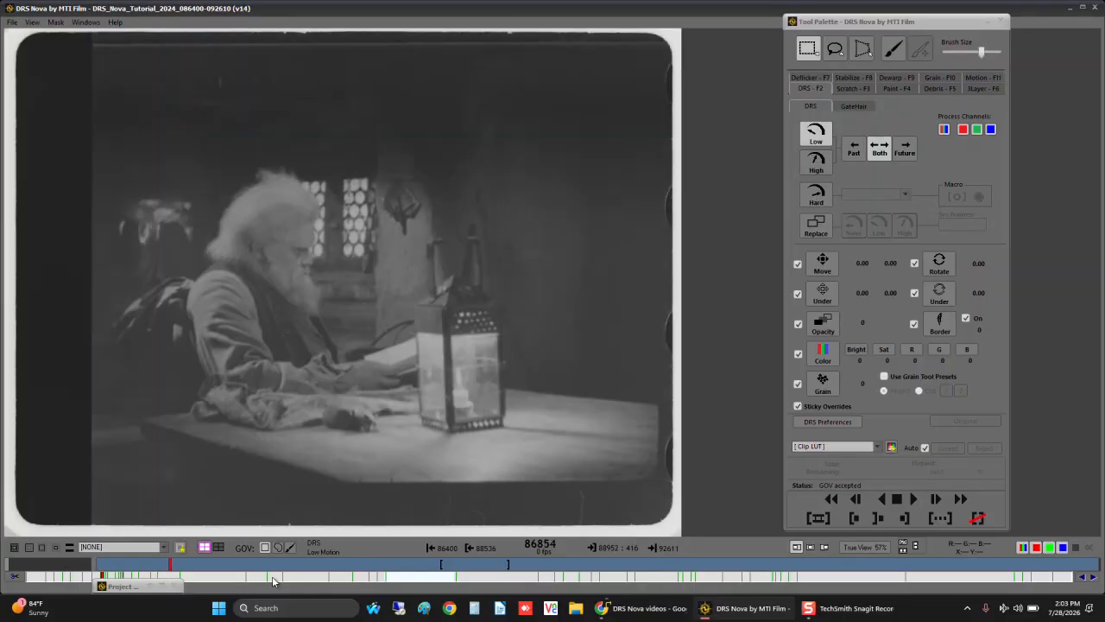
# Step: Step back and forth across the short scene cuts from frame 86854 through 86863 to 86874
pyautogui.press('Up')
pyautogui.press('Down')
pyautogui.press('Up')
pyautogui.press('Down')
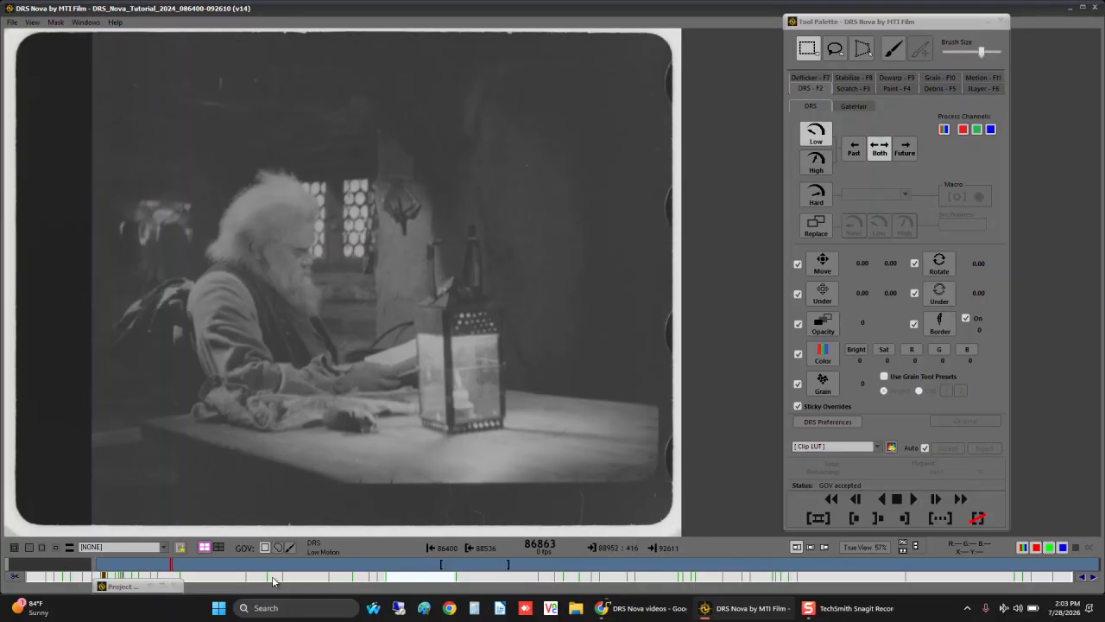
pyautogui.press('Up')
pyautogui.press('Down')
pyautogui.press('Down')
pyautogui.press('Up')
pyautogui.press('Down')
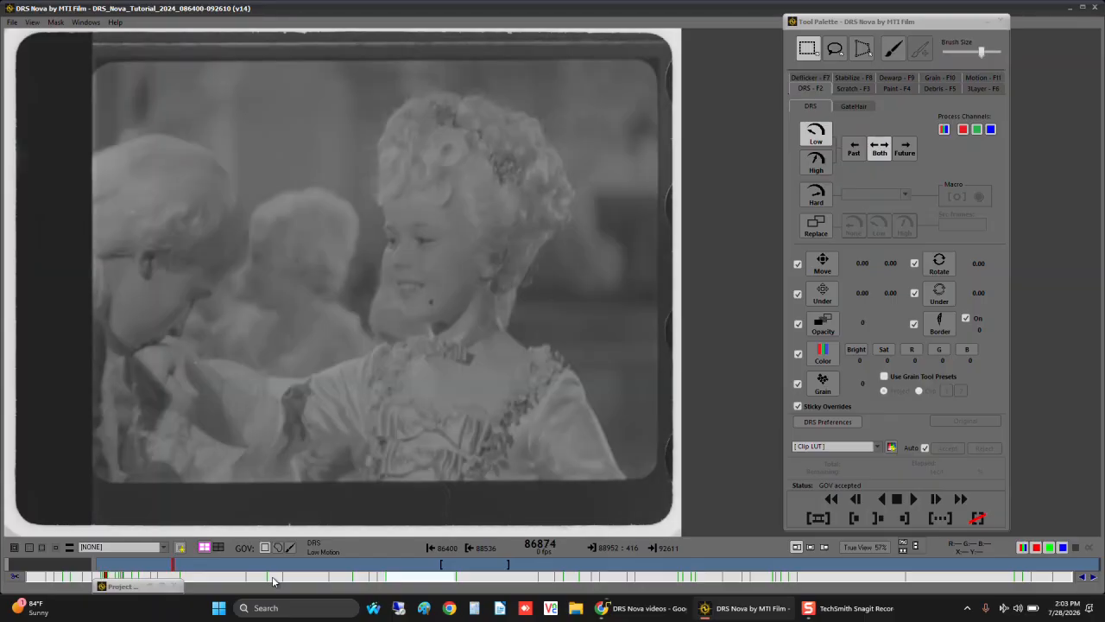
# Step: Advance through the scene cuts to frame 86977, check the frame just before that cut, and continue to frame 87027
pyautogui.press('Down')
pyautogui.press('Down')
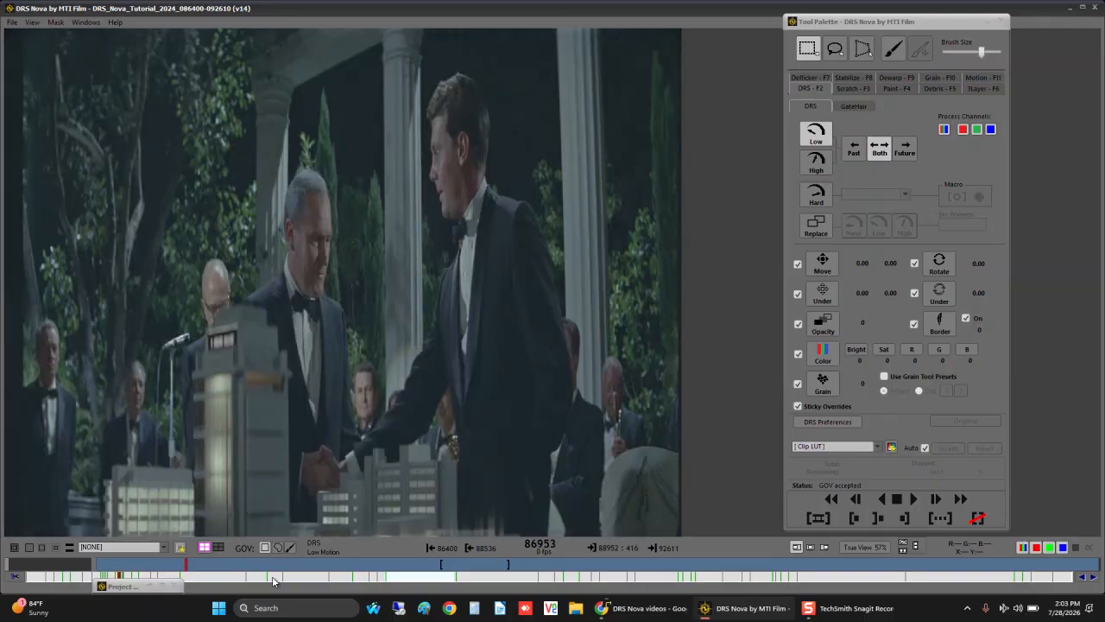
pyautogui.press('Down')
pyautogui.press('Down')
pyautogui.press('Down')
pyautogui.press('Down')
pyautogui.press('Down')
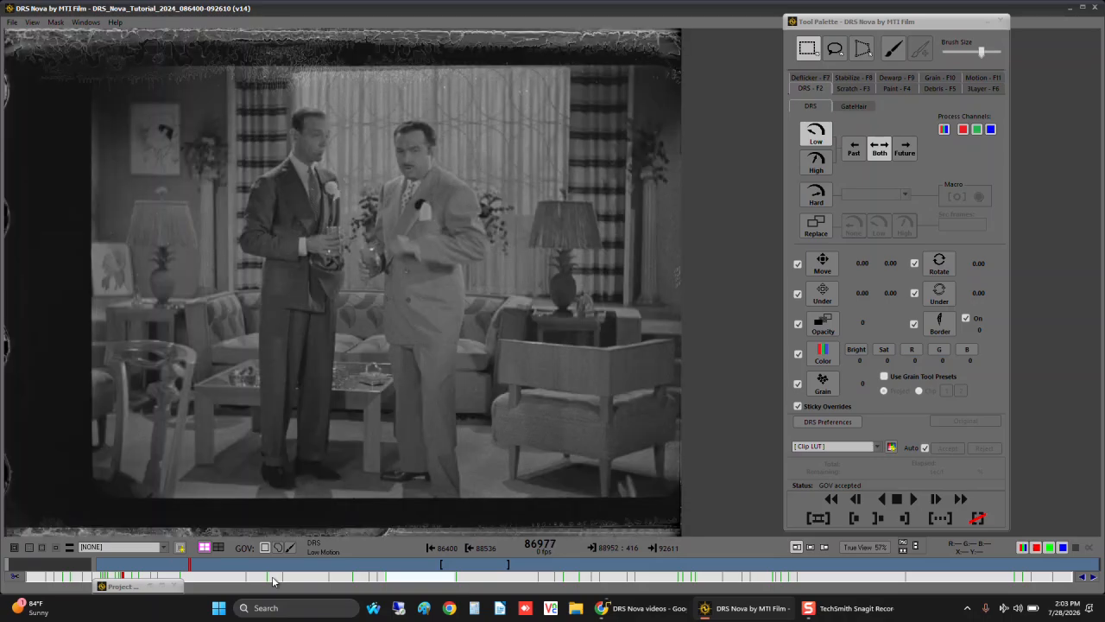
pyautogui.press('Left')
pyautogui.press('Right')
pyautogui.press('Down')
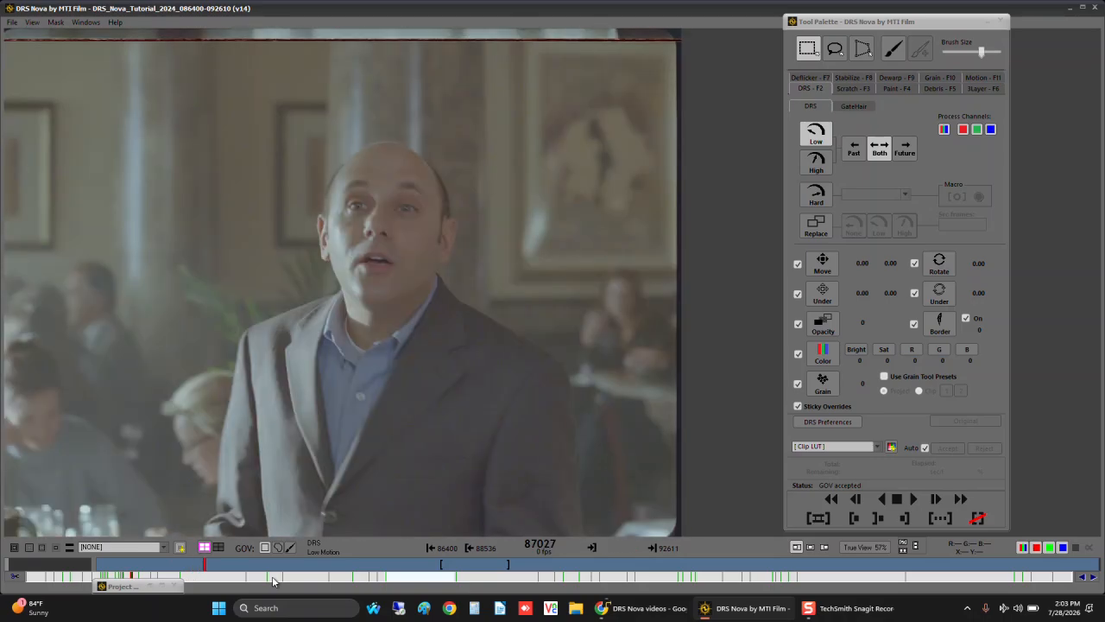
# Step: Jump forward through the scene cuts at frames 87180 and 87315 to the shot at frame 87833
pyautogui.press('Down')
pyautogui.press('Down')
pyautogui.press('Down')
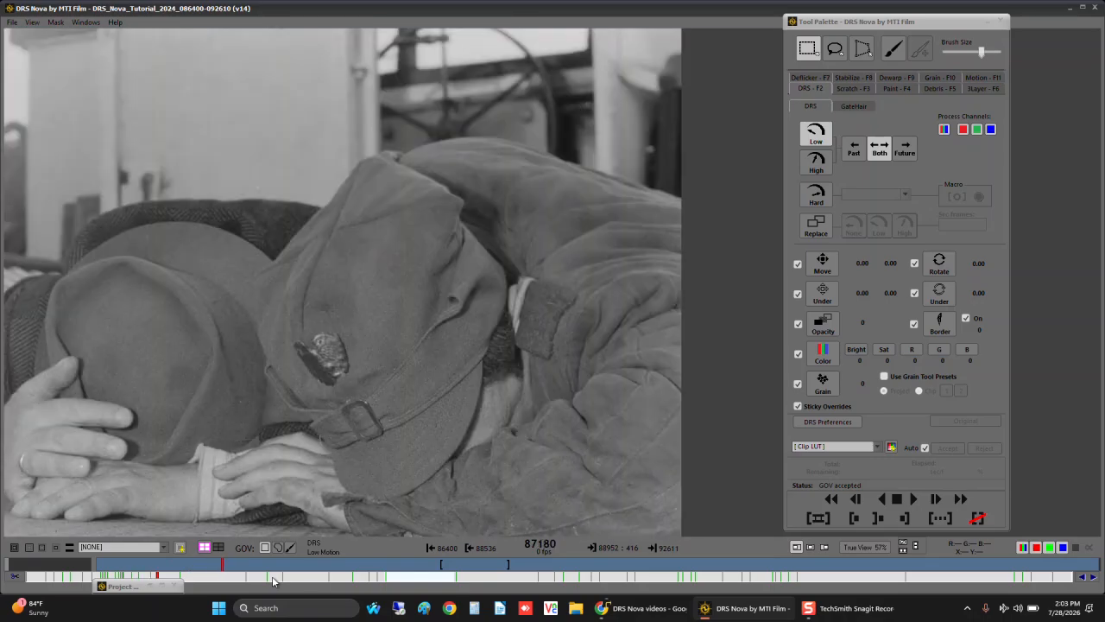
pyautogui.press('Down')
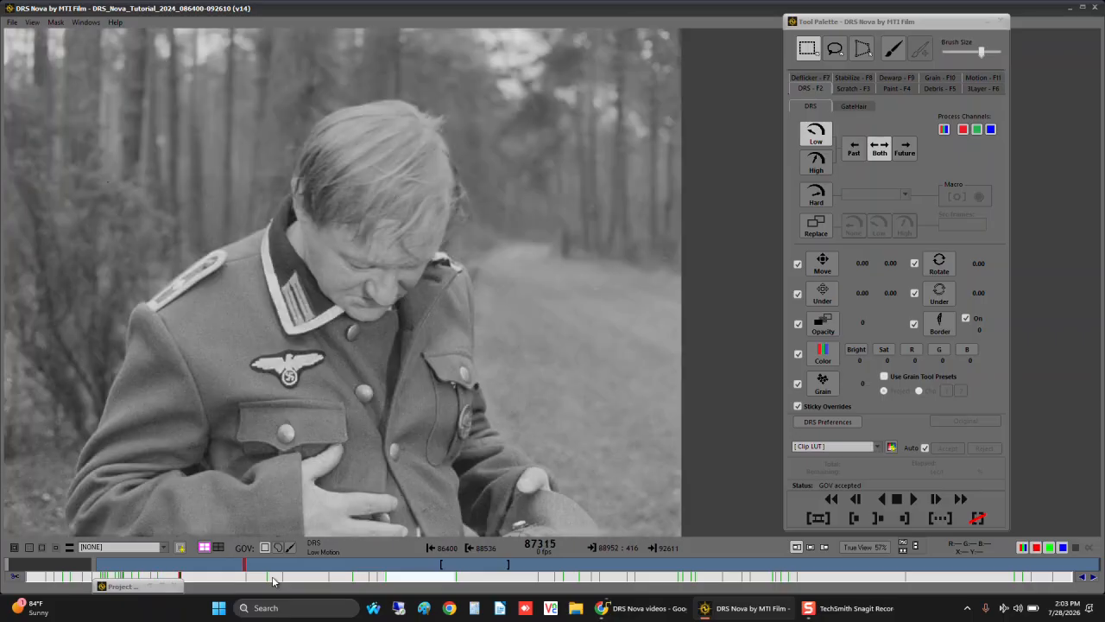
pyautogui.press('Down')
pyautogui.press('Down')
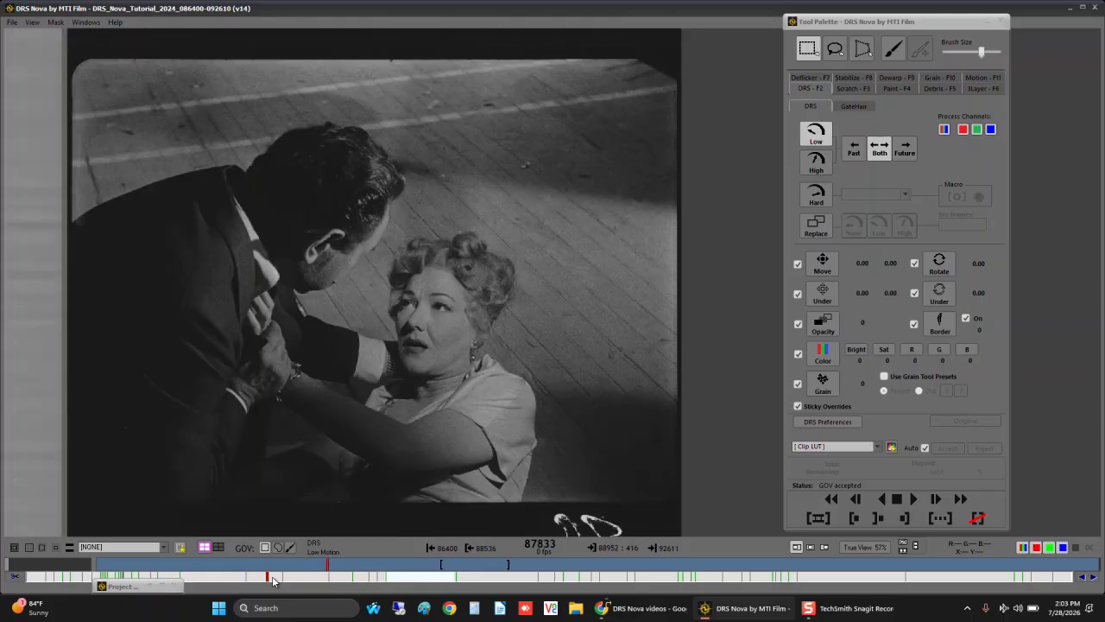
# Step: Recheck the cut at frame 87833, then advance through the remaining scene cuts to the wooden door shot at frame 88536
pyautogui.press('Up')
pyautogui.press('Down')
pyautogui.press('Down')
pyautogui.press('Down')
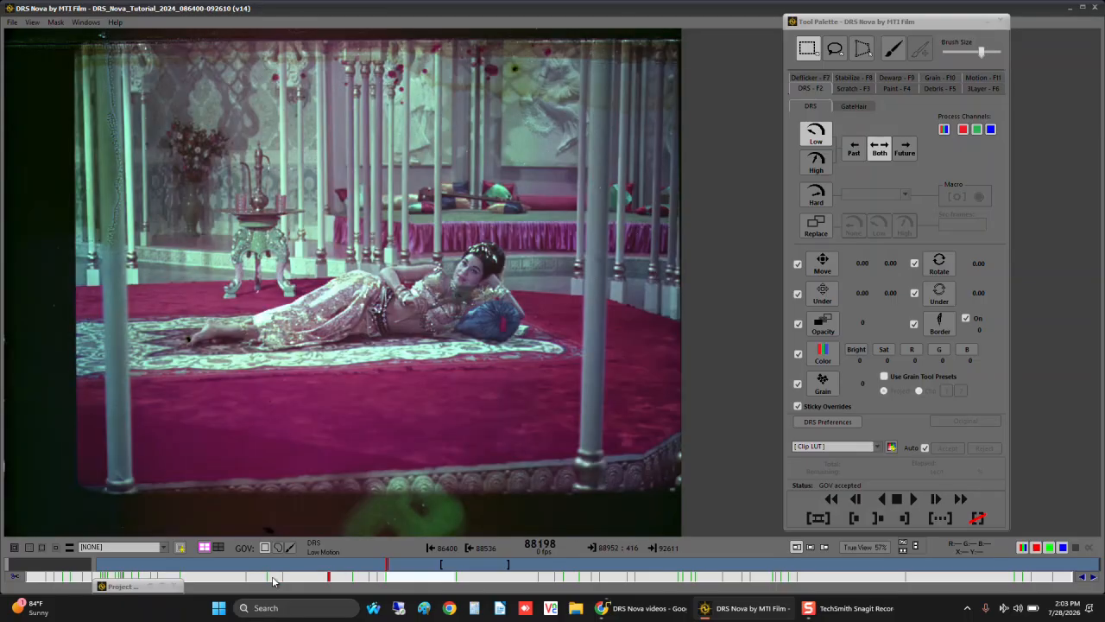
pyautogui.press('Down')
pyautogui.press('Down')
pyautogui.press('Down')
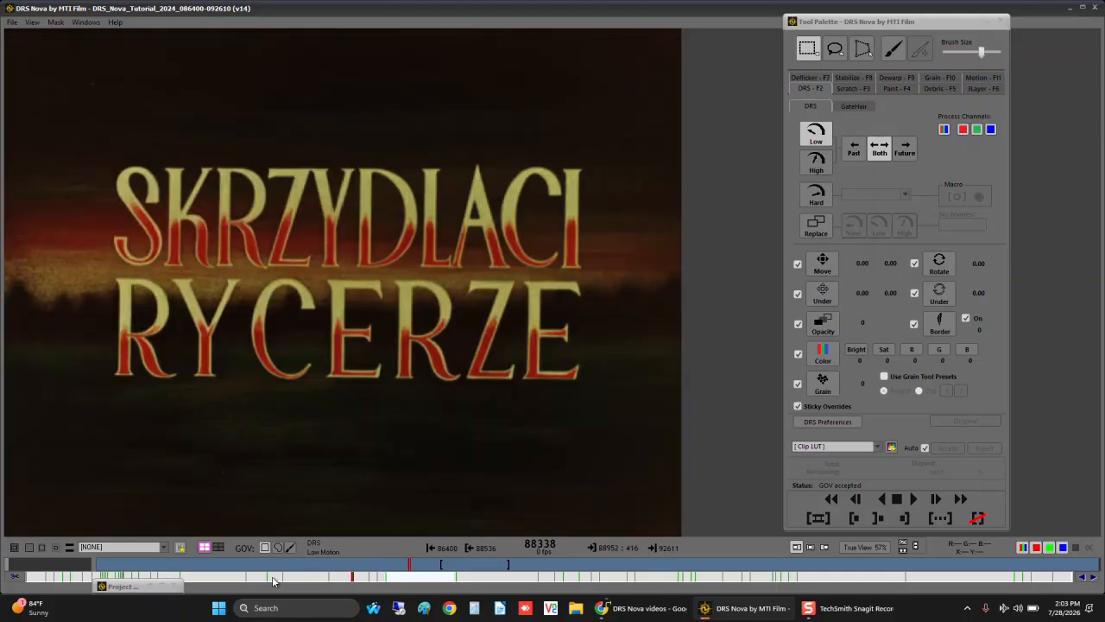
pyautogui.press('Down')
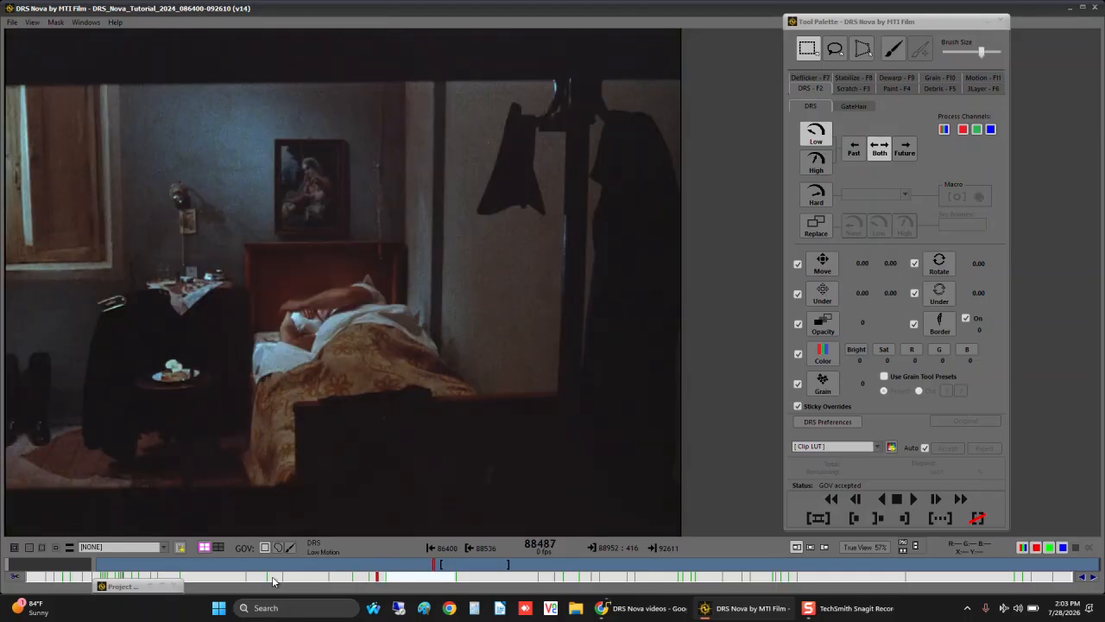
pyautogui.press('Down')
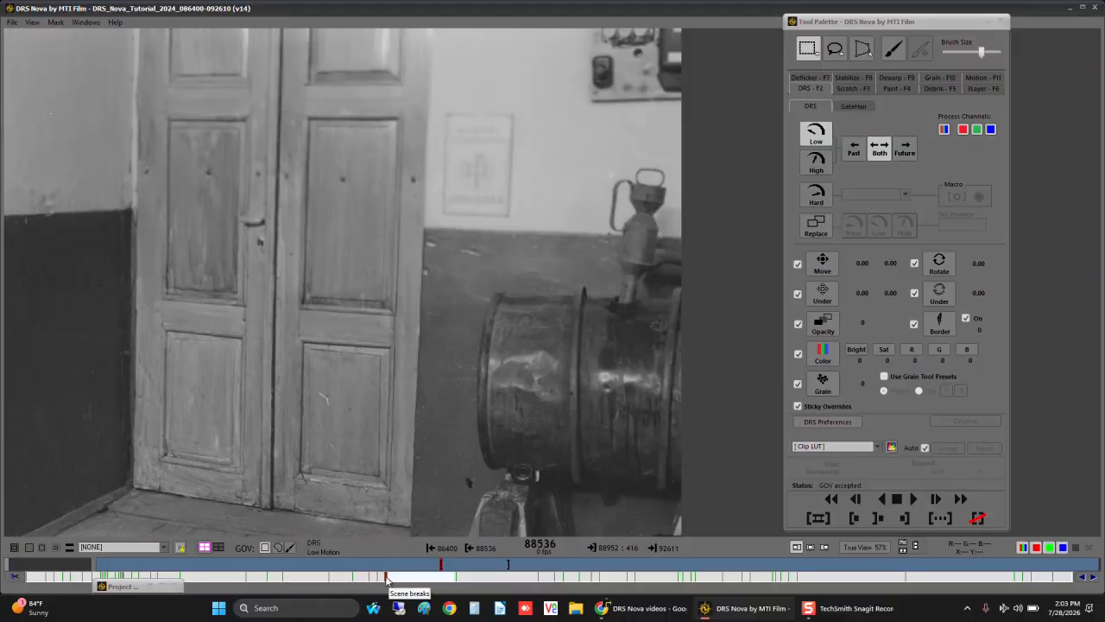
# Step: Open the scene breaks options at the cut at frame 88536 and dismiss them without choosing anything
pyautogui.rightClick(386, 580)
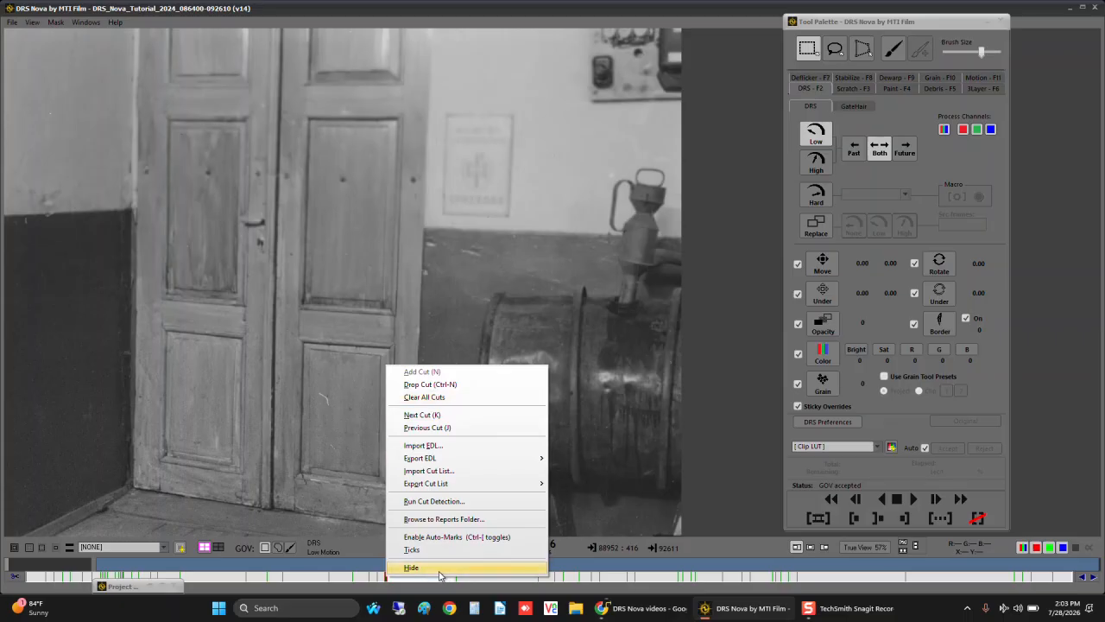
pyautogui.click(570, 594)
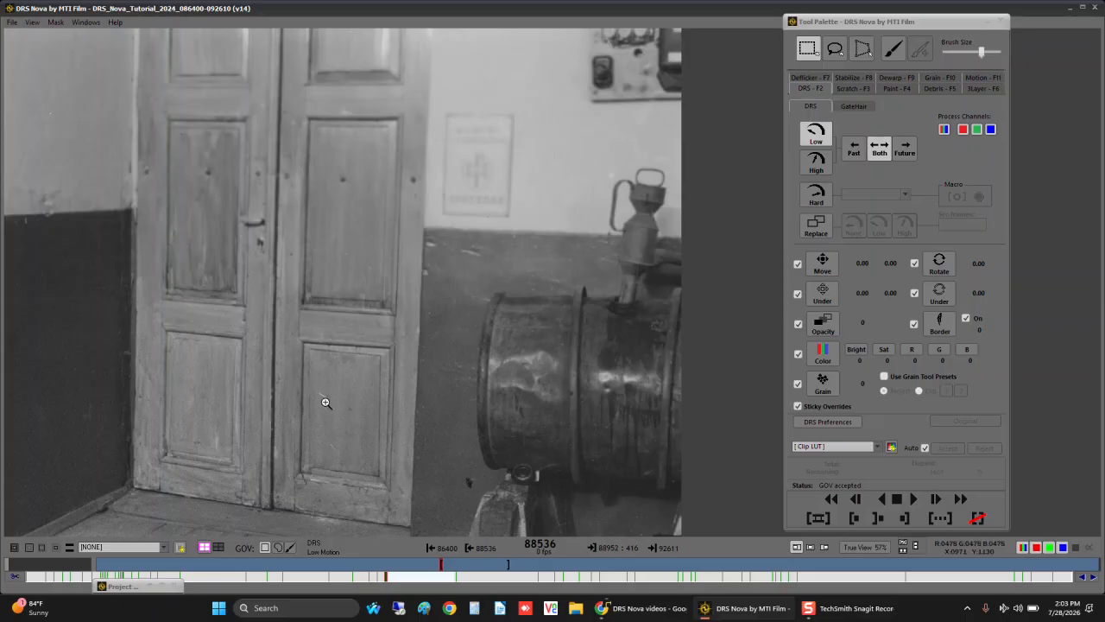
# Step: Try a rectangle Low Motion fix around the curved white scratch on the right door's lower panel, then reject it
pyautogui.scroll(2, 325, 401)
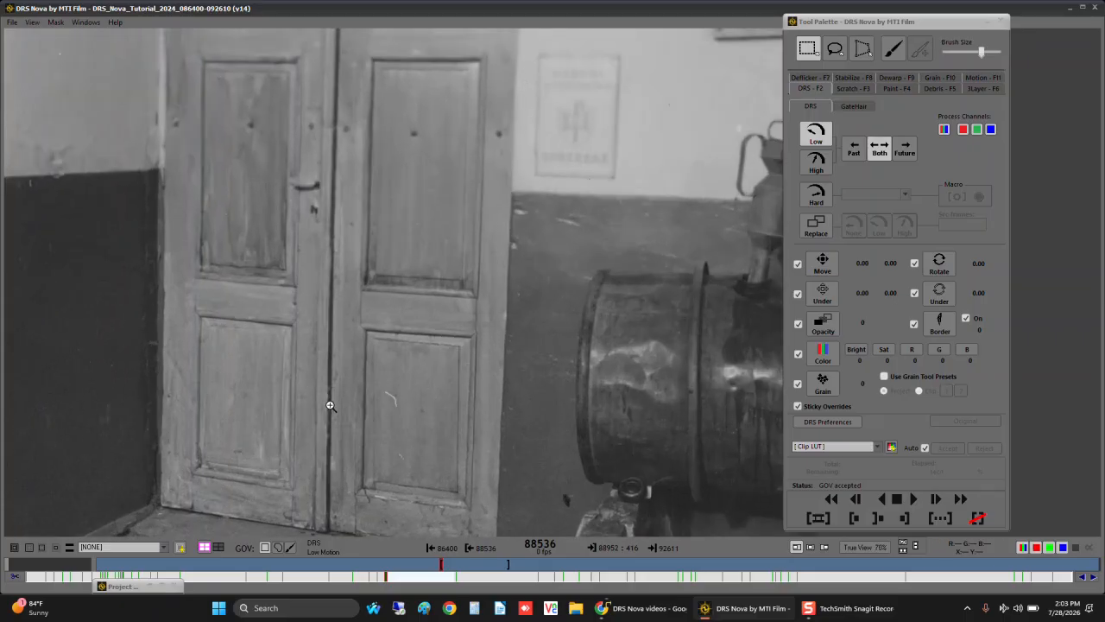
pyautogui.scroll(1, 400, 399)
pyautogui.scroll(2, 483, 402)
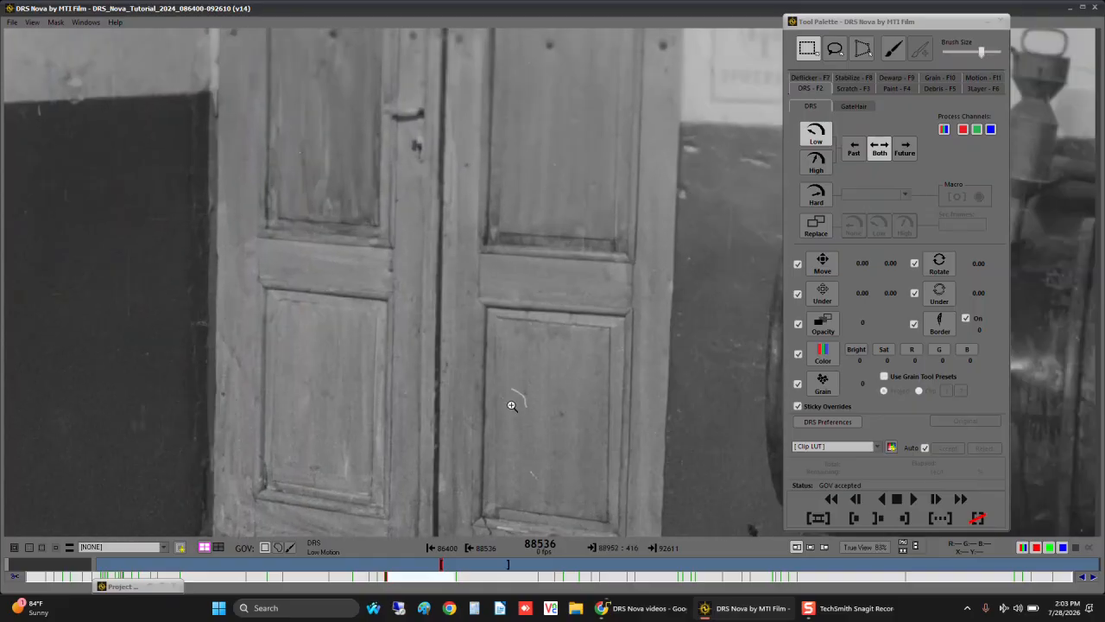
pyautogui.scroll(1, 525, 398)
pyautogui.scroll(1, 524, 398)
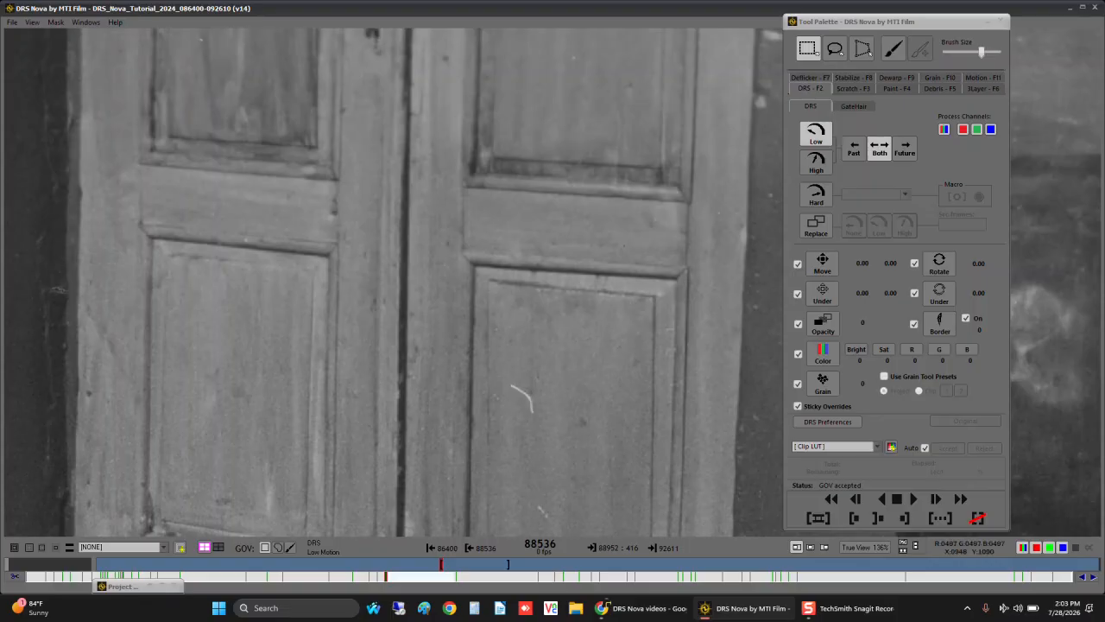
pyautogui.moveTo(502, 378); pyautogui.dragTo(539, 423)
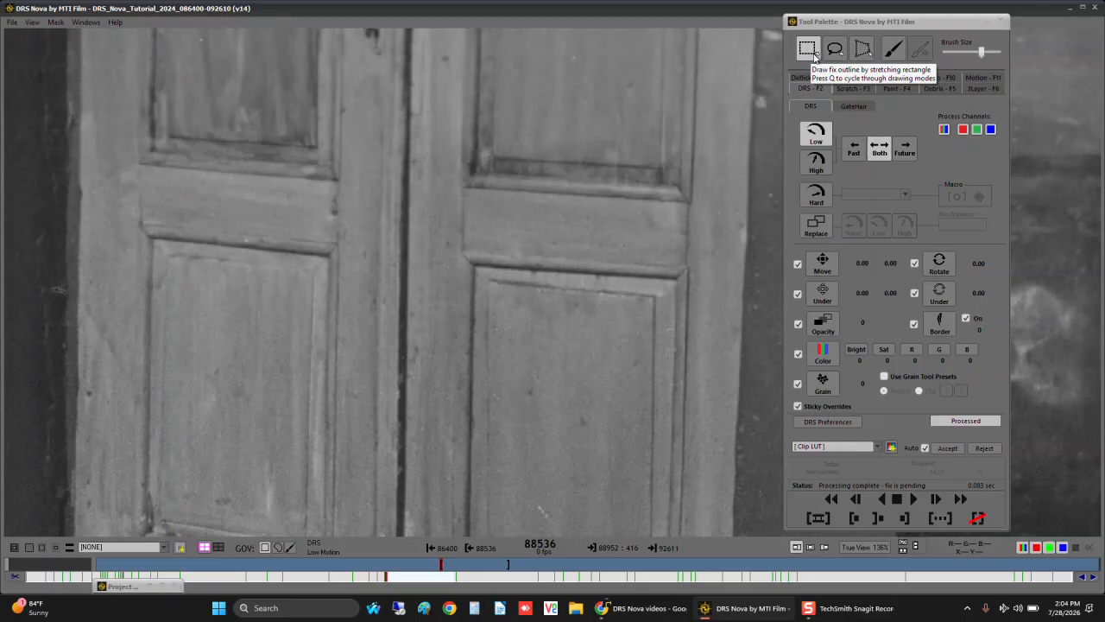
pyautogui.click(976, 448)
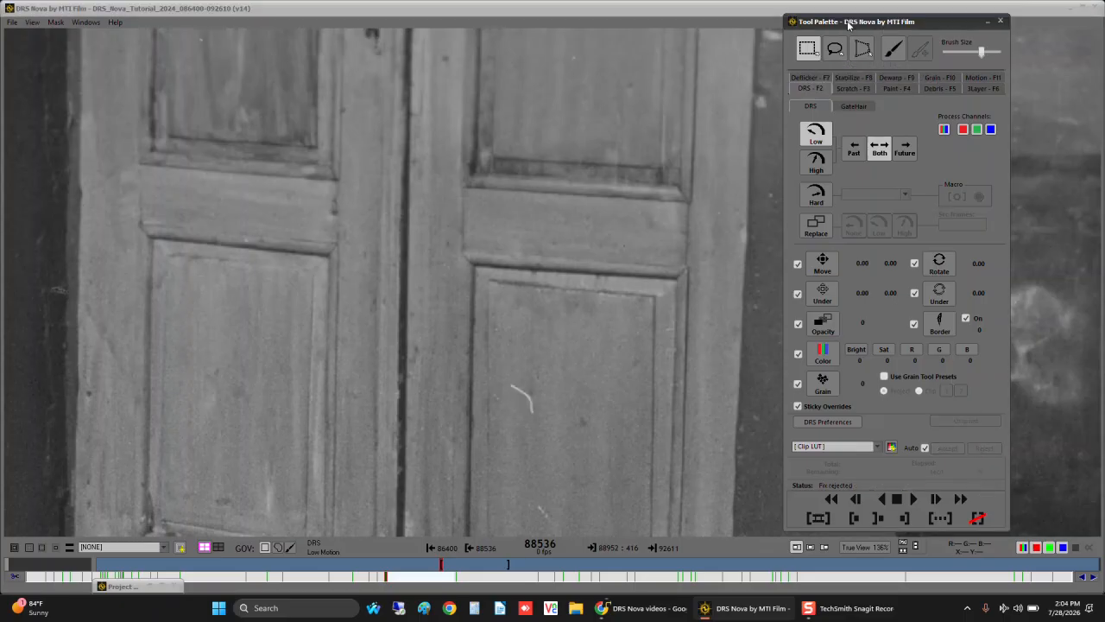
# Step: Shrink the fix brush to roughly the scratch's size and paint fixes over the curved white scratch and the small speck below it
pyautogui.click(893, 49)
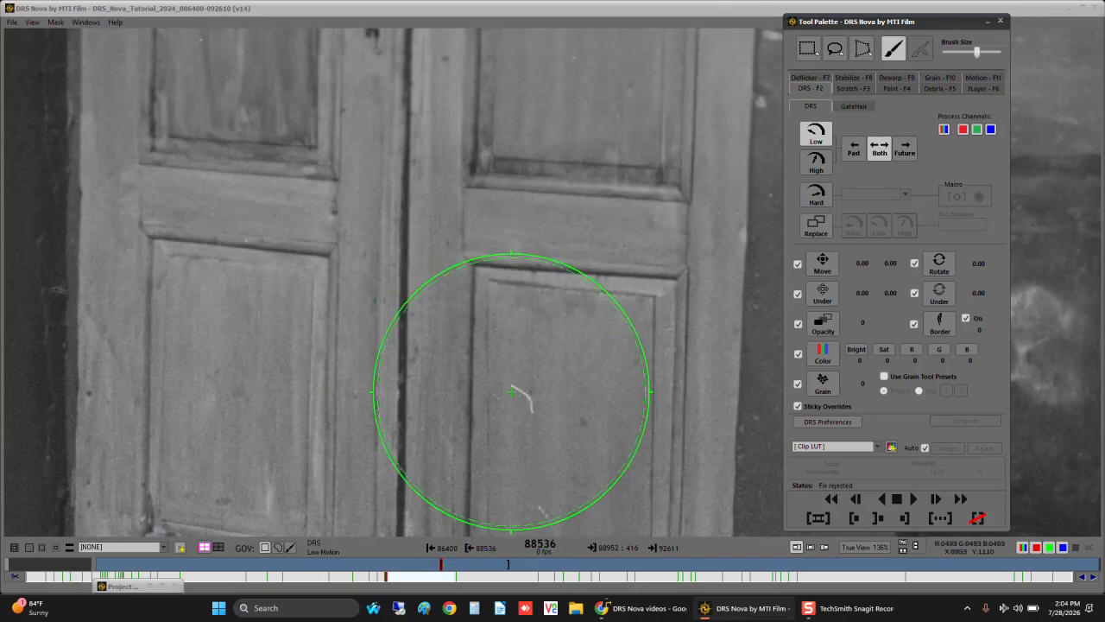
pyautogui.scroll(9, 513, 383)
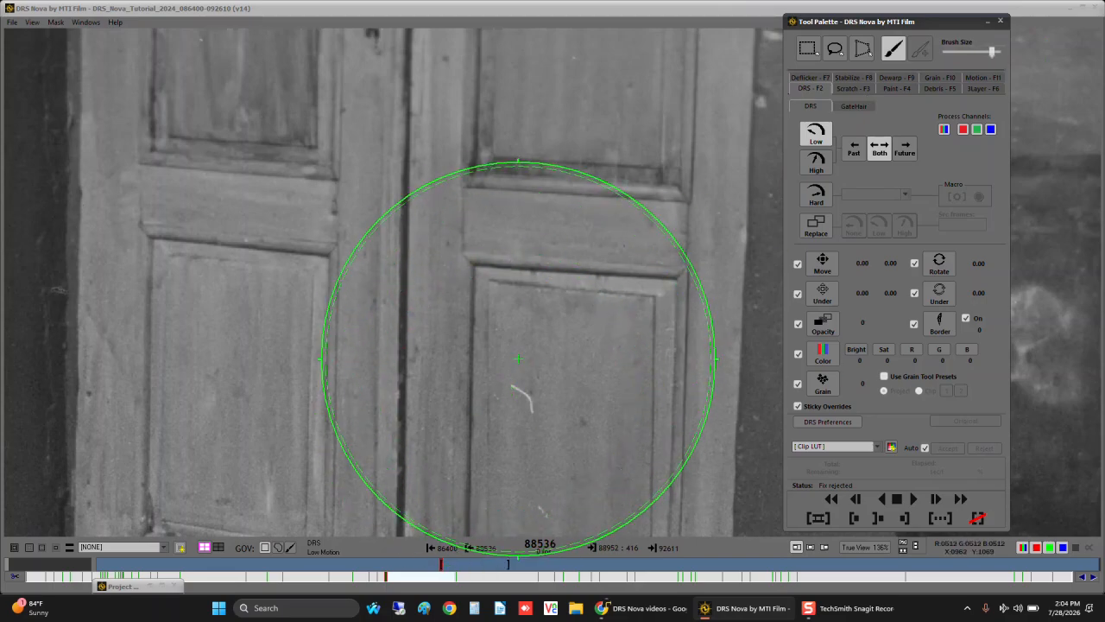
pyautogui.scroll(-10, 518, 359)
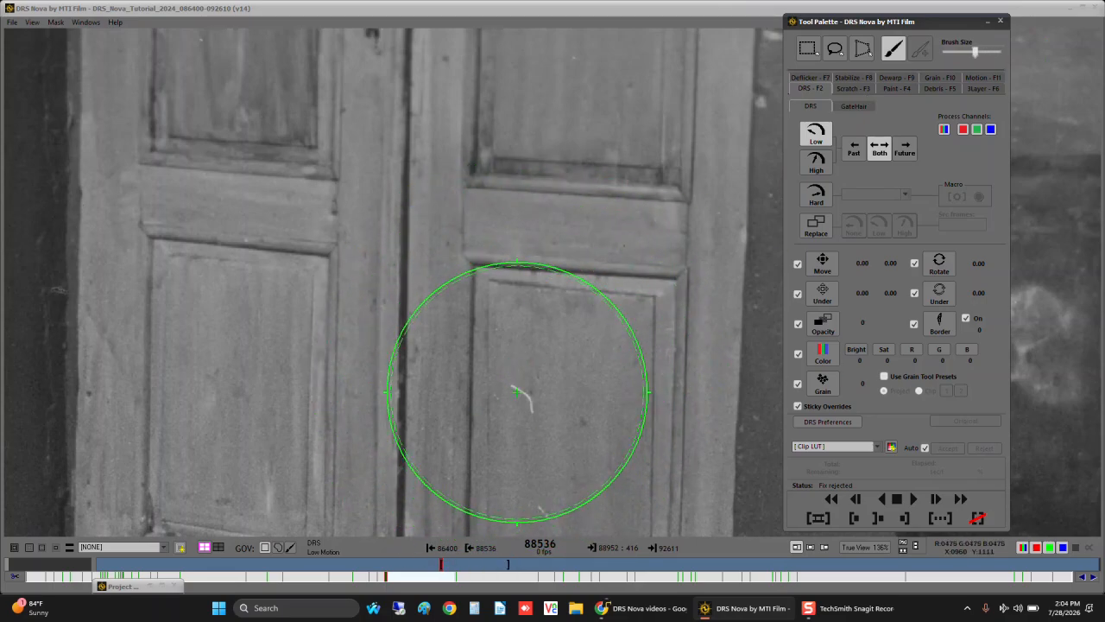
pyautogui.scroll(-12, 517, 393)
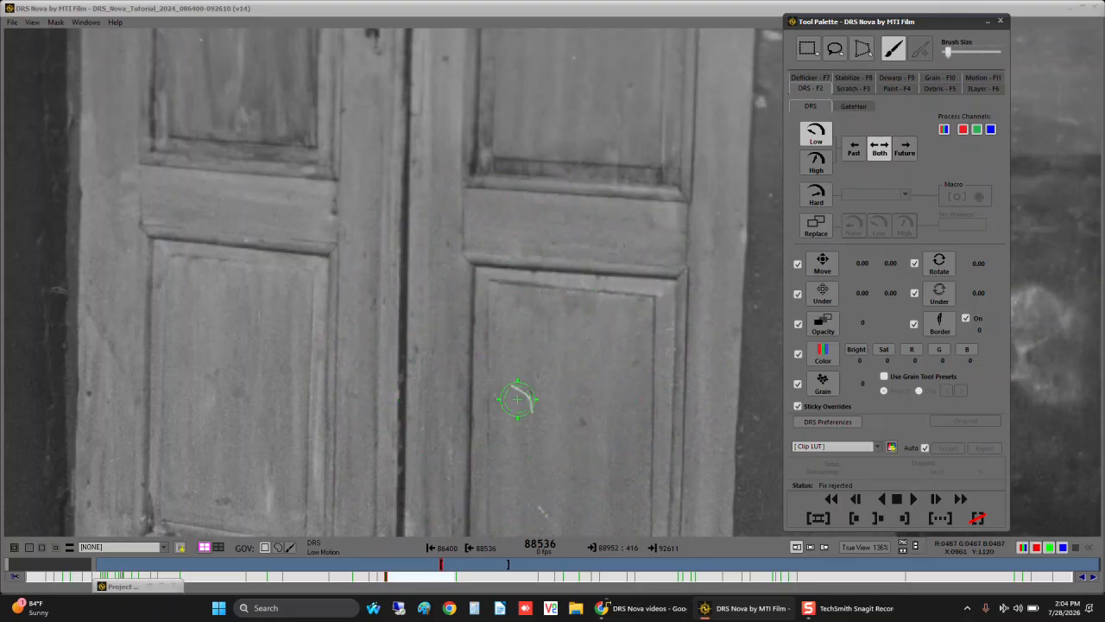
pyautogui.moveTo(517, 399); pyautogui.dragTo(523, 410)
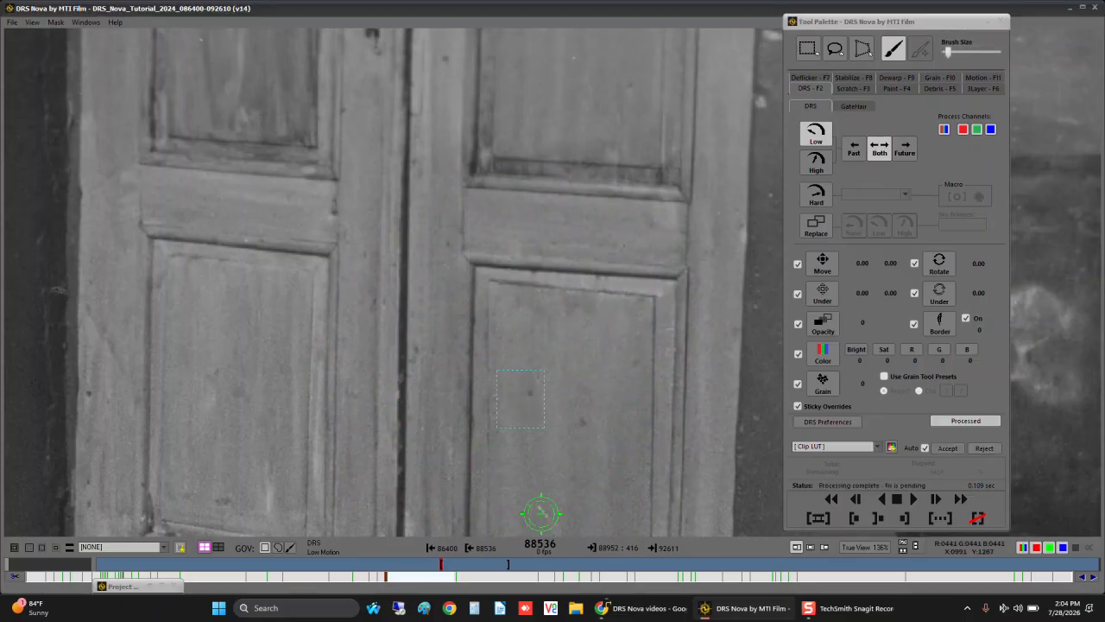
pyautogui.moveTo(524, 510); pyautogui.dragTo(567, 517)
# Step: Try brush fixes on the right door's upper panel, first with the current brush and again with a smaller one, rejecting the pending fixes
pyautogui.click(572, 57)
pyautogui.click(983, 449)
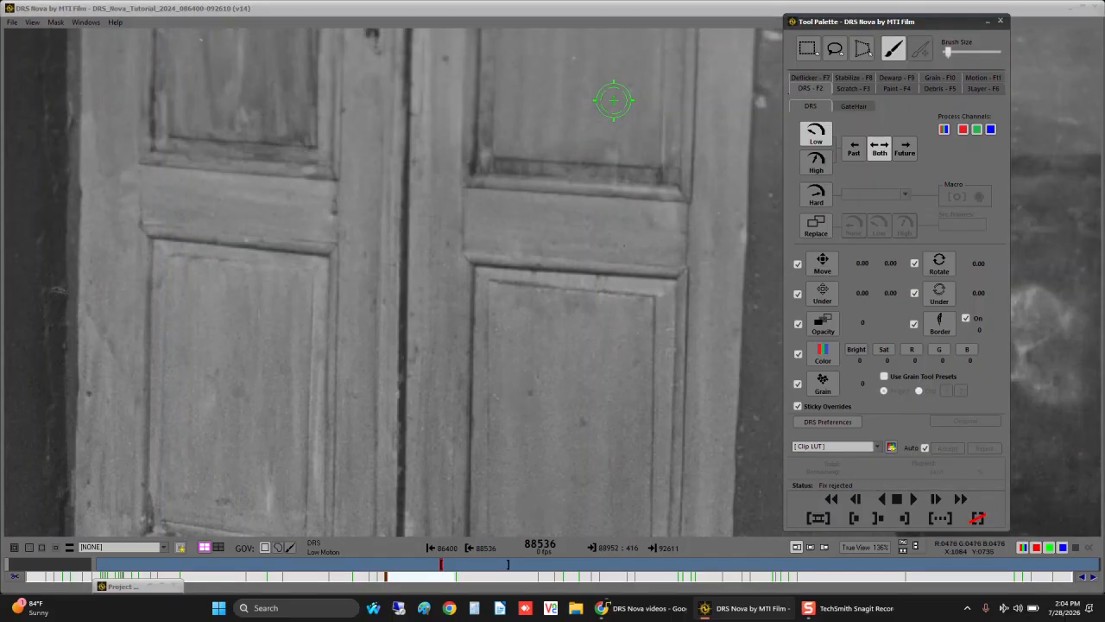
pyautogui.scroll(2, 613, 101)
pyautogui.scroll(-5, 612, 101)
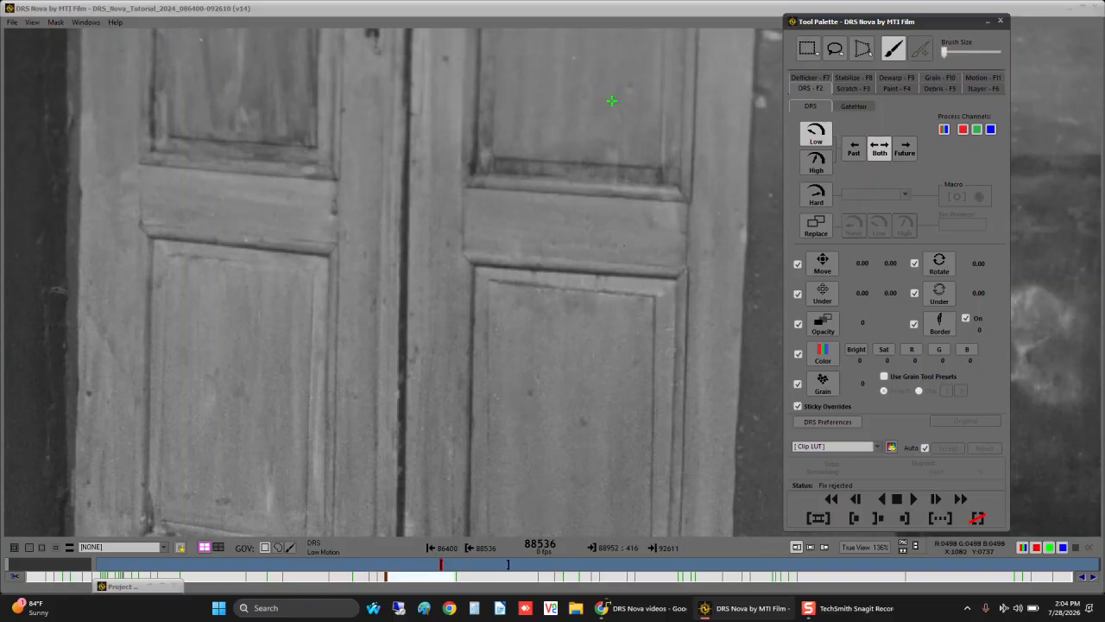
pyautogui.scroll(2, 573, 56)
pyautogui.click(572, 56)
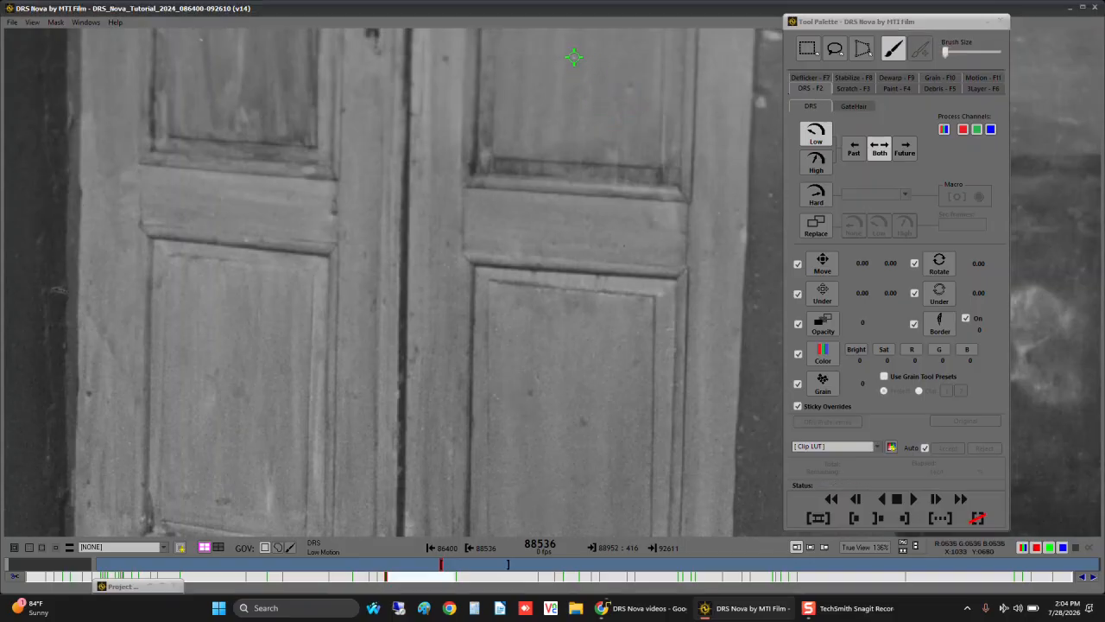
pyautogui.moveTo(563, 50); pyautogui.dragTo(604, 74)
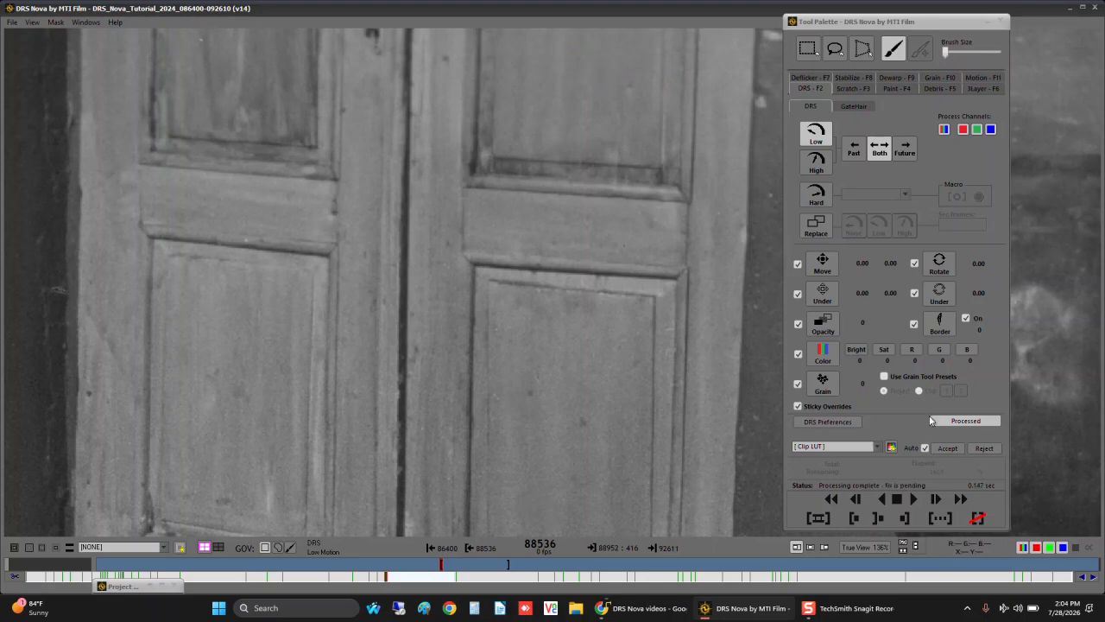
pyautogui.click(984, 448)
# Step: Draw a small freehand lasso fix around the spot on the right door's upper panel
pyautogui.click(809, 49)
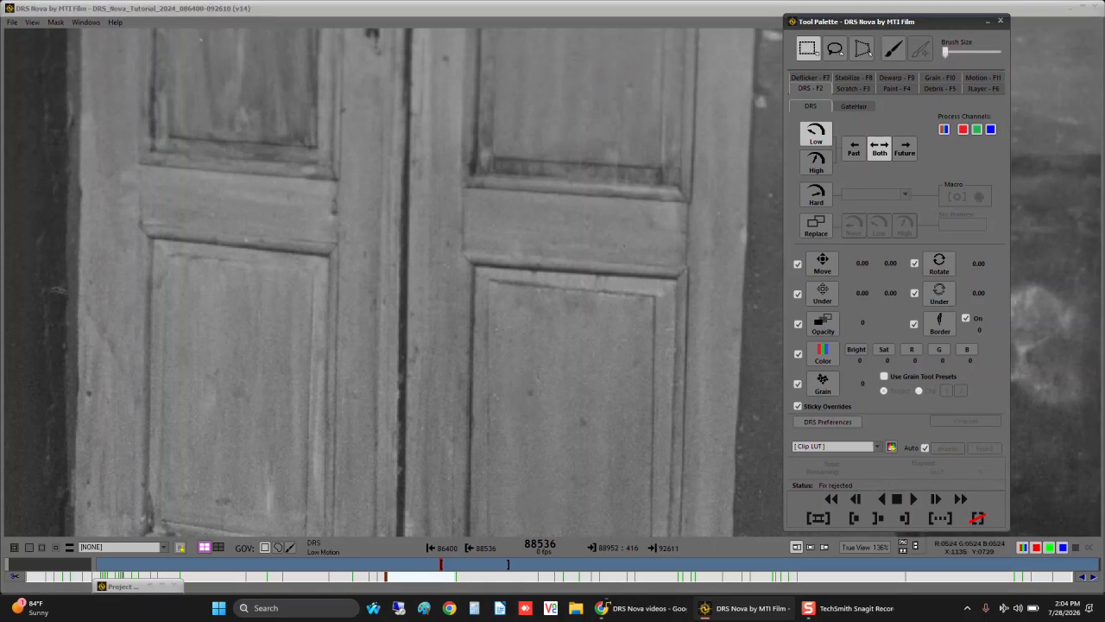
pyautogui.click(834, 51)
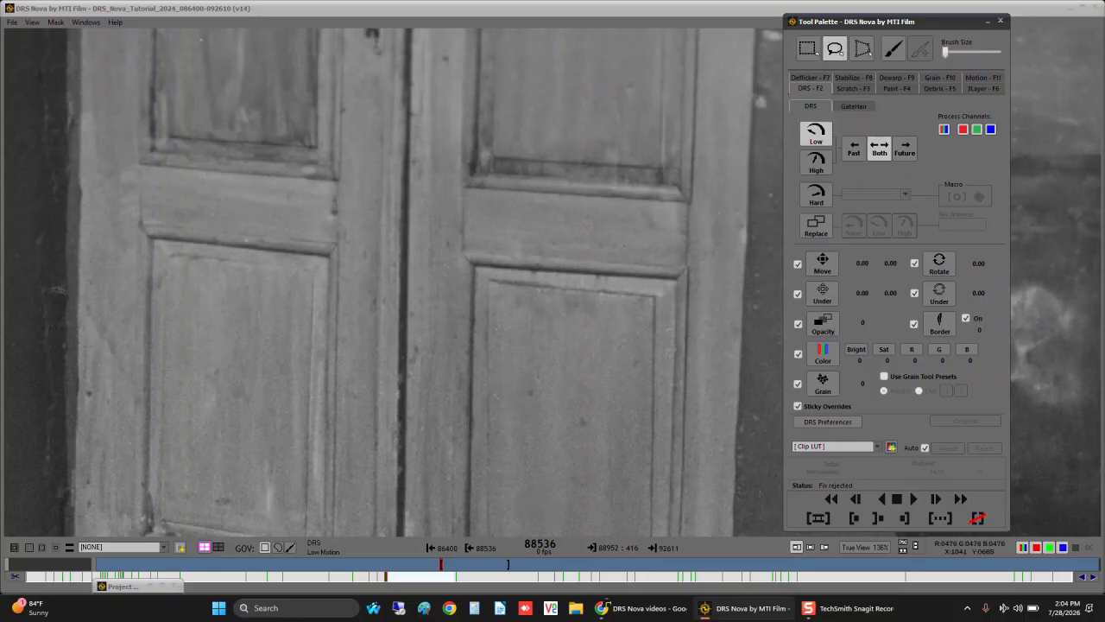
pyautogui.moveTo(563, 50)
pyautogui.mouseDown()
pyautogui.moveTo(585, 74)
pyautogui.moveTo(563, 49)
pyautogui.mouseUp()
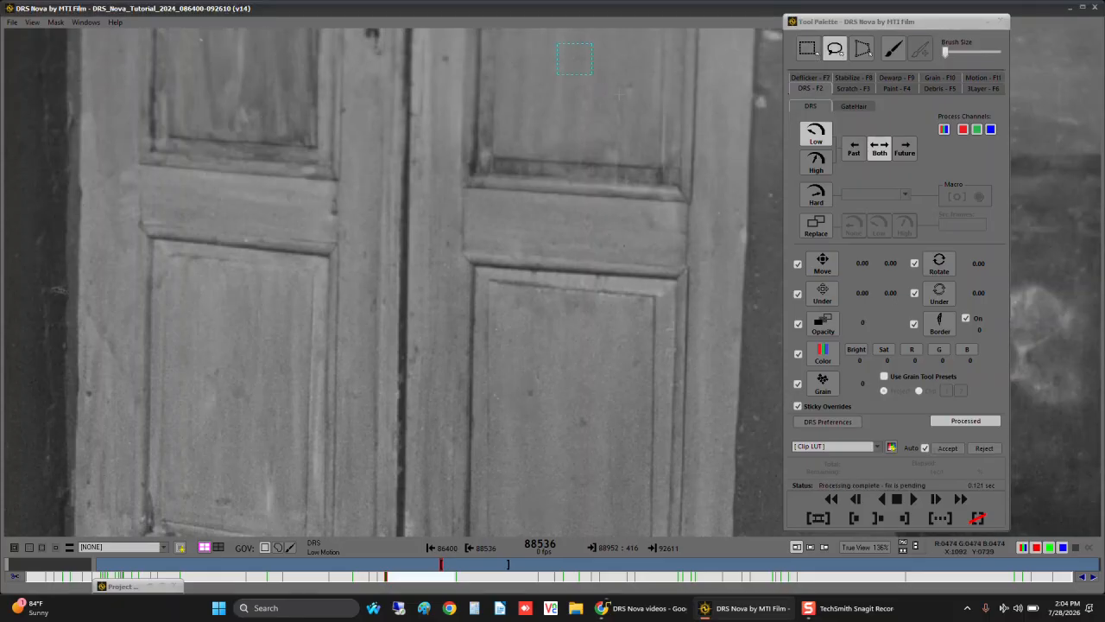
# Step: Try a five-point polygon fix on the right door's upper panel, then reject it
pyautogui.click(863, 50)
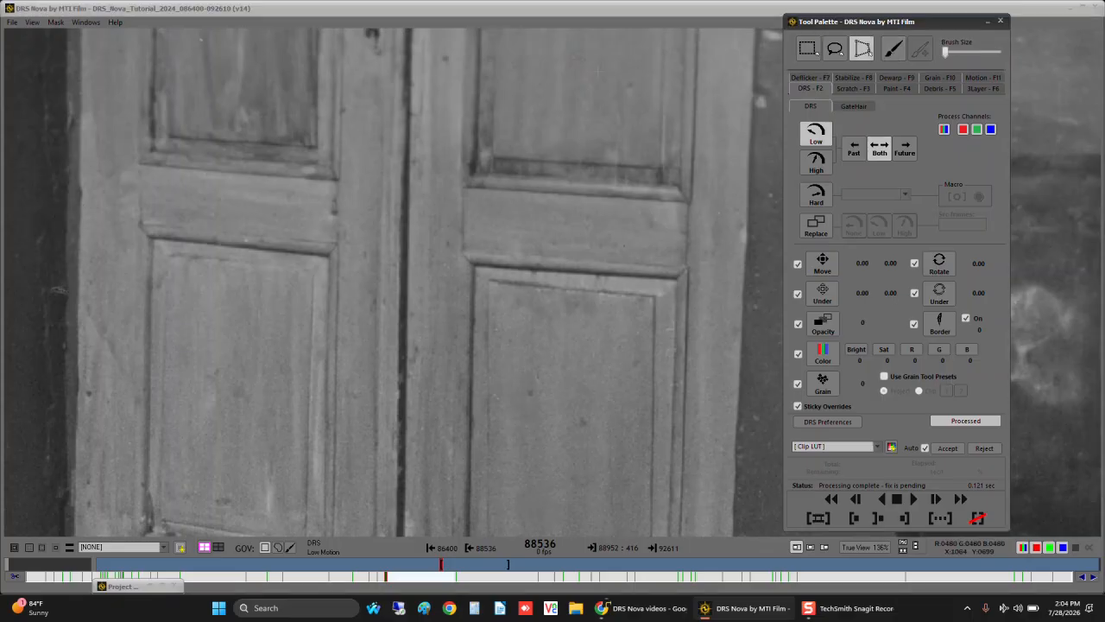
pyautogui.click(561, 45)
pyautogui.click(525, 85)
pyautogui.click(577, 123)
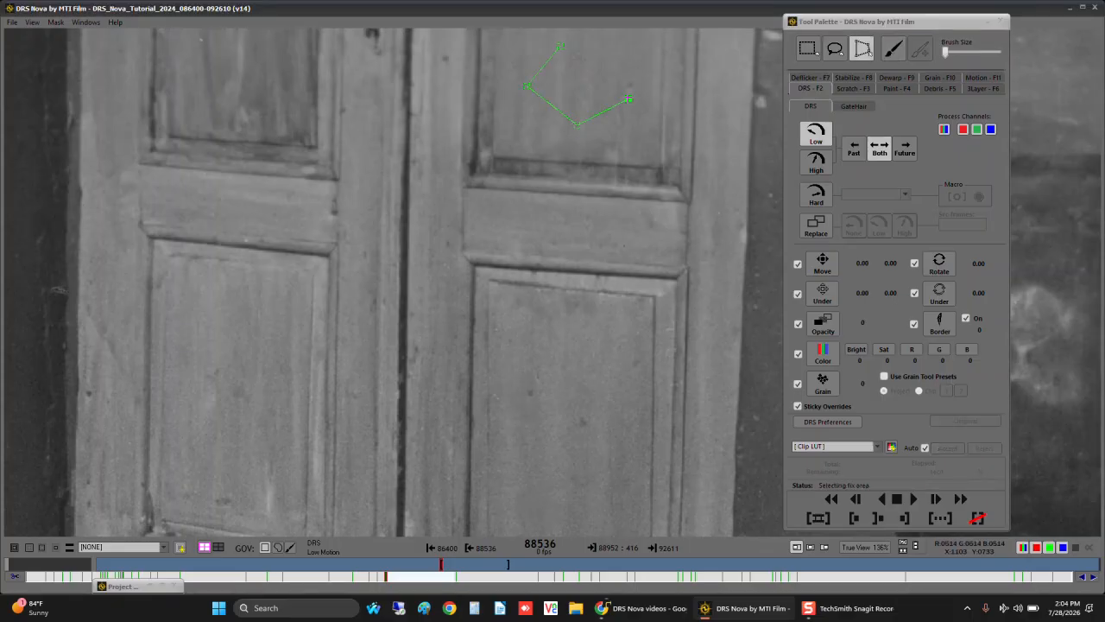
pyautogui.click(628, 99)
pyautogui.doubleClick(627, 59)
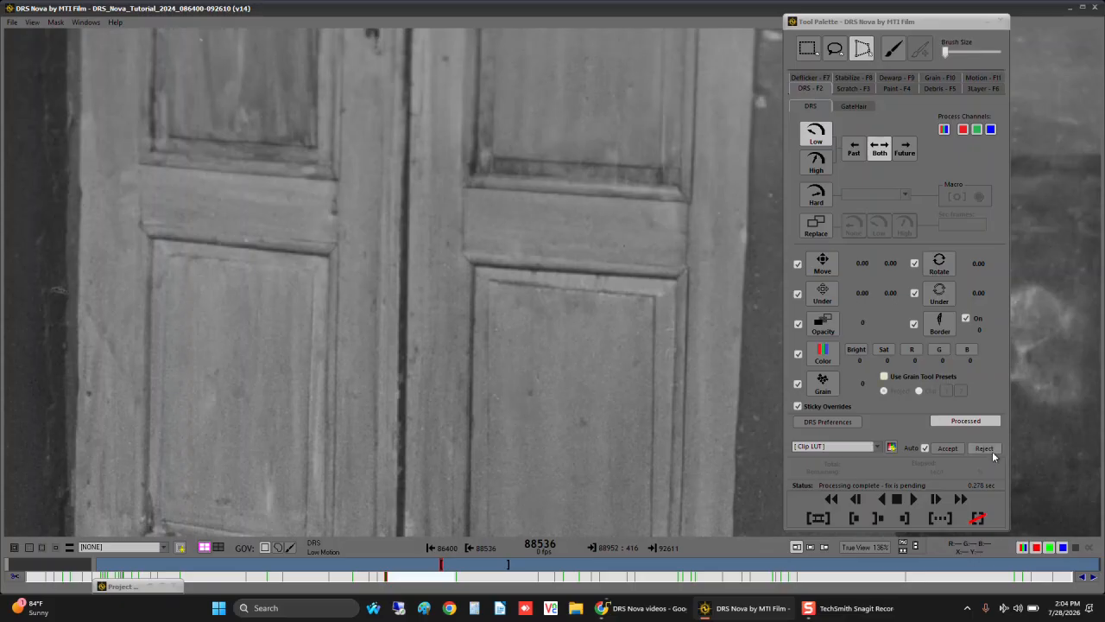
pyautogui.click(985, 447)
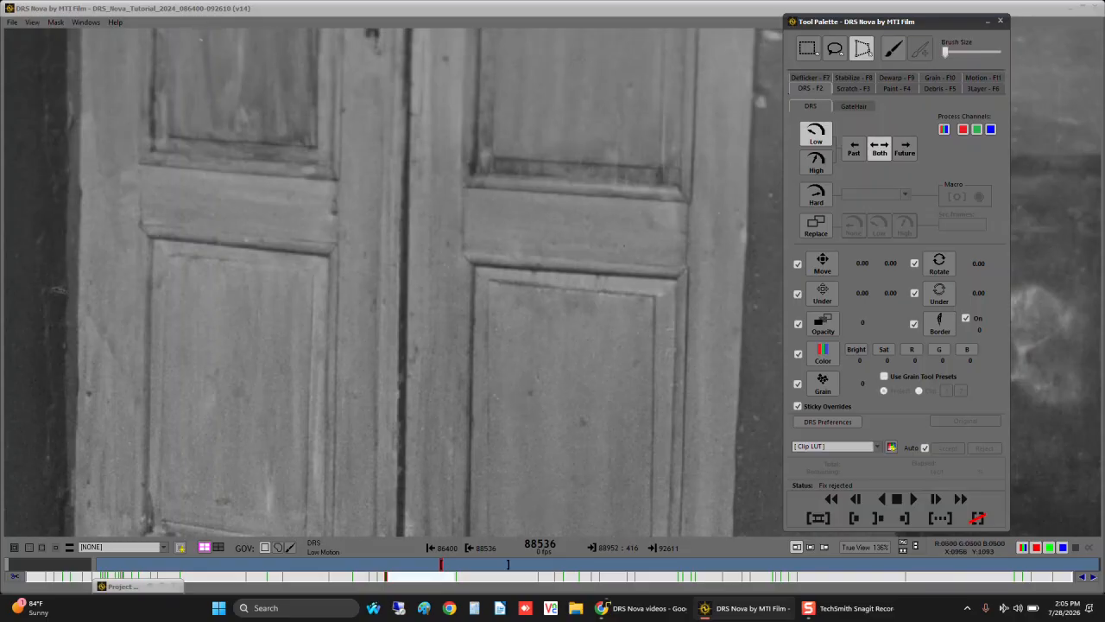
# Step: Abandon the started polygon and draw a small rectangular Low Motion fix around the dark spot on the wall beside the barrel
pyautogui.click(500, 365)
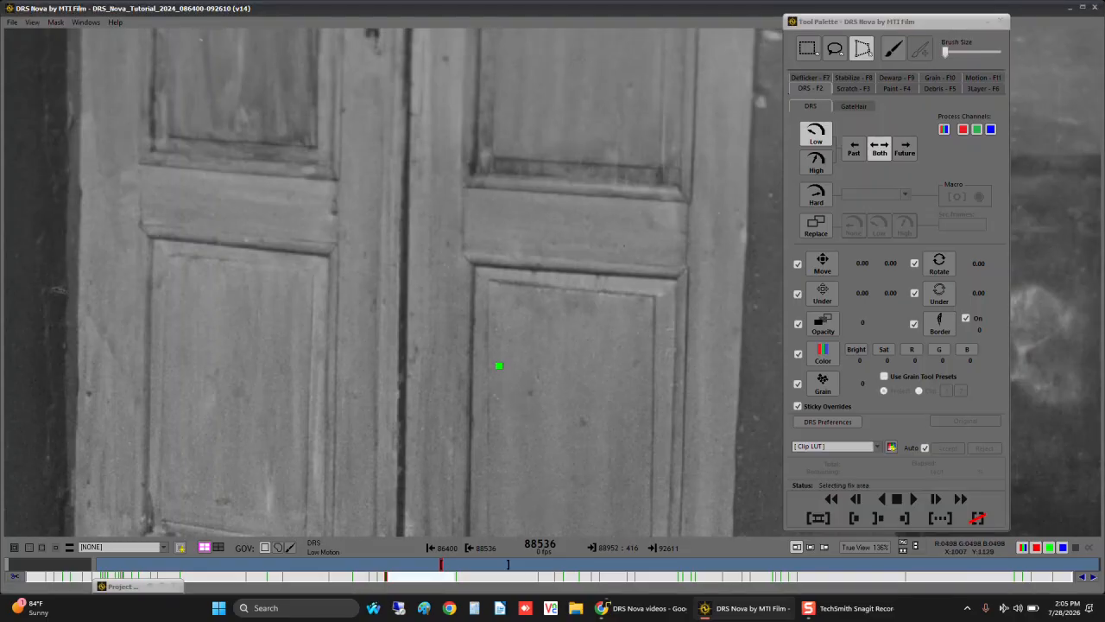
pyautogui.click(812, 54)
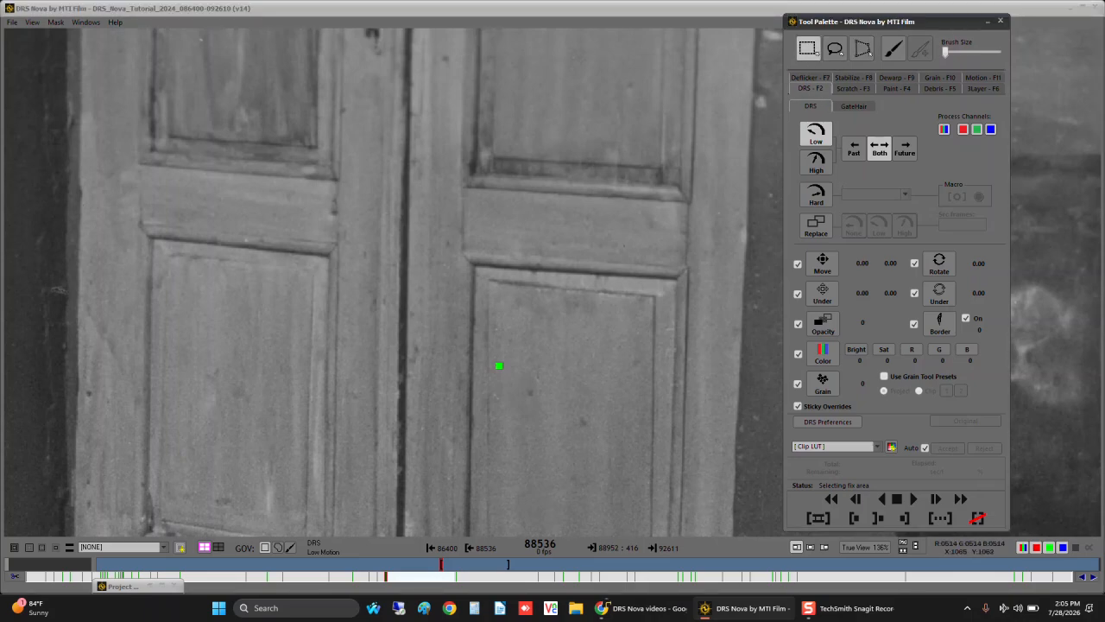
pyautogui.hotkey('shift', 'z')
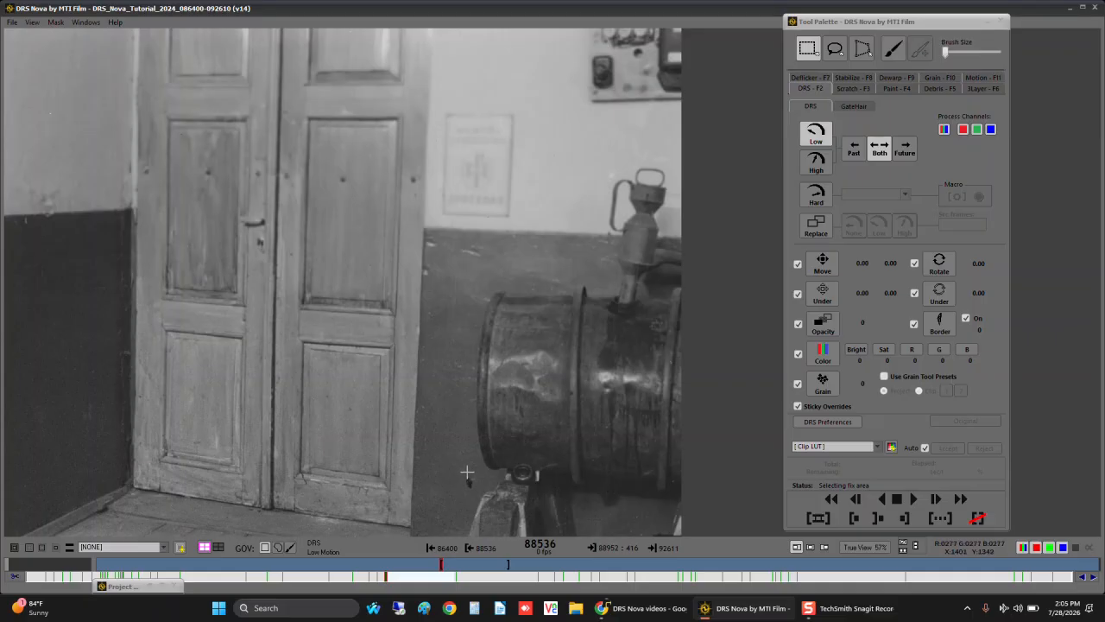
pyautogui.scroll(1, 468, 475)
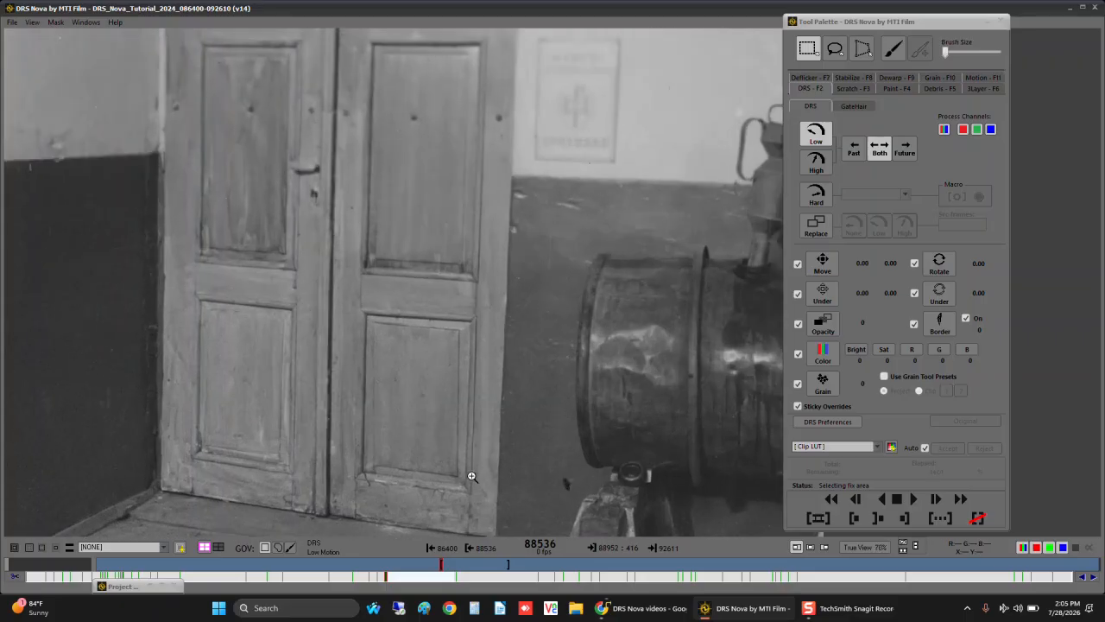
pyautogui.scroll(1, 575, 475)
pyautogui.scroll(1, 626, 481)
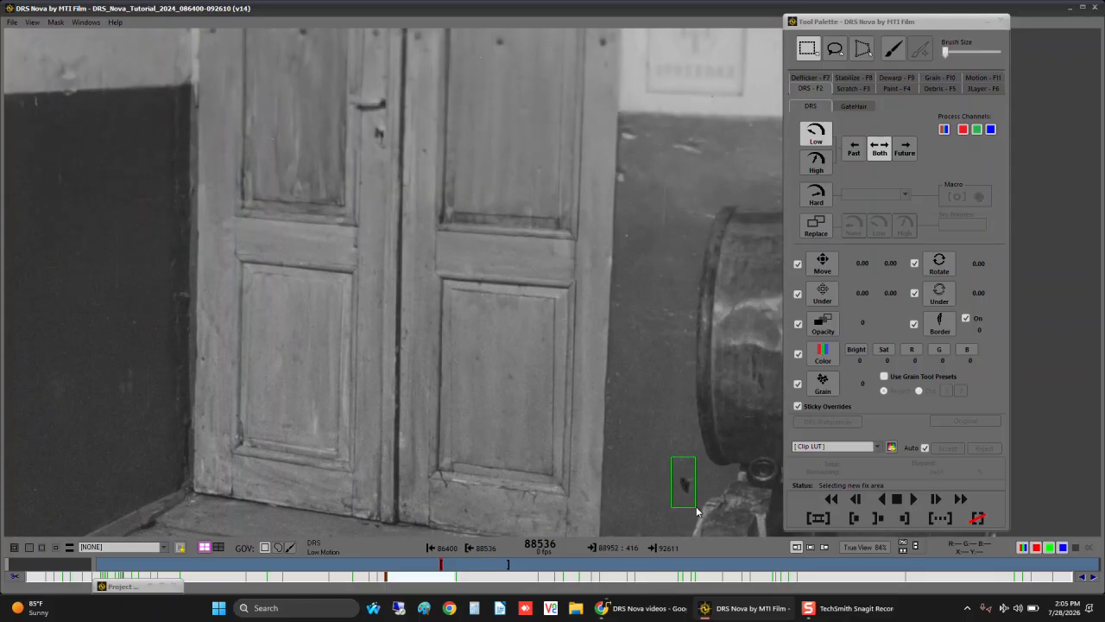
pyautogui.moveTo(696, 506); pyautogui.dragTo(696, 506)
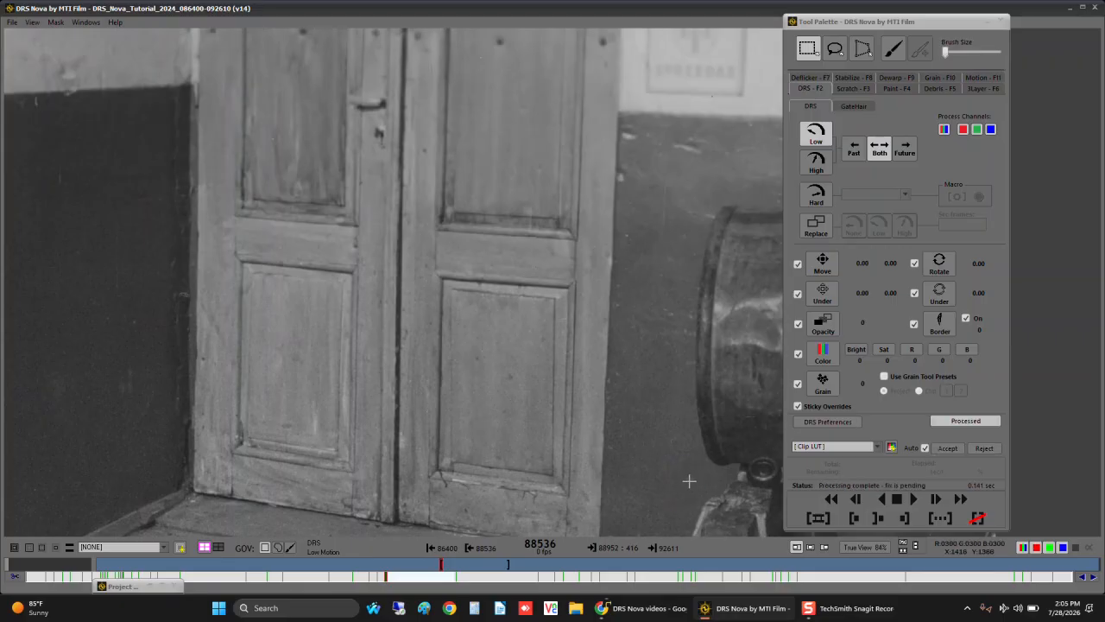
# Step: Shift the pending fix with the Move override, raising the vertical offset to at least 50 and bringing it back to 13
pyautogui.click(826, 268)
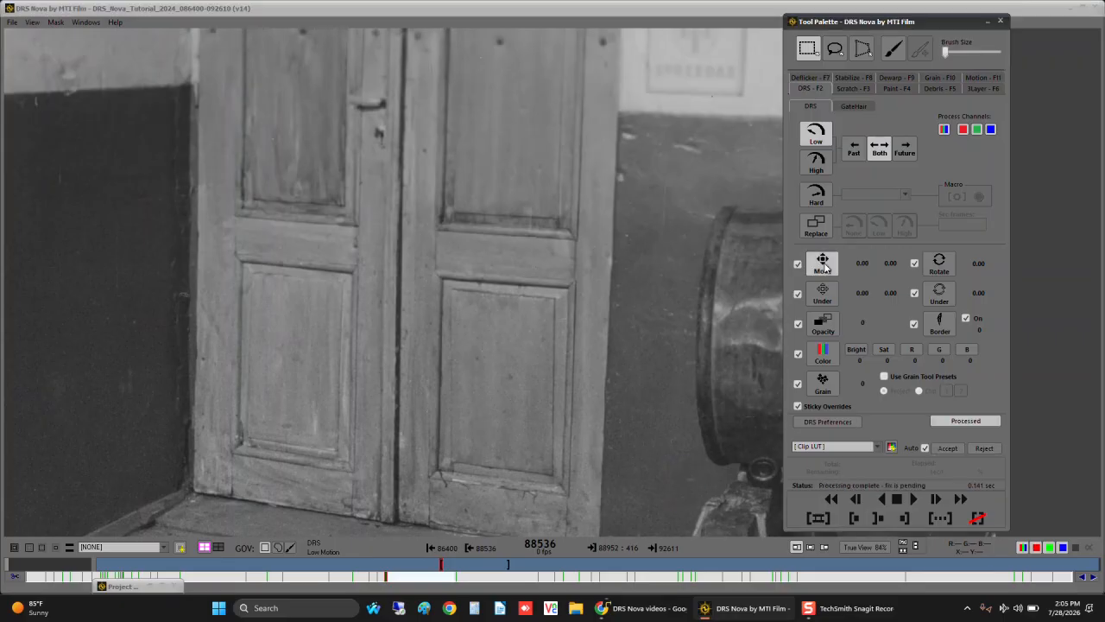
pyautogui.press('Up')
pyautogui.press('Up')
pyautogui.press('Up')
pyautogui.press('Up')
pyautogui.press('Up')
pyautogui.press('Up')
pyautogui.press('Up')
pyautogui.press('Up')
pyautogui.press('Up')
pyautogui.press('Up')
pyautogui.press('Up')
pyautogui.press('Up')
pyautogui.press('Up')
pyautogui.press('Up')
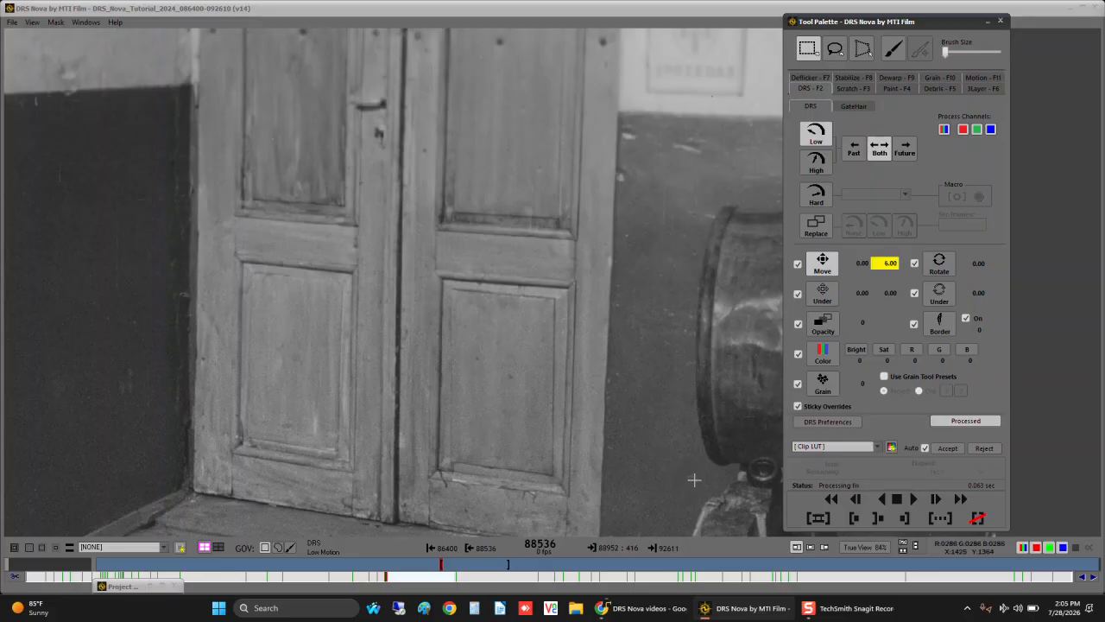
pyautogui.press('Up')
pyautogui.press('Up')
pyautogui.press('Up')
pyautogui.press('Up')
pyautogui.press('Up')
pyautogui.press('Up')
pyautogui.press('Up')
pyautogui.press('Up')
pyautogui.press('Up')
pyautogui.press('Up')
pyautogui.press('Up')
pyautogui.press('Up')
pyautogui.press('Up')
pyautogui.press('Up')
pyautogui.press('Up')
pyautogui.press('Up')
pyautogui.press('Up')
pyautogui.press('Up')
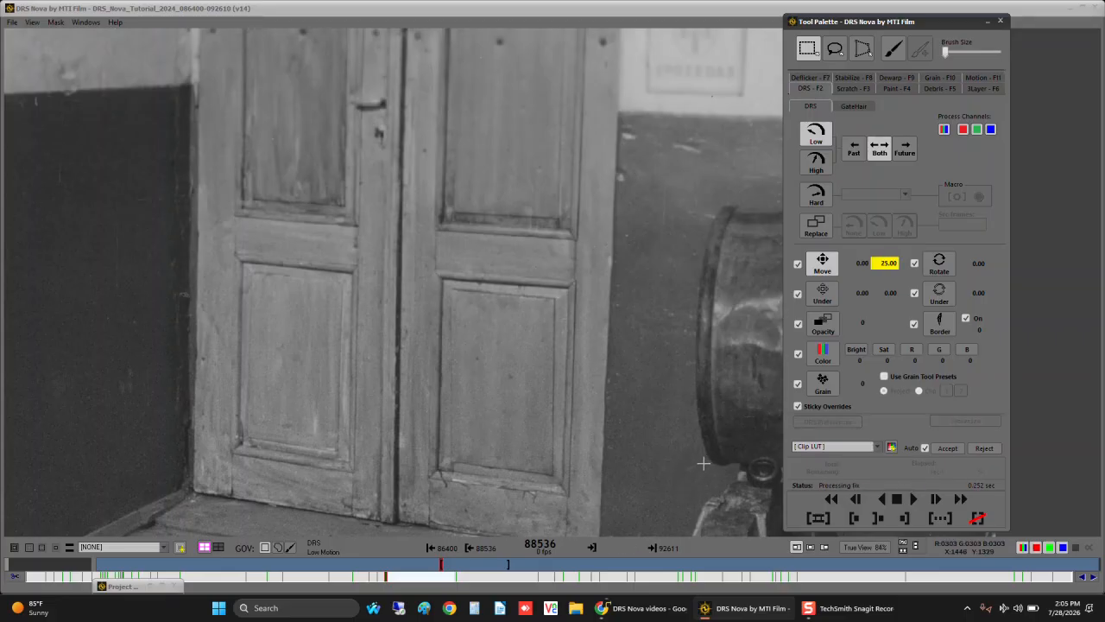
pyautogui.press('Up')
pyautogui.press('Up')
pyautogui.press('Up')
pyautogui.press('Up')
pyautogui.press('Up')
pyautogui.press('Up')
pyautogui.press('Up')
pyautogui.press('Up')
pyautogui.press('Up')
pyautogui.press('Up')
pyautogui.press('Up')
pyautogui.press('Up')
pyautogui.press('Up')
pyautogui.press('Up')
pyautogui.press('Up')
pyautogui.press('Up')
pyautogui.press('Up')
pyautogui.press('Up')
pyautogui.press('Up')
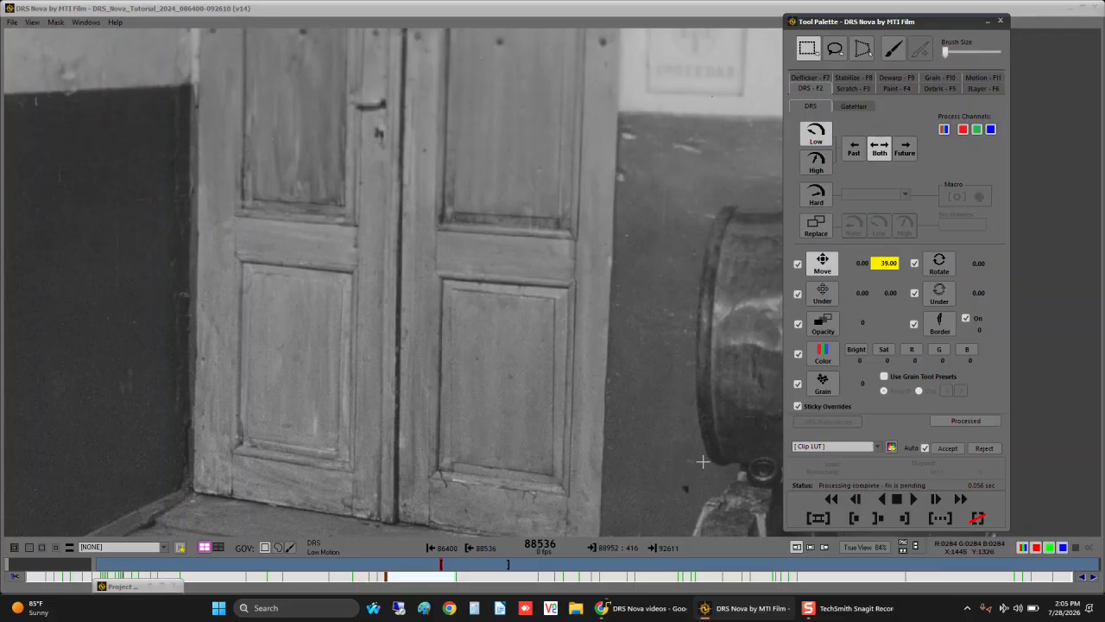
pyautogui.press('Down')
pyautogui.press('Down')
pyautogui.press('Down')
pyautogui.press('Down')
pyautogui.press('Down')
pyautogui.press('Down')
pyautogui.press('Down')
pyautogui.press('Down')
pyautogui.press('Down')
pyautogui.press('Down')
pyautogui.press('Down')
pyautogui.press('Down')
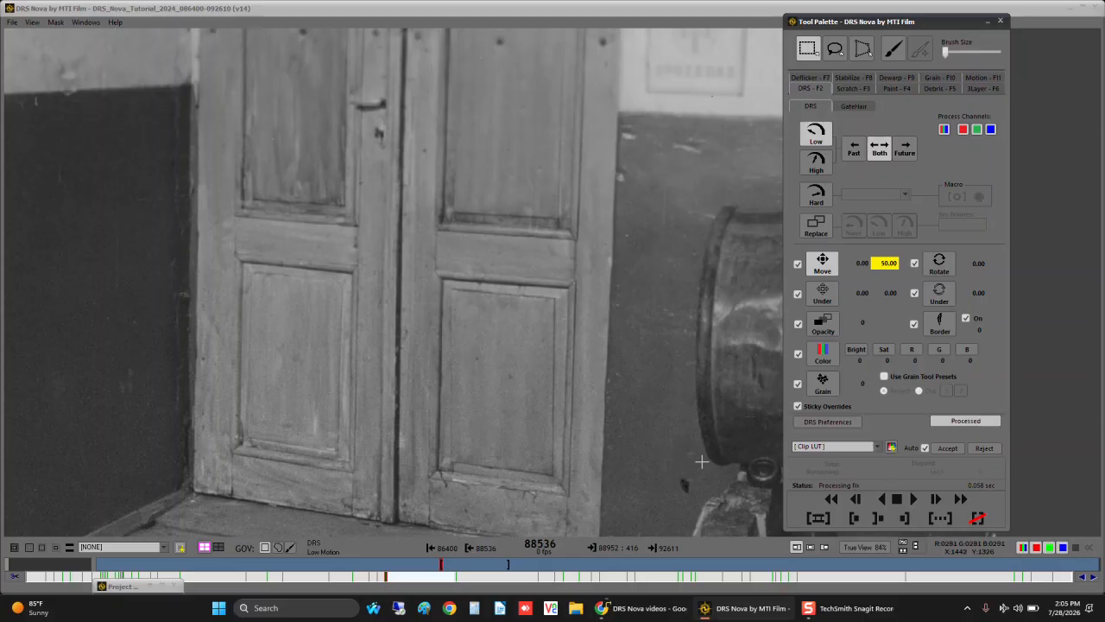
pyautogui.press('Down')
pyautogui.press('Down')
pyautogui.press('Down')
pyautogui.press('Down')
pyautogui.press('Down')
pyautogui.press('Down')
pyautogui.press('Down')
pyautogui.press('Down')
pyautogui.press('Down')
pyautogui.press('Down')
pyautogui.press('Down')
pyautogui.press('Down')
pyautogui.press('Down')
pyautogui.press('Down')
pyautogui.press('Down')
pyautogui.press('Down')
pyautogui.press('Down')
pyautogui.press('Down')
pyautogui.press('Down')
pyautogui.press('Down')
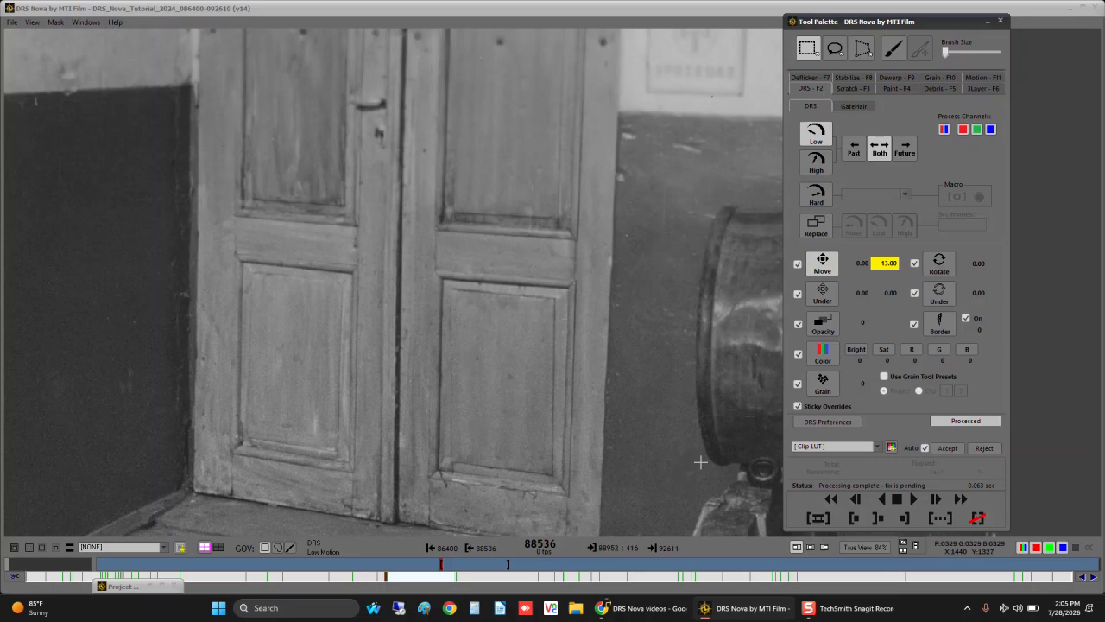
# Step: Try the Under override on the pending fix, lowering the vertical offset to at least -68 and raising it back to -27
pyautogui.click(822, 293)
pyautogui.press('Down')
pyautogui.press('Down')
pyautogui.press('Down')
pyautogui.press('Down')
pyautogui.press('Down')
pyautogui.press('Down')
pyautogui.press('Down')
pyautogui.press('Down')
pyautogui.press('Down')
pyautogui.press('Down')
pyautogui.press('Down')
pyautogui.press('Down')
pyautogui.press('Down')
pyautogui.press('Down')
pyautogui.press('Down')
pyautogui.press('Down')
pyautogui.press('Down')
pyautogui.press('Down')
pyautogui.press('Down')
pyautogui.press('Down')
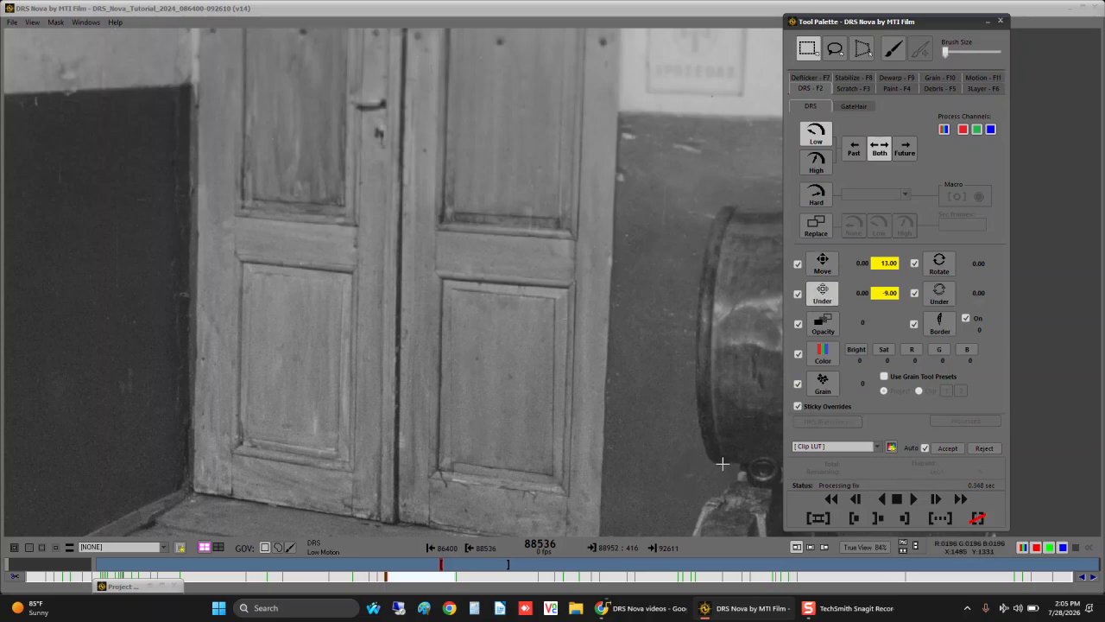
pyautogui.press('Down')
pyautogui.press('Down')
pyautogui.press('Down')
pyautogui.press('Down')
pyautogui.press('Down')
pyautogui.press('Down')
pyautogui.press('Down')
pyautogui.press('Down')
pyautogui.press('Down')
pyautogui.press('Down')
pyautogui.press('Down')
pyautogui.press('Down')
pyautogui.press('Down')
pyautogui.press('Down')
pyautogui.press('Down')
pyautogui.press('Down')
pyautogui.press('Down')
pyautogui.press('Down')
pyautogui.press('Down')
pyautogui.press('Down')
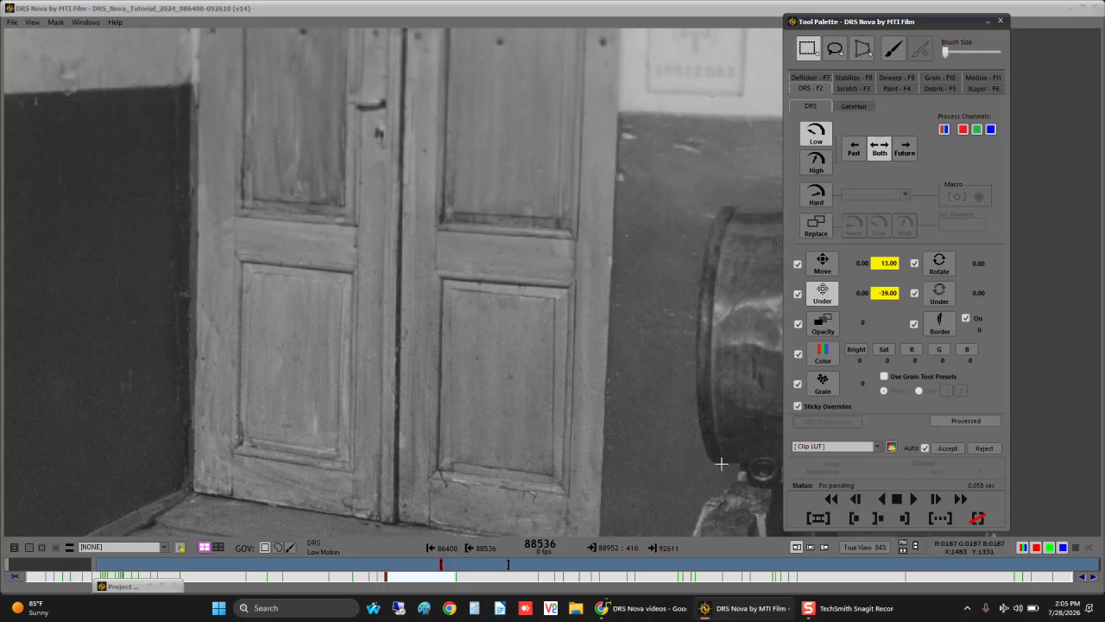
pyautogui.press('Down')
pyautogui.press('Down')
pyautogui.press('Down')
pyautogui.press('Down')
pyautogui.press('Down')
pyautogui.press('Down')
pyautogui.press('Down')
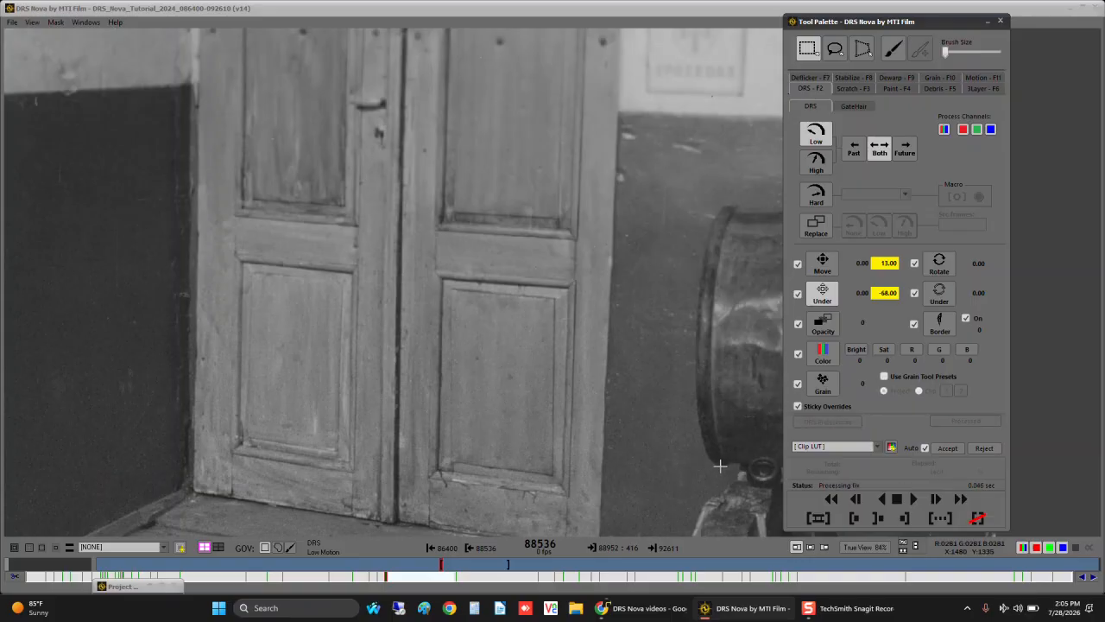
pyautogui.press('Up')
pyautogui.press('Up')
pyautogui.press('Up')
pyautogui.press('Up')
pyautogui.press('Up')
pyautogui.press('Up')
pyautogui.press('Up')
pyautogui.press('Up')
pyautogui.press('Up')
pyautogui.press('Up')
pyautogui.press('Up')
pyautogui.press('Up')
pyautogui.press('Up')
pyautogui.press('Up')
pyautogui.press('Up')
pyautogui.press('Up')
pyautogui.press('Up')
pyautogui.press('Up')
pyautogui.press('Up')
pyautogui.press('Up')
pyautogui.press('Up')
pyautogui.press('Up')
pyautogui.press('Up')
pyautogui.press('Up')
pyautogui.press('Up')
pyautogui.press('Up')
pyautogui.press('Up')
pyautogui.press('Up')
pyautogui.press('Up')
pyautogui.press('Up')
pyautogui.press('Up')
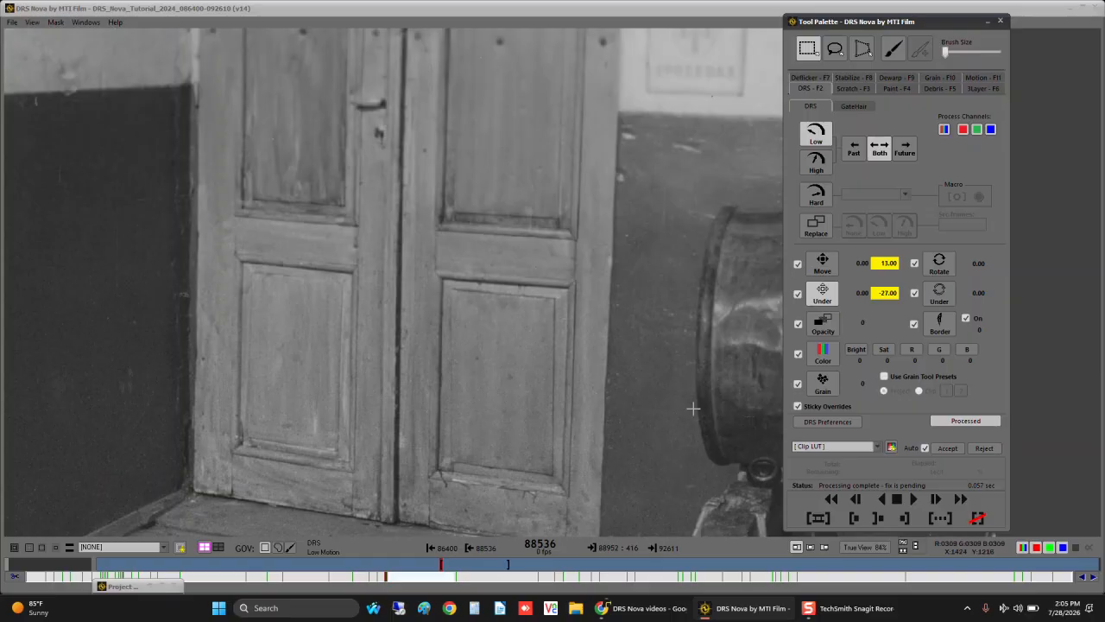
# Step: Try the Opacity override on the pending fix, raising it to at least 60 and returning it to 0
pyautogui.click(830, 325)
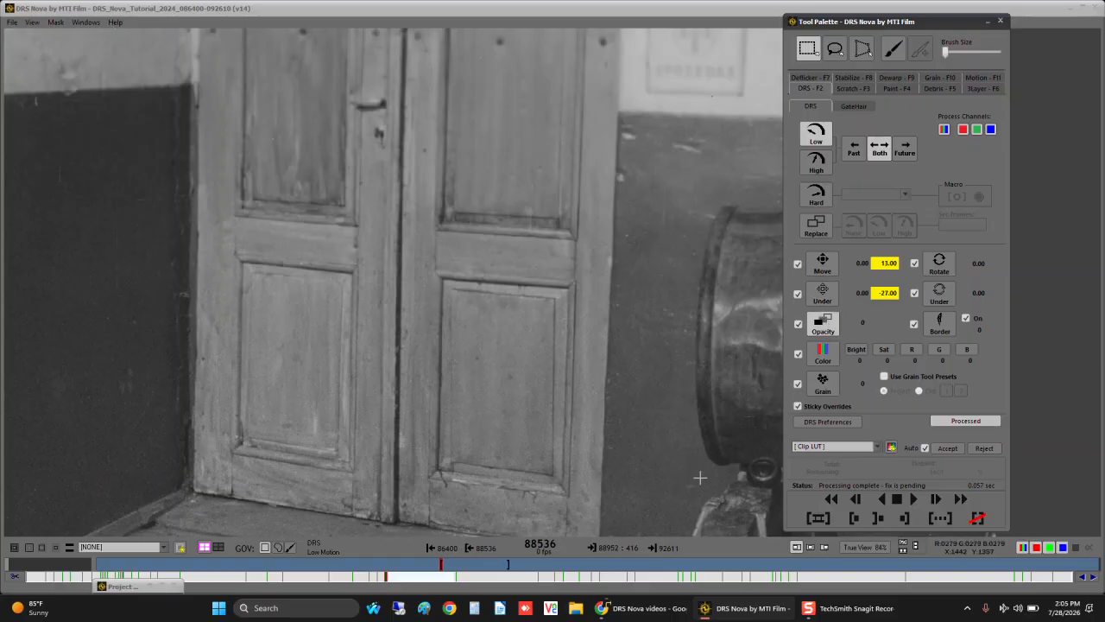
pyautogui.press('Up')
pyautogui.press('Up')
pyautogui.press('Up')
pyautogui.press('Up')
pyautogui.press('Up')
pyautogui.press('Up')
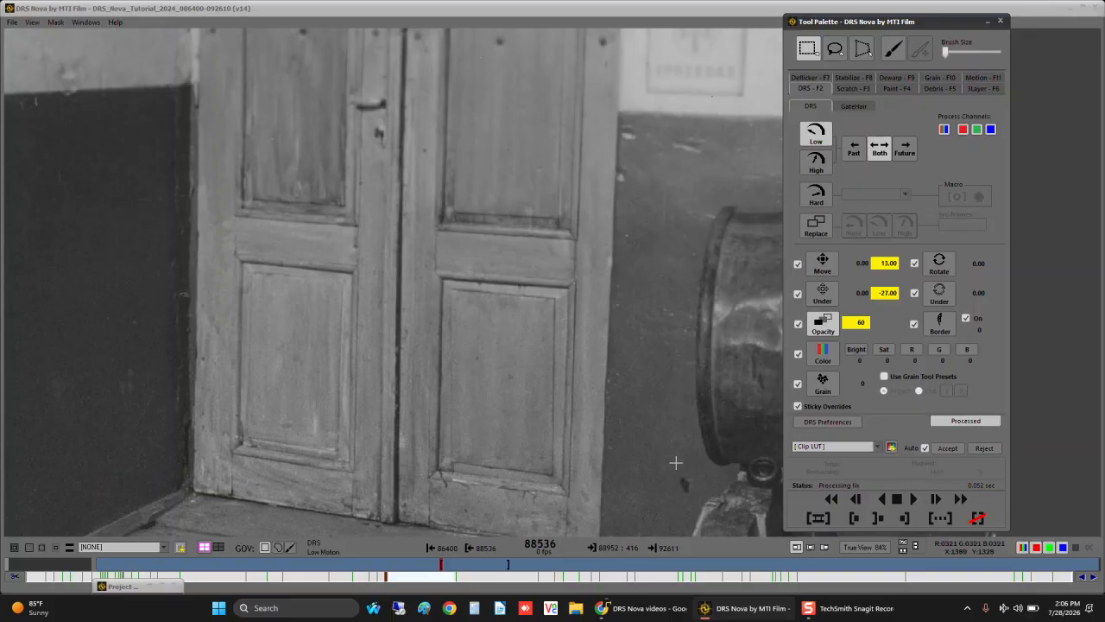
pyautogui.press('Down')
pyautogui.press('Down')
pyautogui.press('Down')
pyautogui.press('Down')
pyautogui.press('Down')
pyautogui.press('Down')
pyautogui.press('Down')
pyautogui.press('Down')
pyautogui.press('Down')
pyautogui.press('Down')
pyautogui.press('Up')
pyautogui.press('Up')
pyautogui.press('Up')
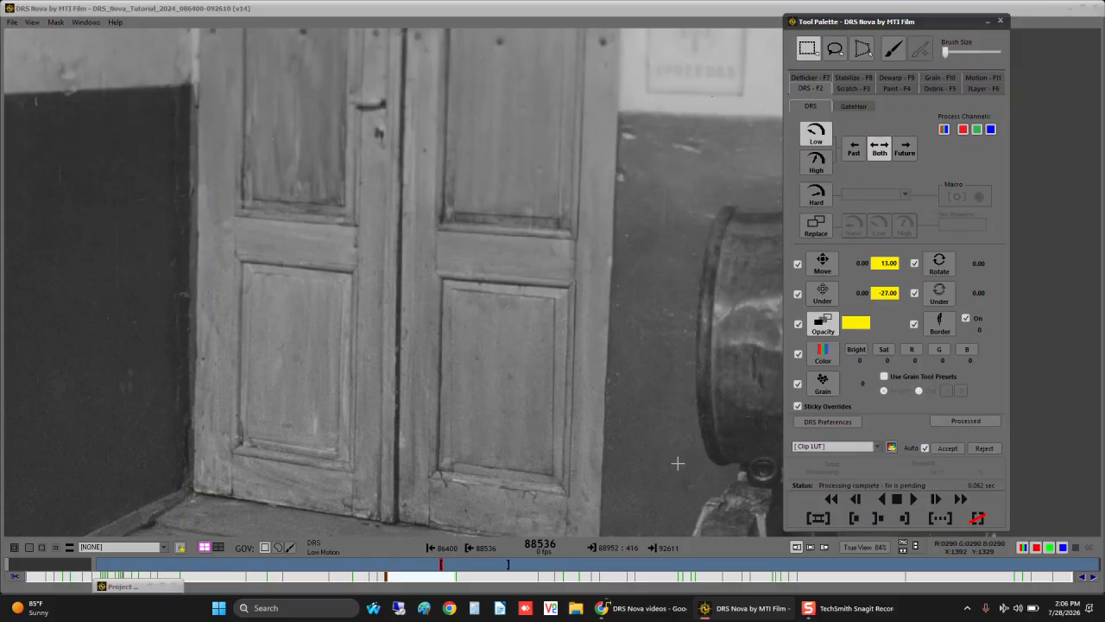
pyautogui.press('Down')
pyautogui.press('Down')
pyautogui.press('Down')
pyautogui.press('Down')
pyautogui.press('Down')
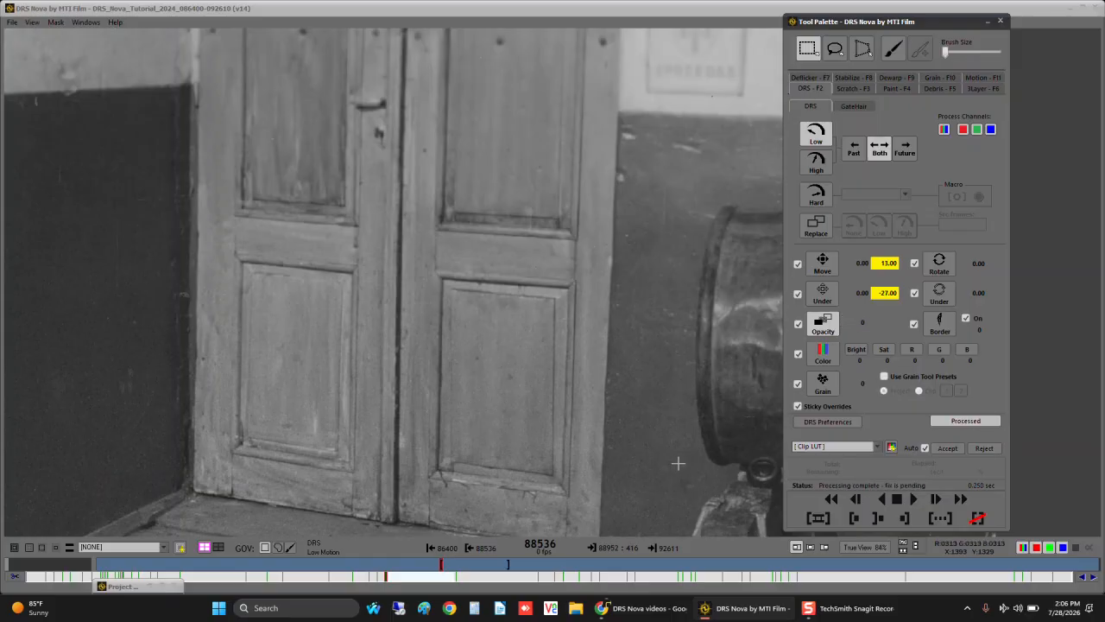
# Step: Try the Color override on the pending fix, raising Bright to 35 and bringing it back to 0
pyautogui.click(823, 355)
pyautogui.press('Up')
pyautogui.press('Up')
pyautogui.press('Up')
pyautogui.press('Up')
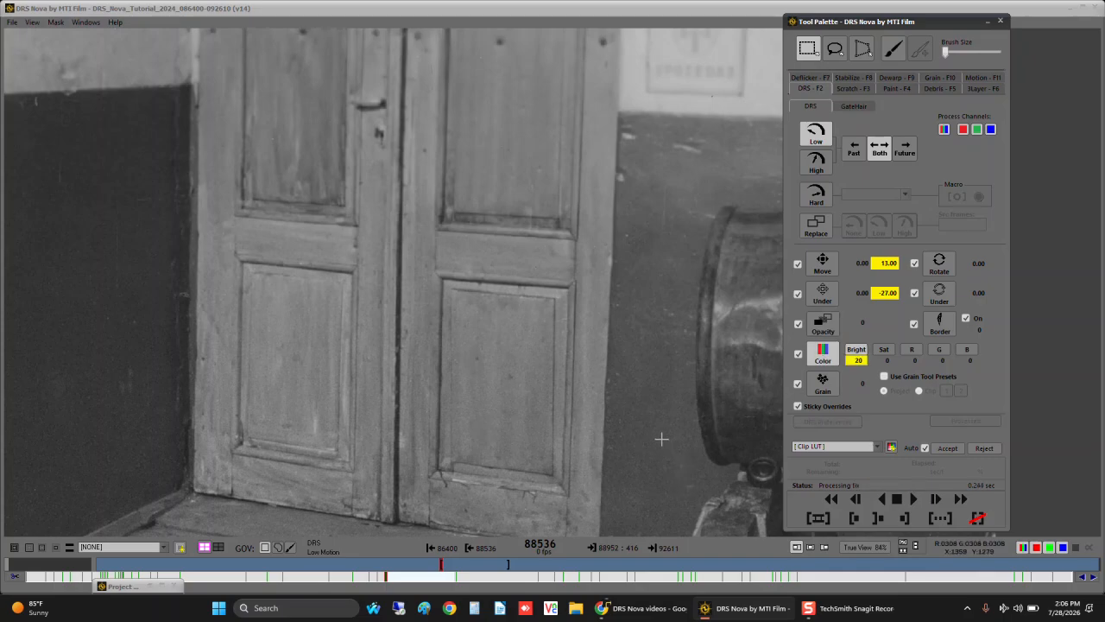
pyautogui.press('Up')
pyautogui.press('Up')
pyautogui.press('Up')
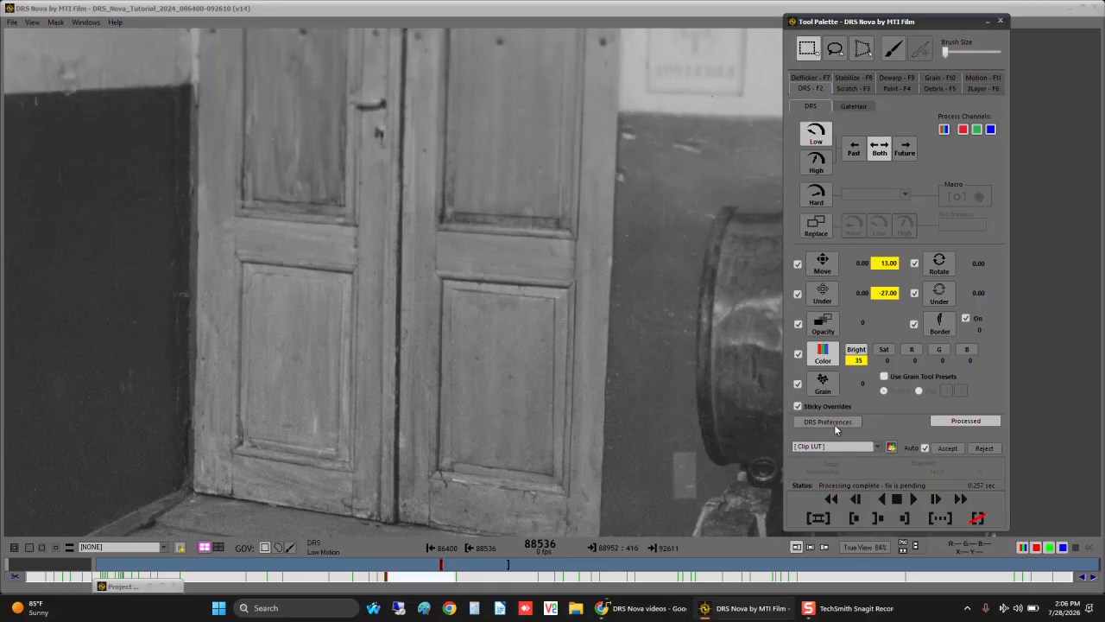
pyautogui.press('Down')
pyautogui.press('Down')
pyautogui.press('Down')
pyautogui.press('Down')
pyautogui.press('Down')
pyautogui.press('Down')
pyautogui.press('Down')
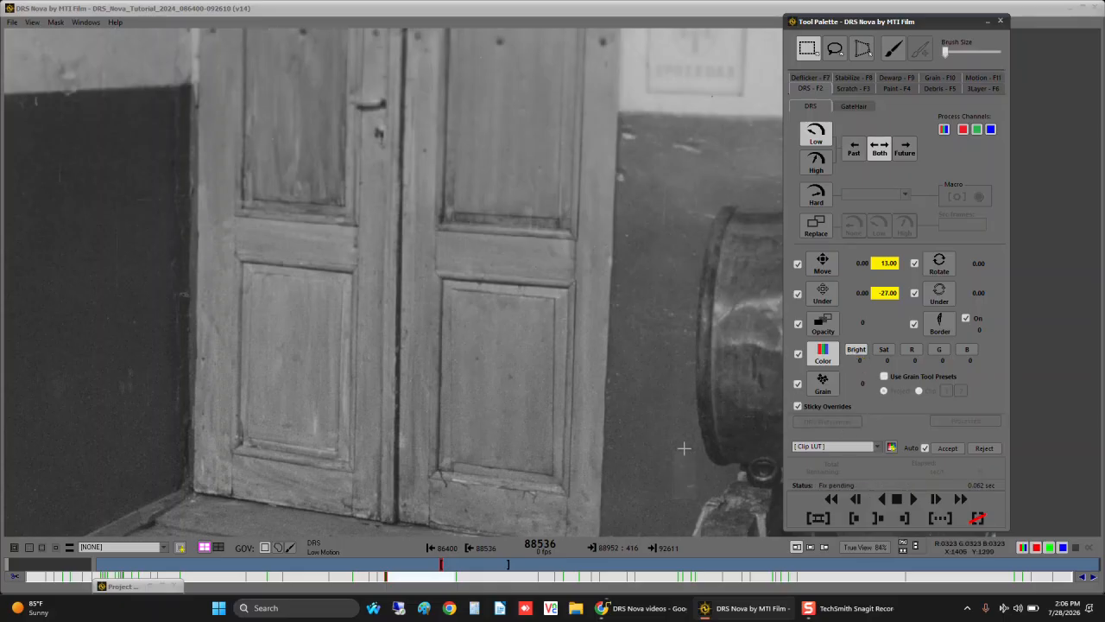
# Step: Reject the pending fix and reset the vertical Move and Under offsets to 0
pyautogui.click(985, 448)
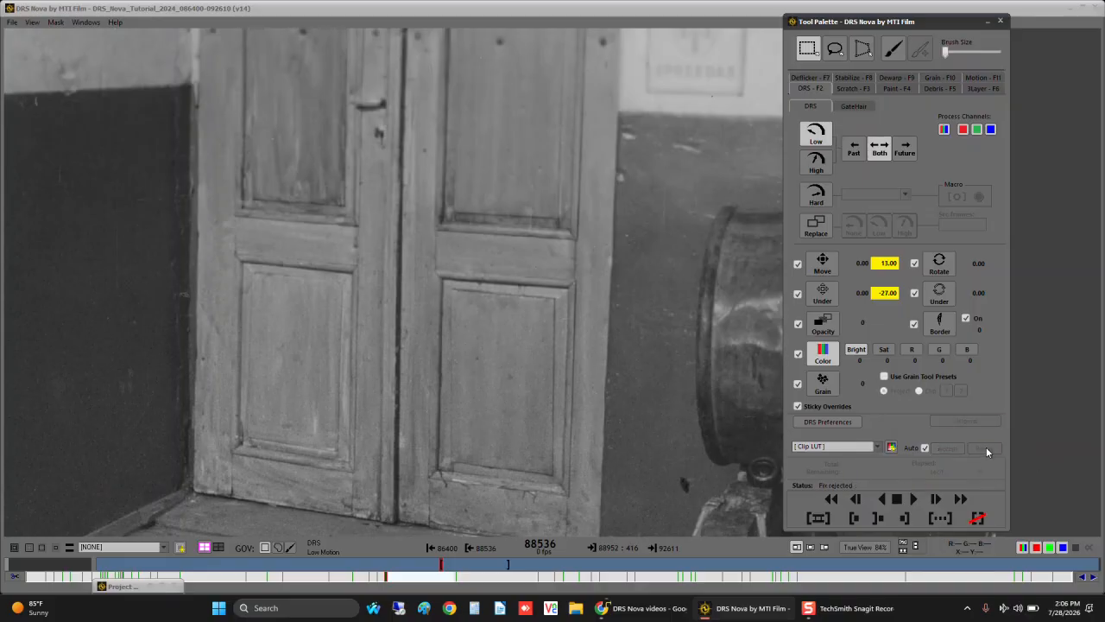
pyautogui.click(884, 264)
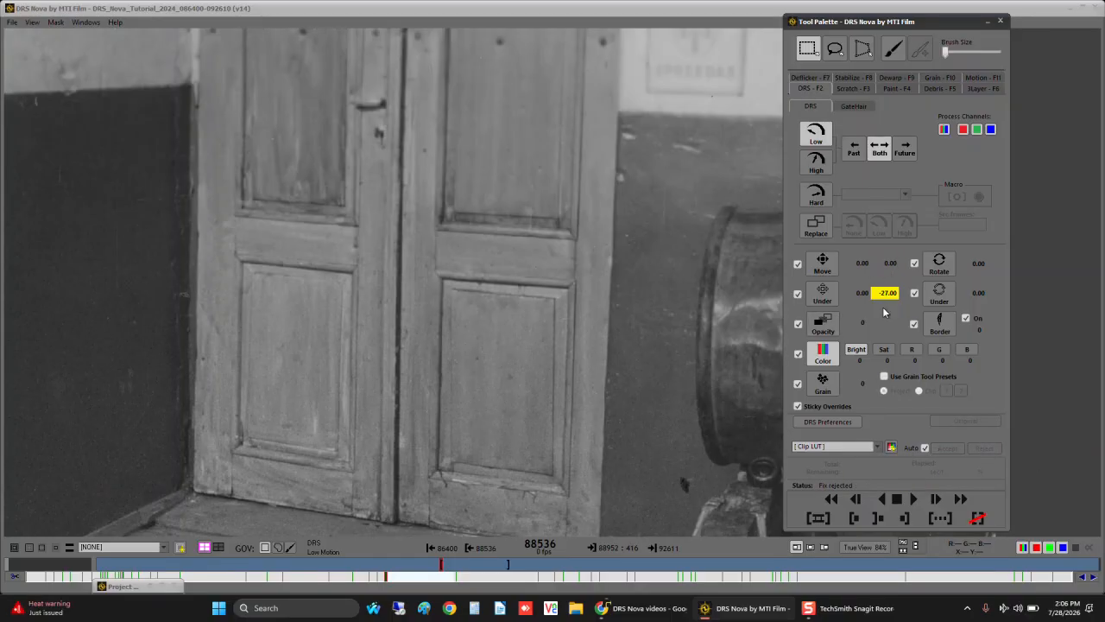
pyautogui.click(887, 296)
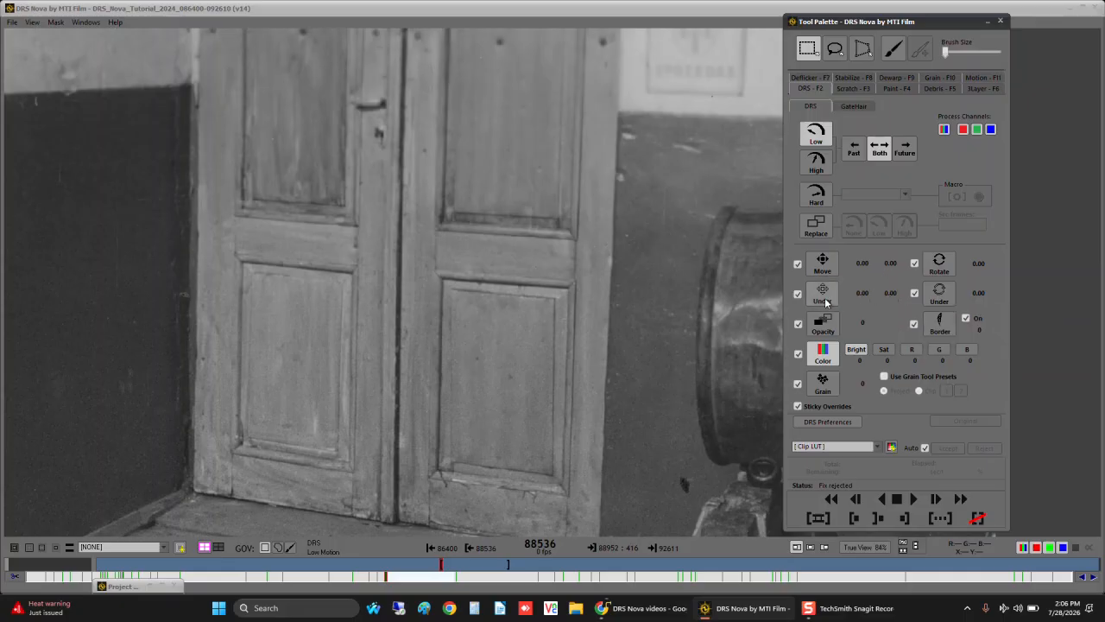
# Step: Try an Under vertical offset of 6 with no fix pending and reset it to 0
pyautogui.click(825, 298)
pyautogui.press('Down')
pyautogui.press('Down')
pyautogui.press('Down')
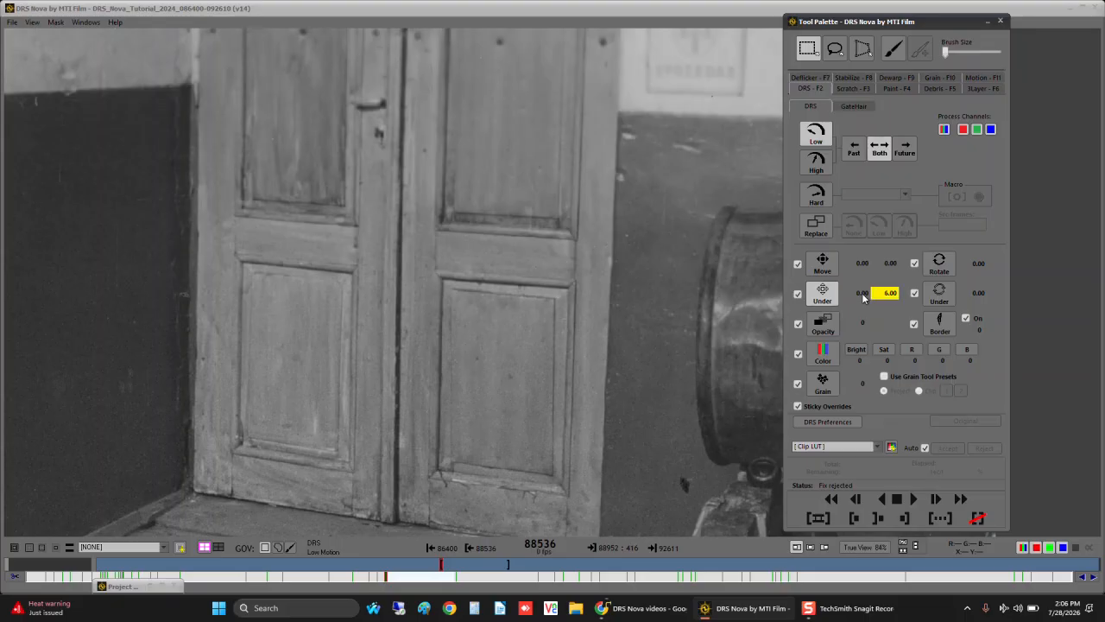
pyautogui.click(897, 298)
pyautogui.press('Down')
pyautogui.press('Down')
pyautogui.press('Down')
pyautogui.press('Down')
pyautogui.press('Down')
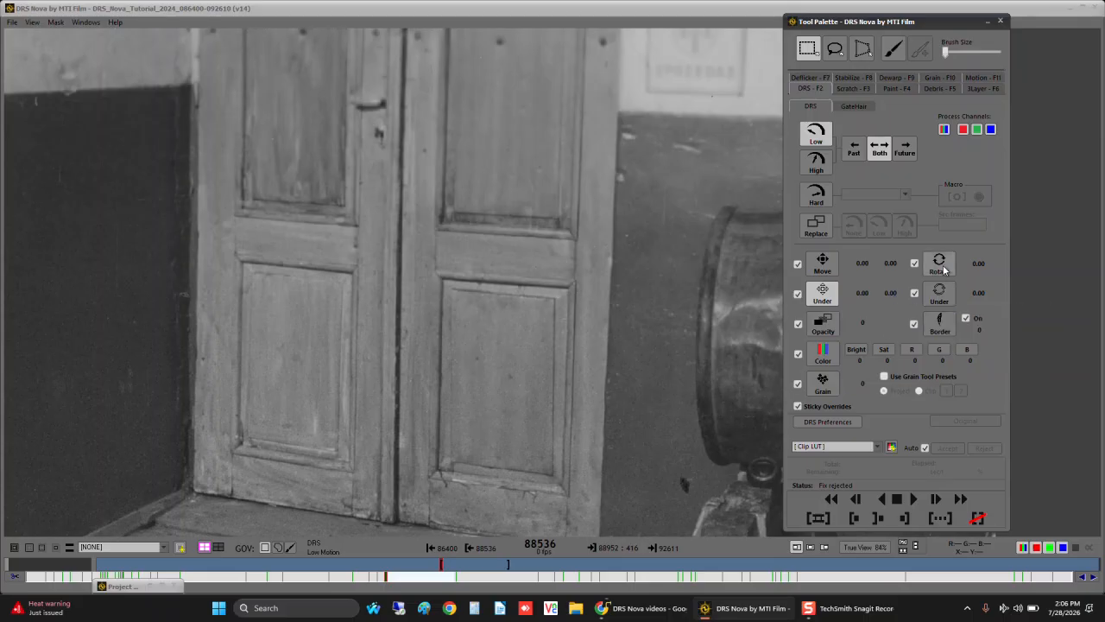
# Step: Draw a rectangular Low Motion fix around the dark spot on the wall beside the barrel and set its Rotate override to 32
pyautogui.click(698, 499)
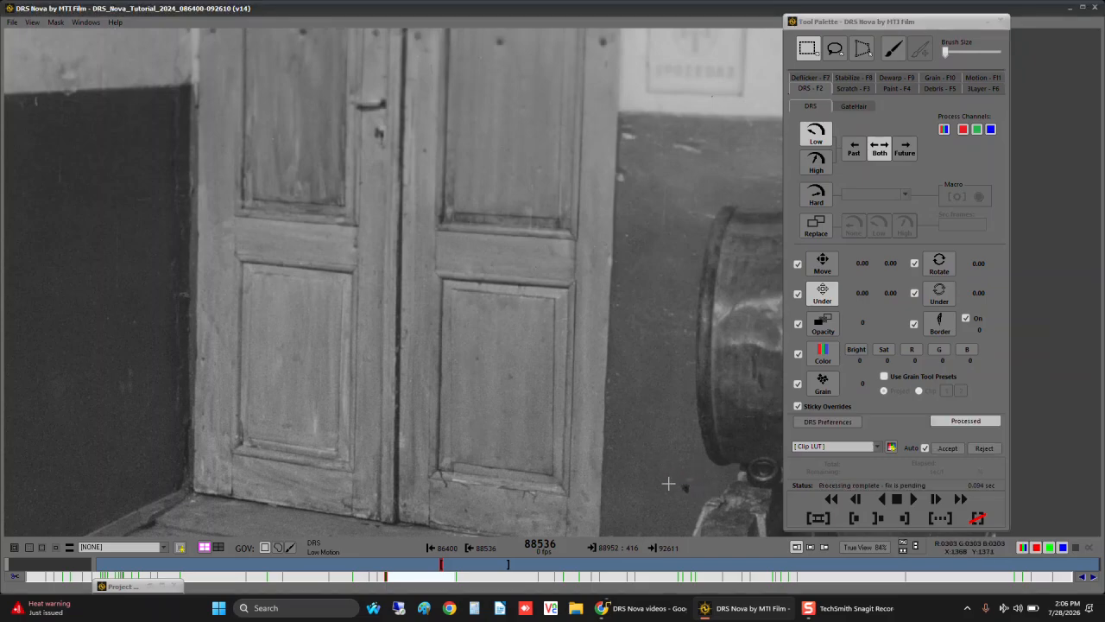
pyautogui.click(942, 272)
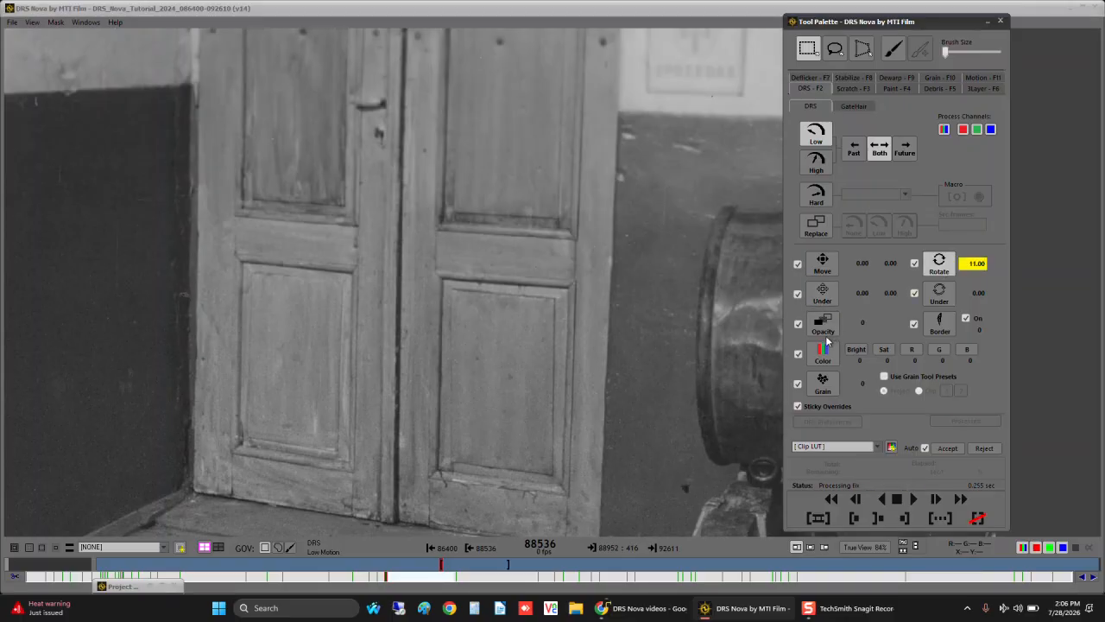
# Step: Test the Opacity override at 40, return it to 0, and set the fix's vertical Move offset to -16
pyautogui.click(824, 335)
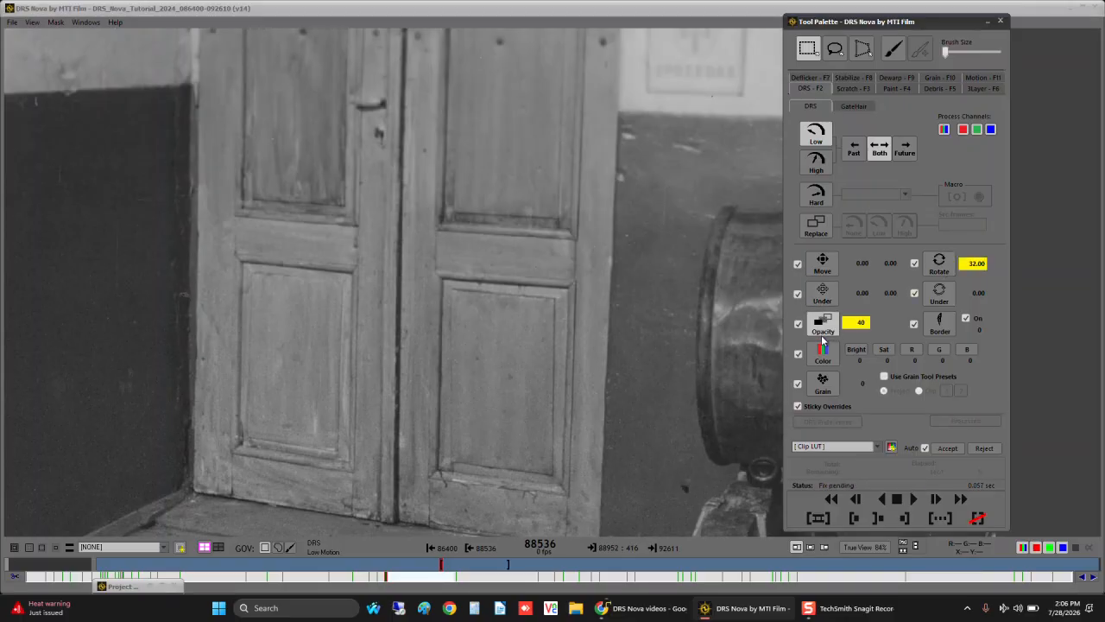
pyautogui.scroll(-9, 822, 345)
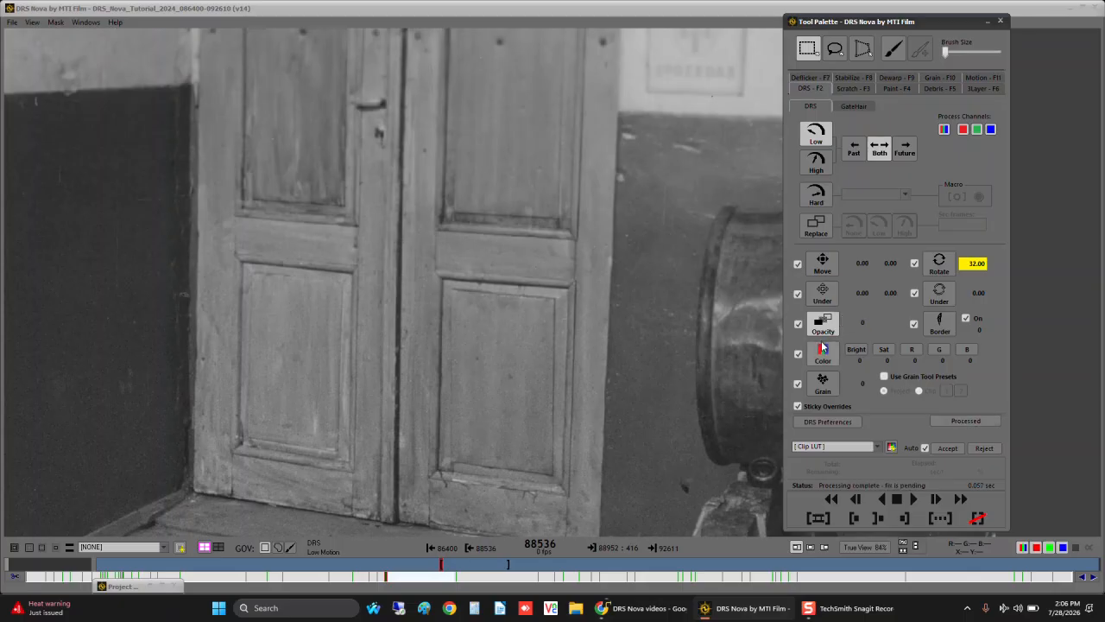
pyautogui.click(823, 264)
pyautogui.scroll(-3, 736, 405)
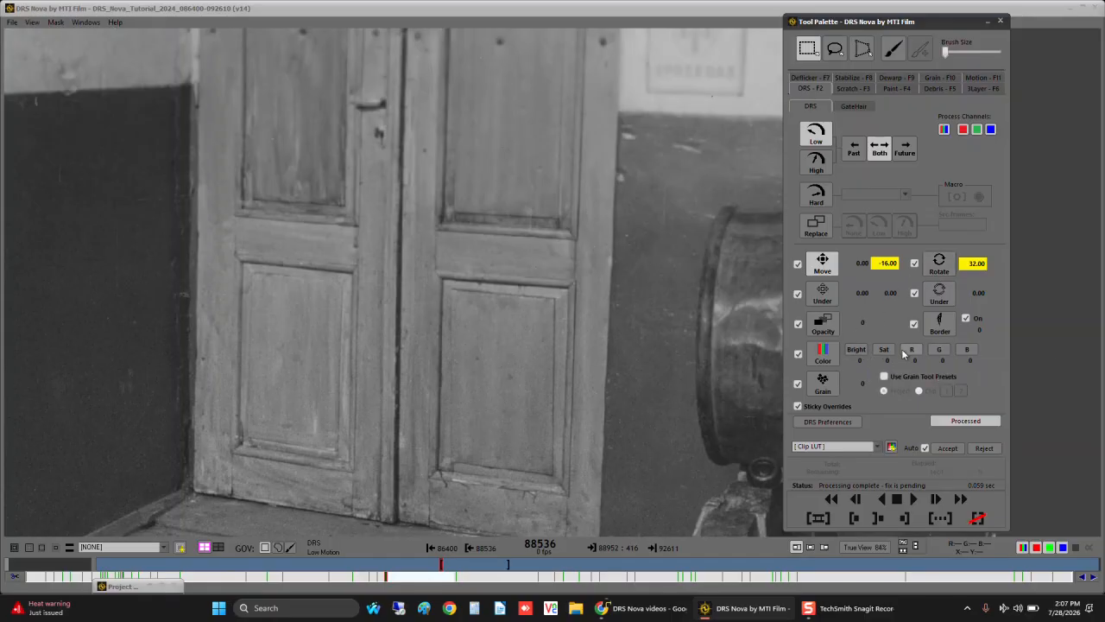
# Step: Add grain to the pending fix, raising the Grain override to 60
pyautogui.click(823, 386)
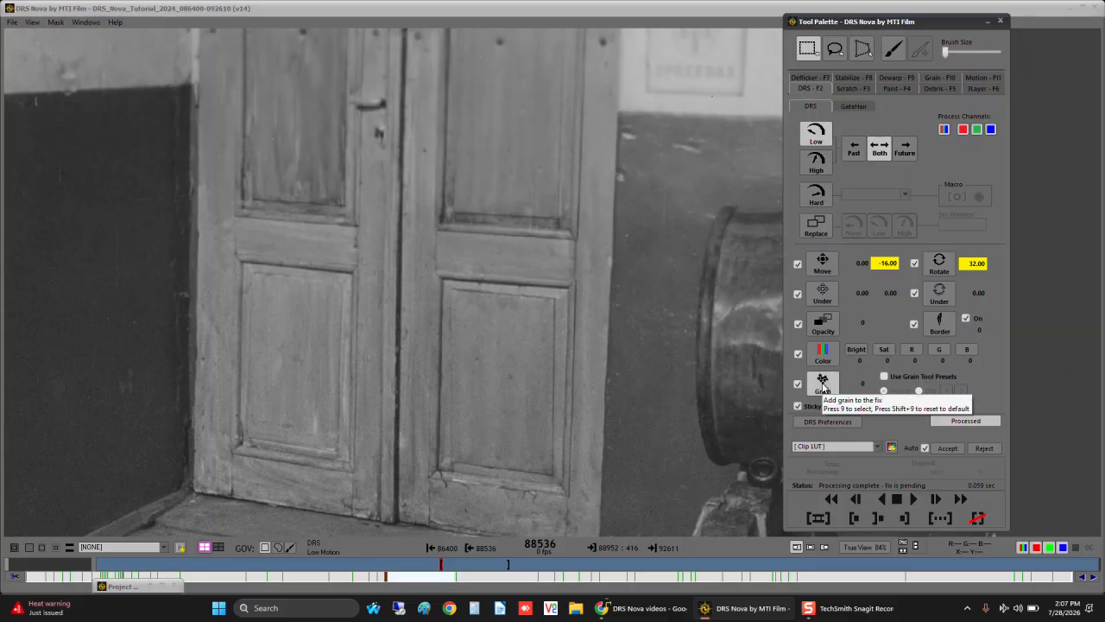
pyautogui.scroll(4, 674, 470)
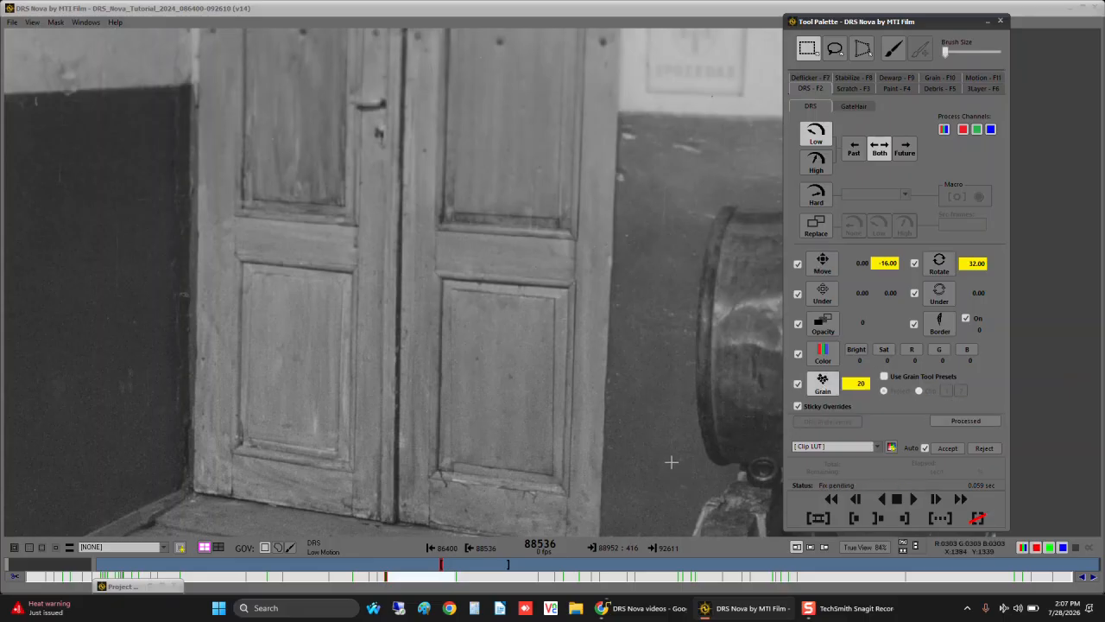
pyautogui.press('Up')
pyautogui.press('Up')
pyautogui.press('Up')
pyautogui.press('Up')
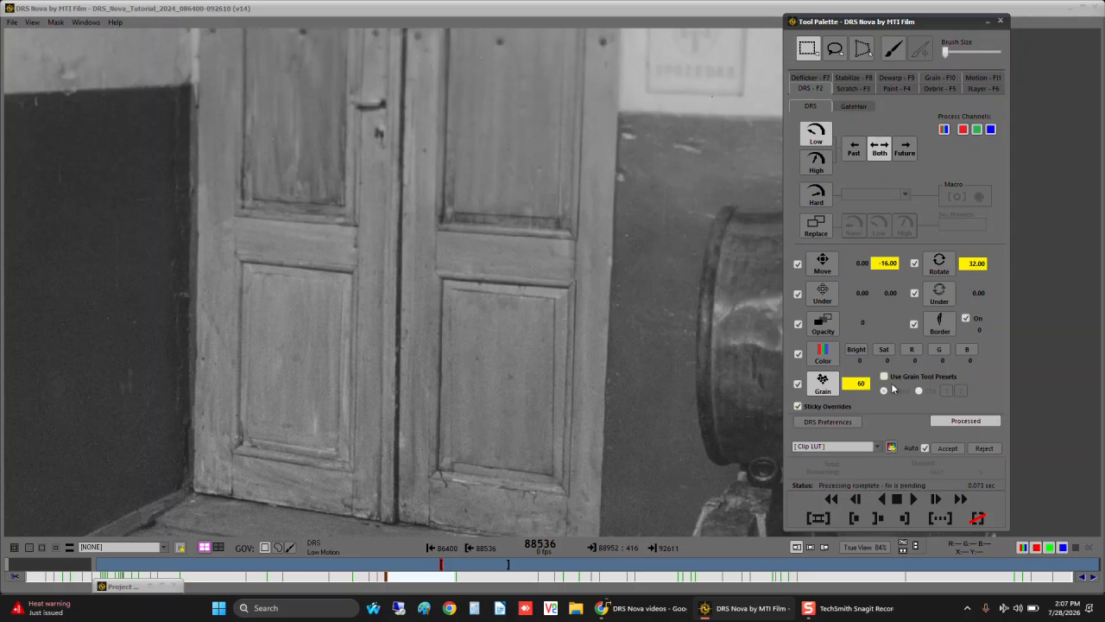
# Step: Enable Use Grain Tool Presets, try project preset 2, and return the Grain amount to 0
pyautogui.click(884, 379)
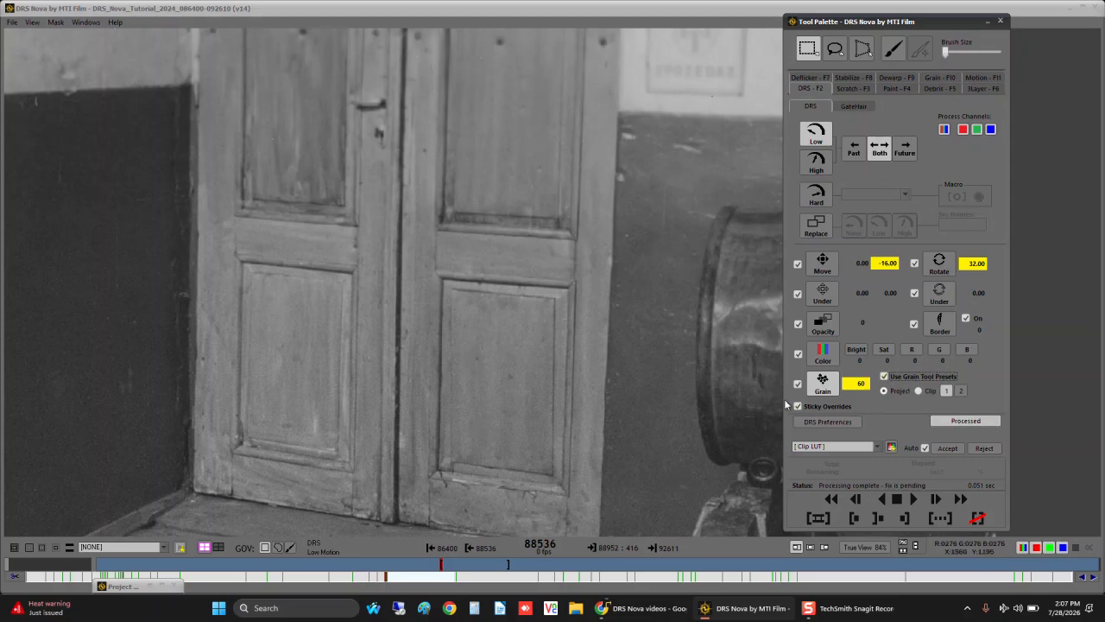
pyautogui.click(961, 393)
pyautogui.scroll(-10, 628, 439)
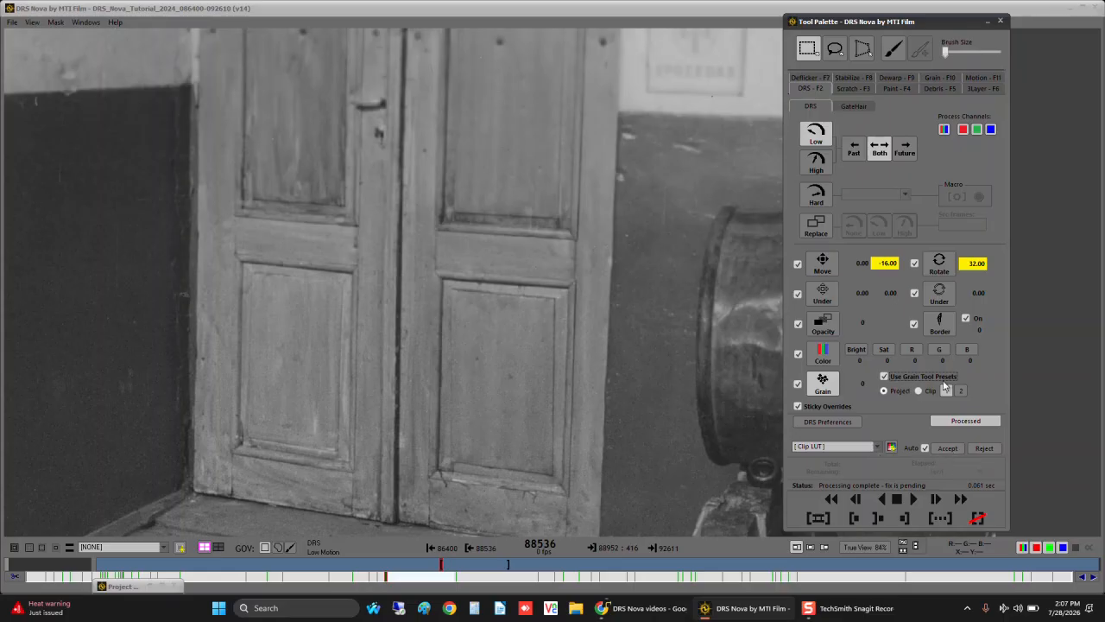
# Step: Play the clip forward from the fixed frame and pause it at frame 88594
pyautogui.click(648, 377)
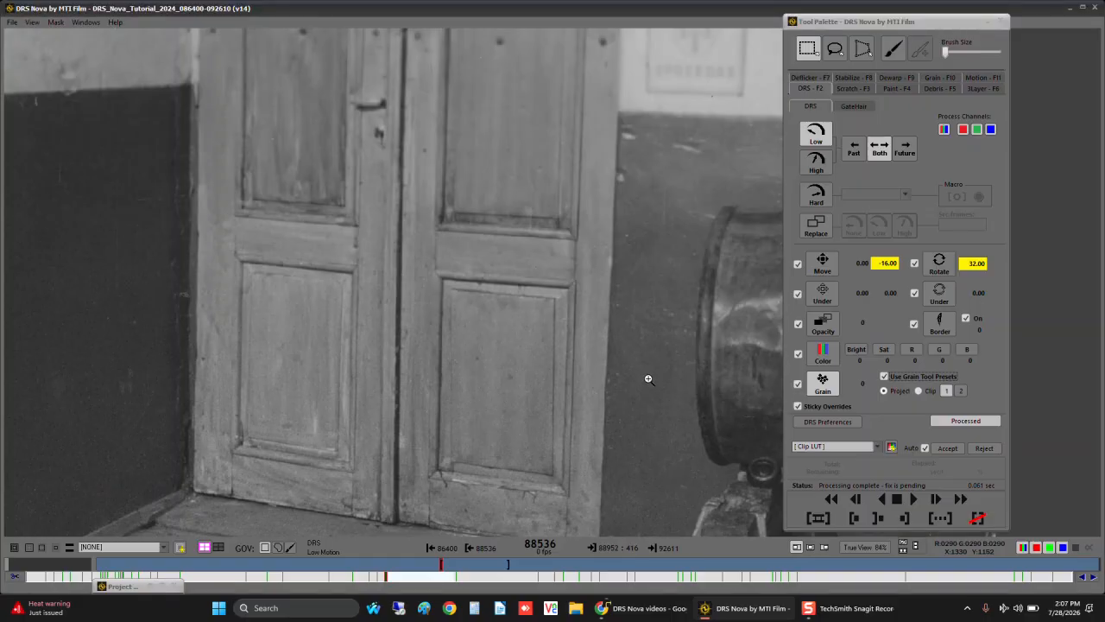
pyautogui.scroll(-2, 647, 377)
pyautogui.press('space')
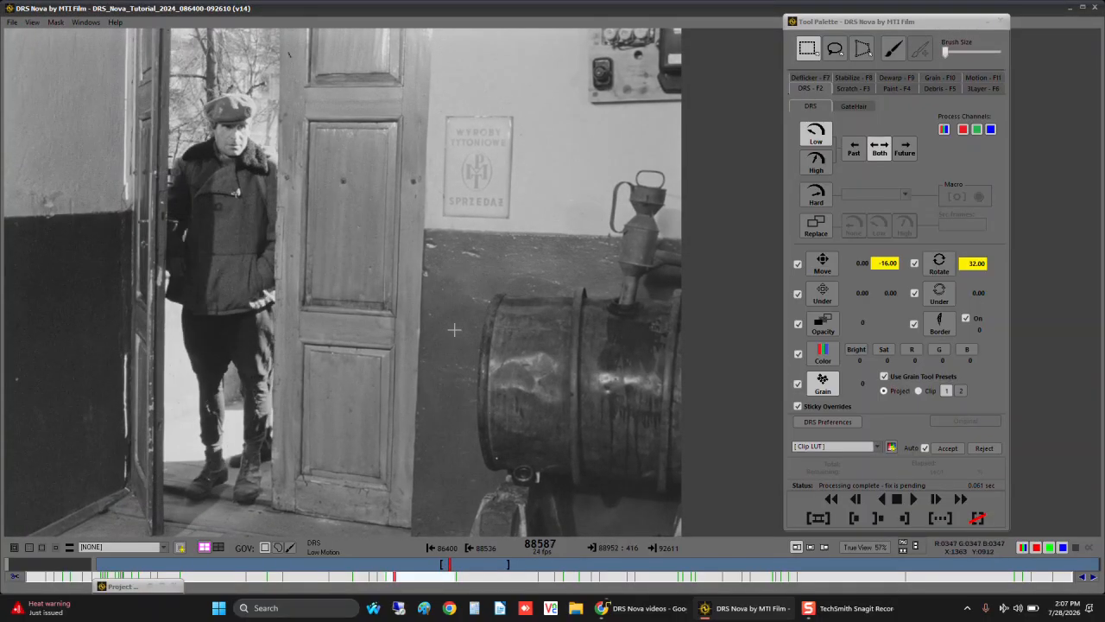
pyautogui.press('space')
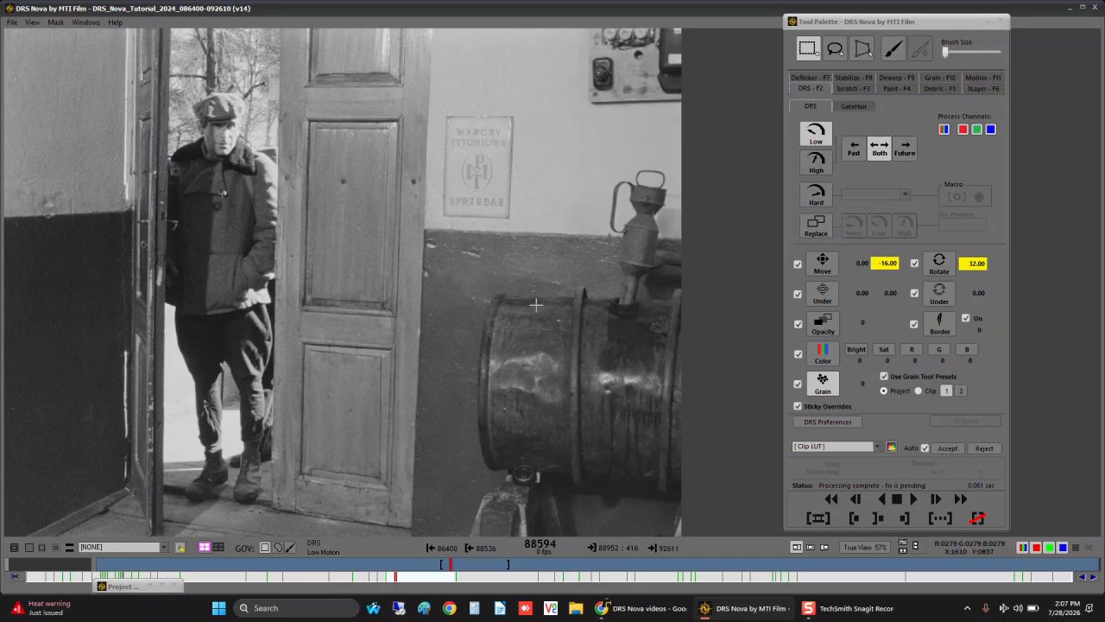
# Step: Look at the Stabilize and Deflicker tools and return to the DRS tool
pyautogui.click(848, 78)
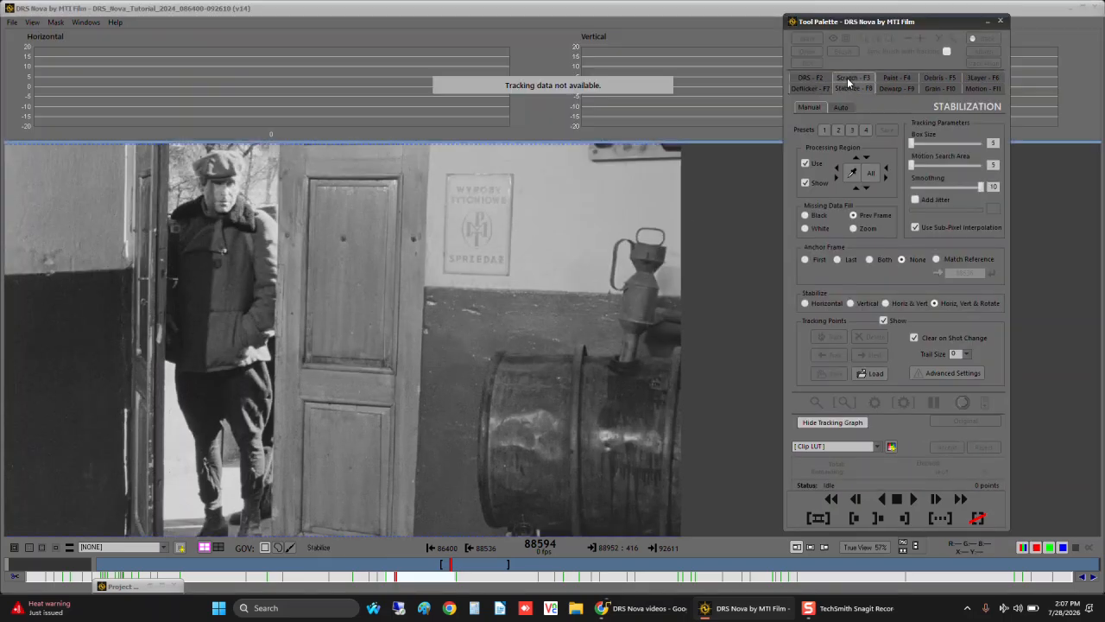
pyautogui.click(805, 88)
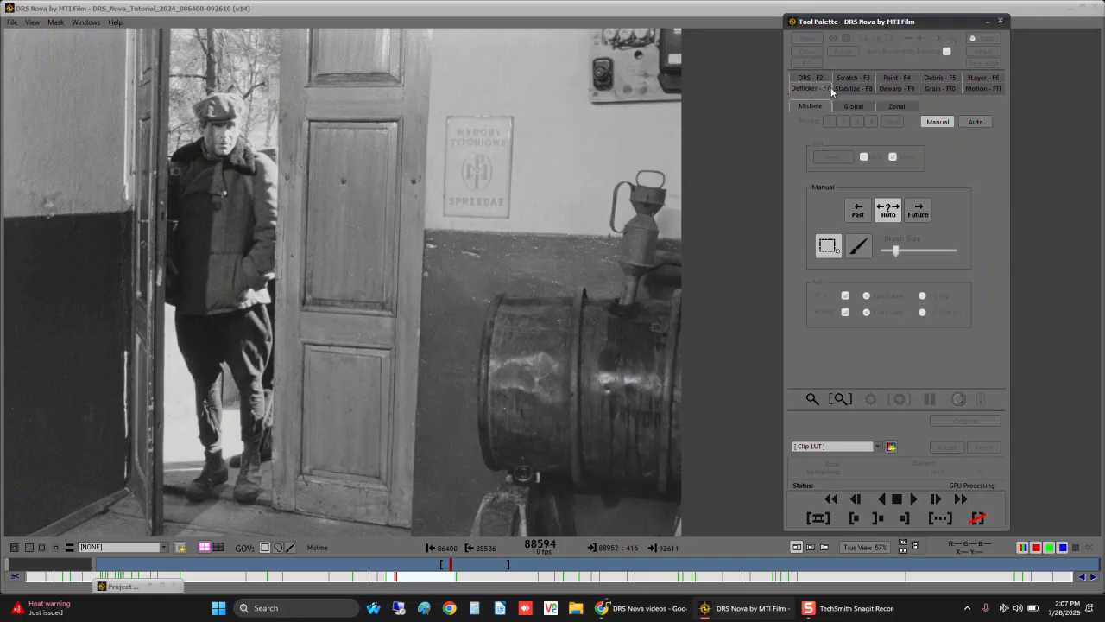
pyautogui.click(811, 78)
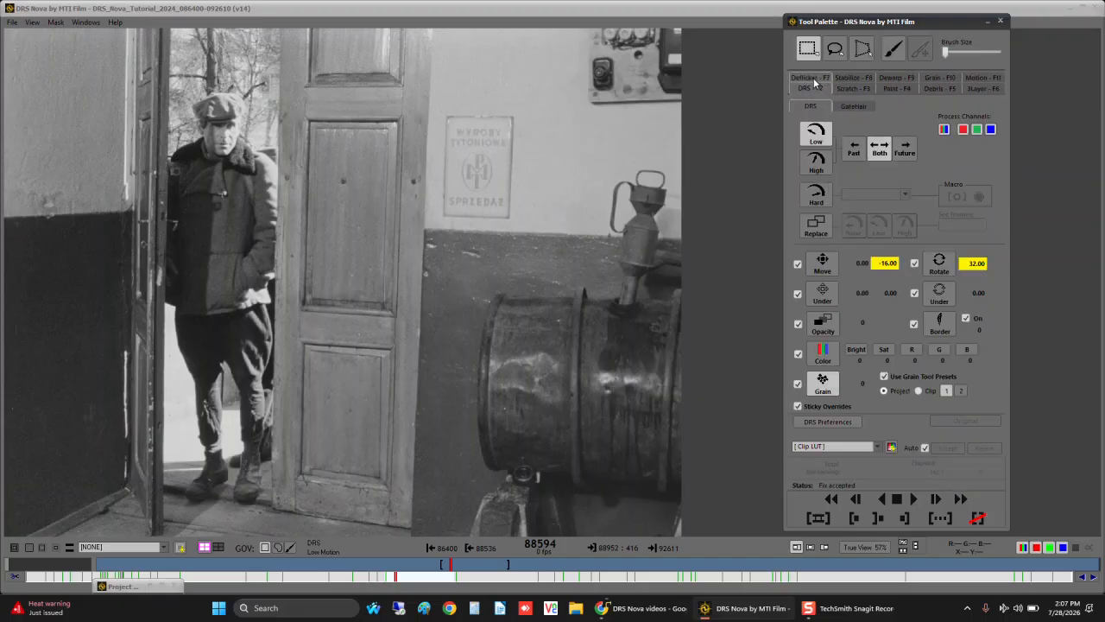
# Step: Open the Debris tool and play the clip forward to frame 88646
pyautogui.click(921, 89)
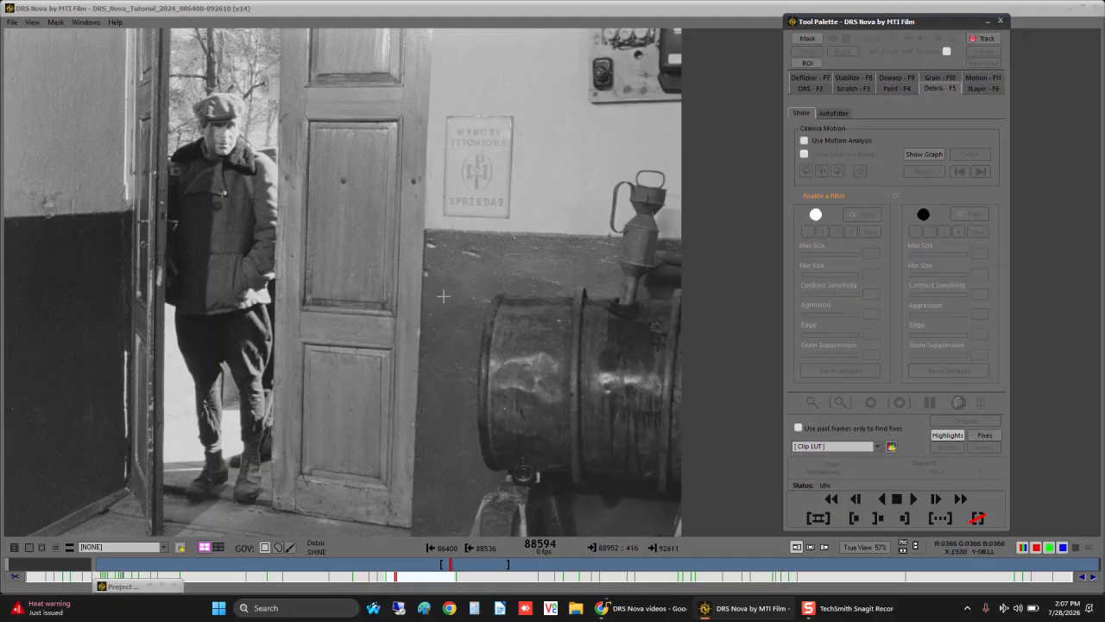
pyautogui.press('space')
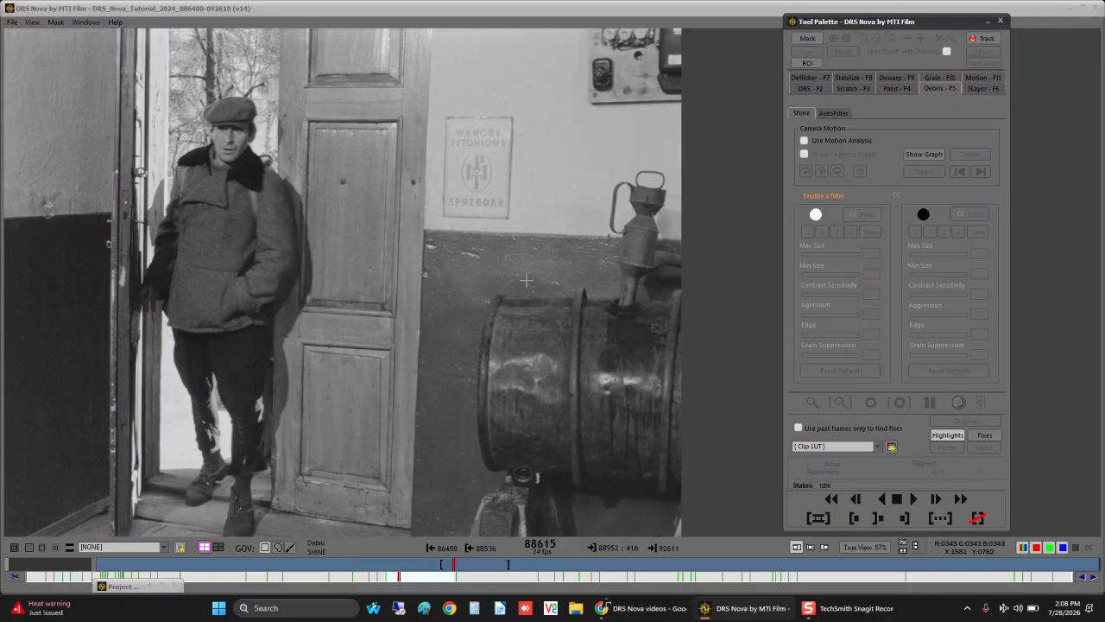
pyautogui.press('space')
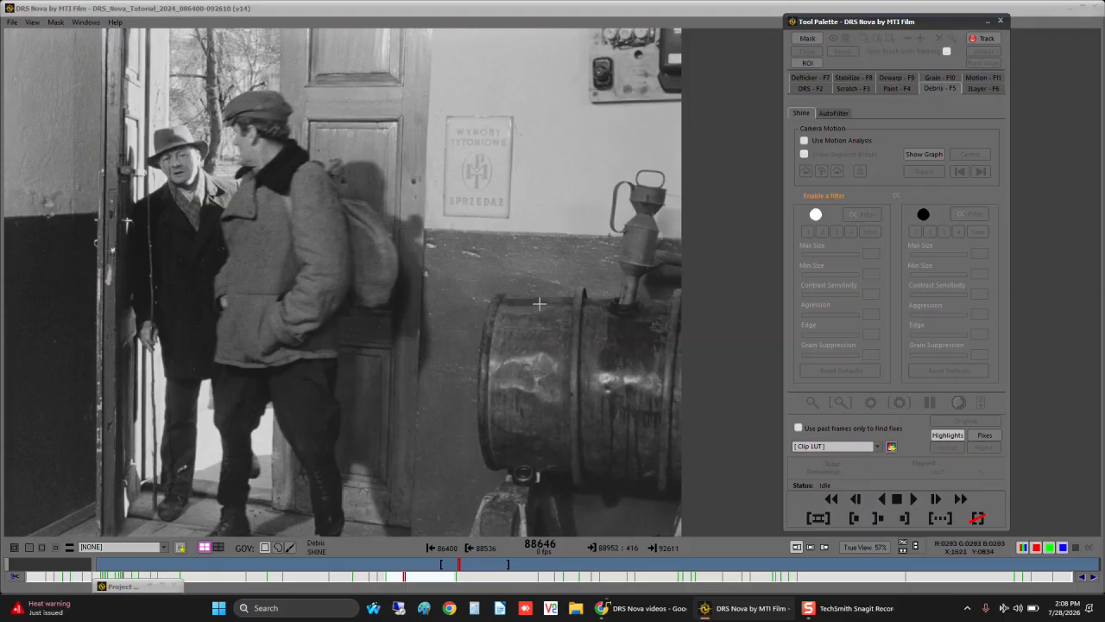
# Step: Look at the DRS tool and at the Motion tool's camera motion graph, centred on the current shot
pyautogui.click(799, 89)
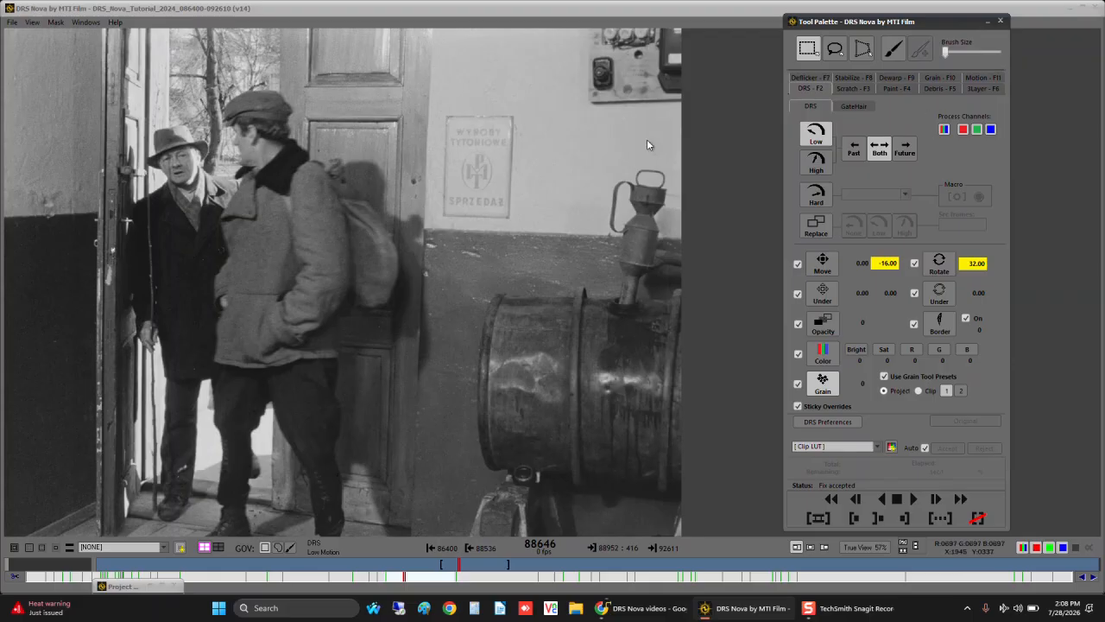
pyautogui.click(982, 78)
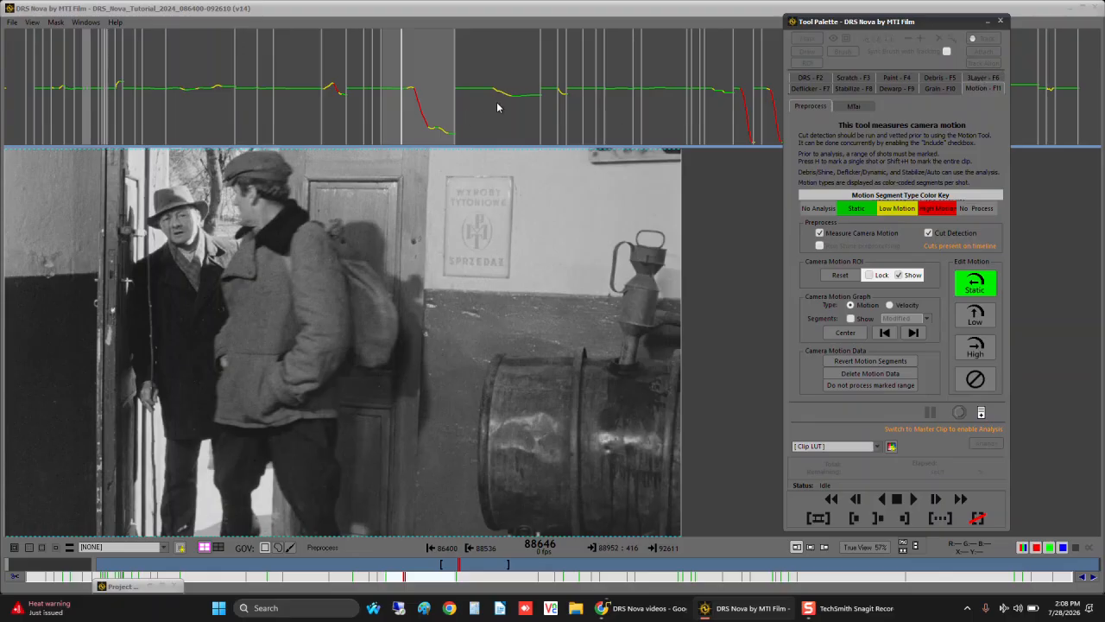
pyautogui.scroll(1, 497, 107)
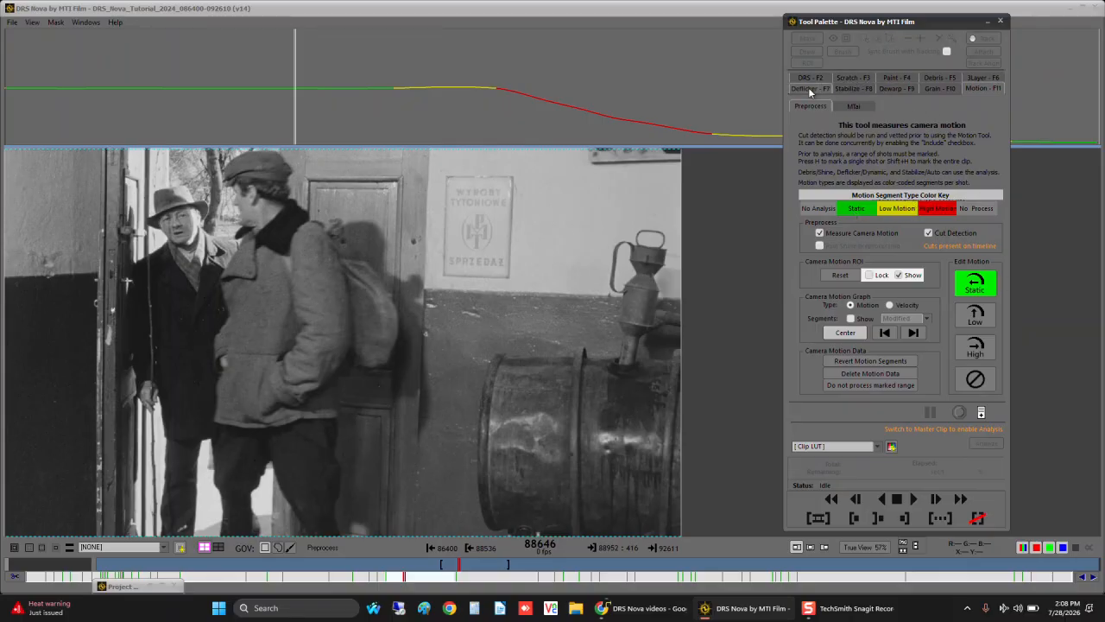
# Step: Enable Use Motion Analysis in the Stabilize tool's Auto mode, show the camera motion graph and hide the tracking graph
pyautogui.click(844, 89)
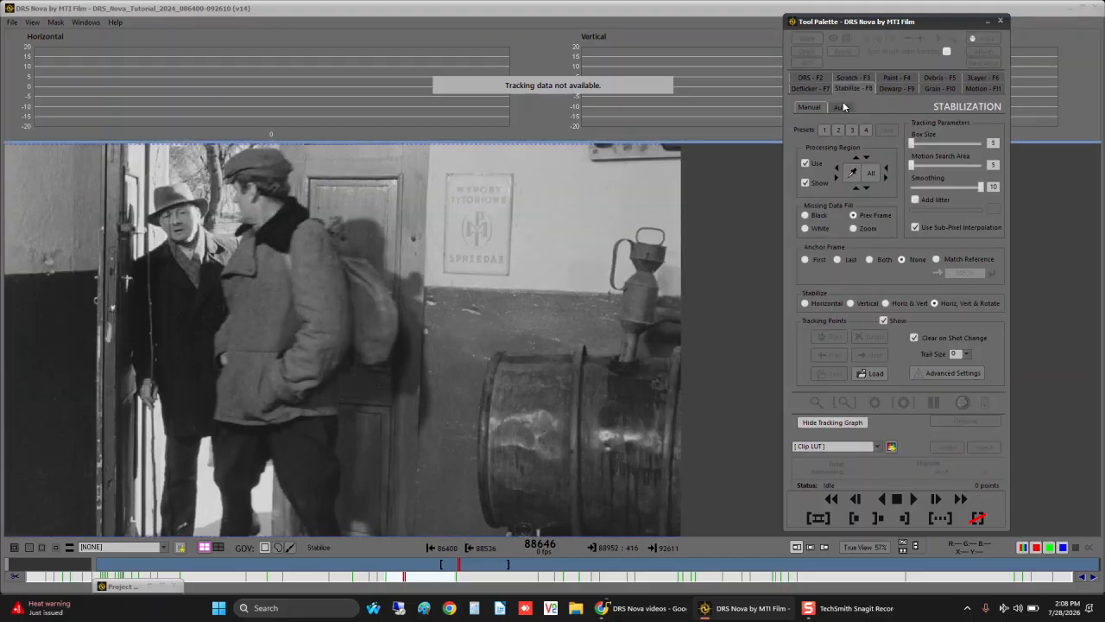
pyautogui.click(844, 107)
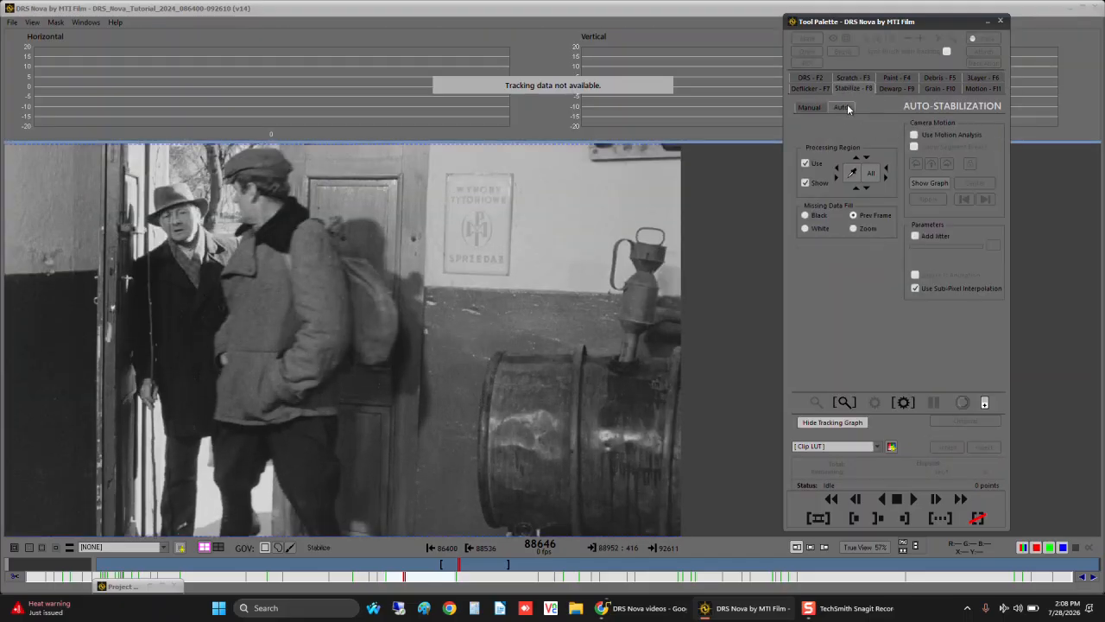
pyautogui.click(914, 135)
pyautogui.click(929, 184)
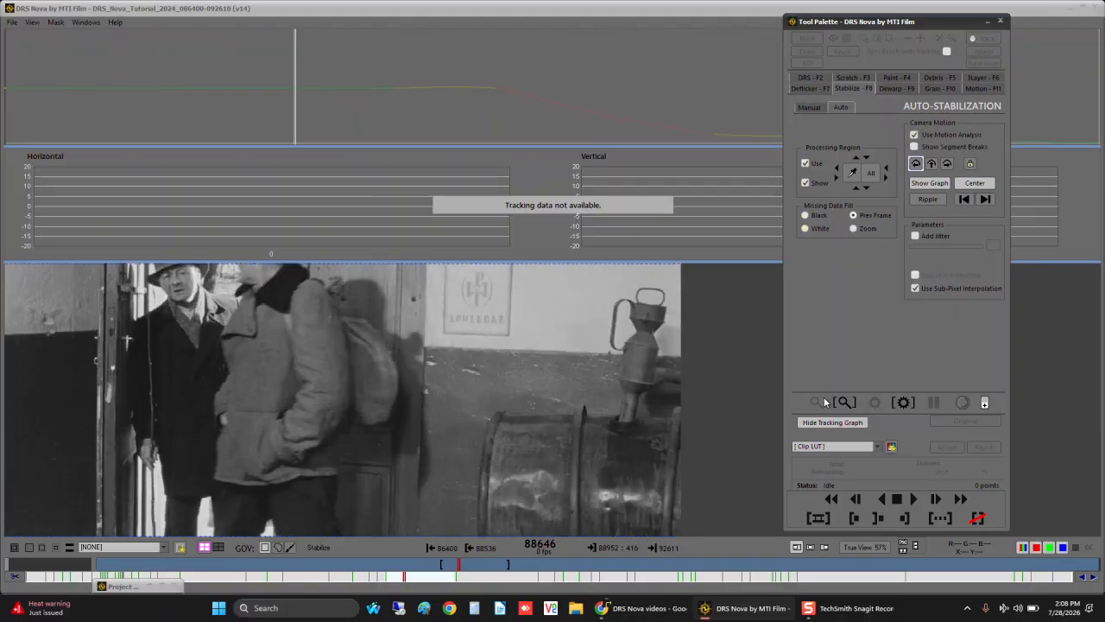
pyautogui.click(831, 422)
# Step: Look at the Deflicker tool's Mistime and Zonal settings
pyautogui.click(805, 89)
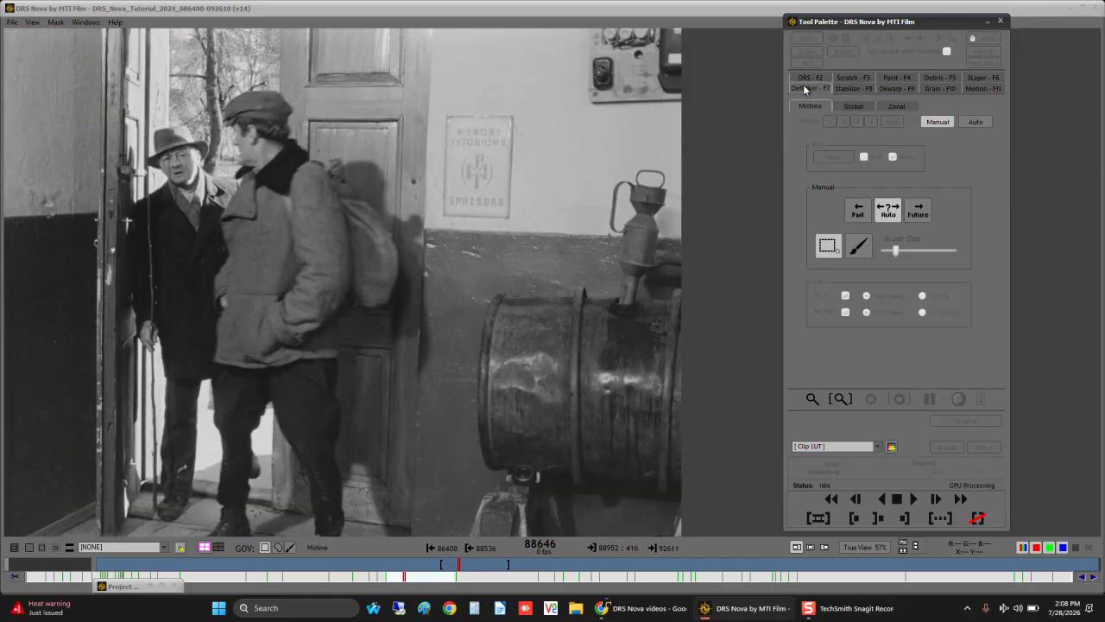
pyautogui.click(888, 102)
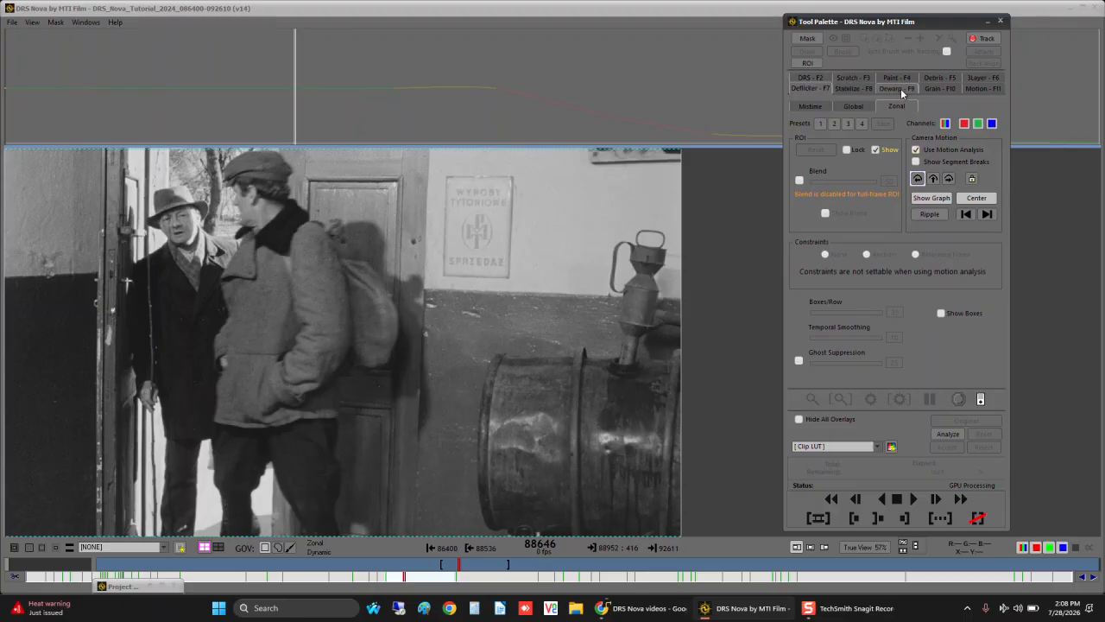
# Step: Turn off Use Motion Analysis in the Debris tool's Shine settings and enable both the white and black debris filters
pyautogui.click(930, 76)
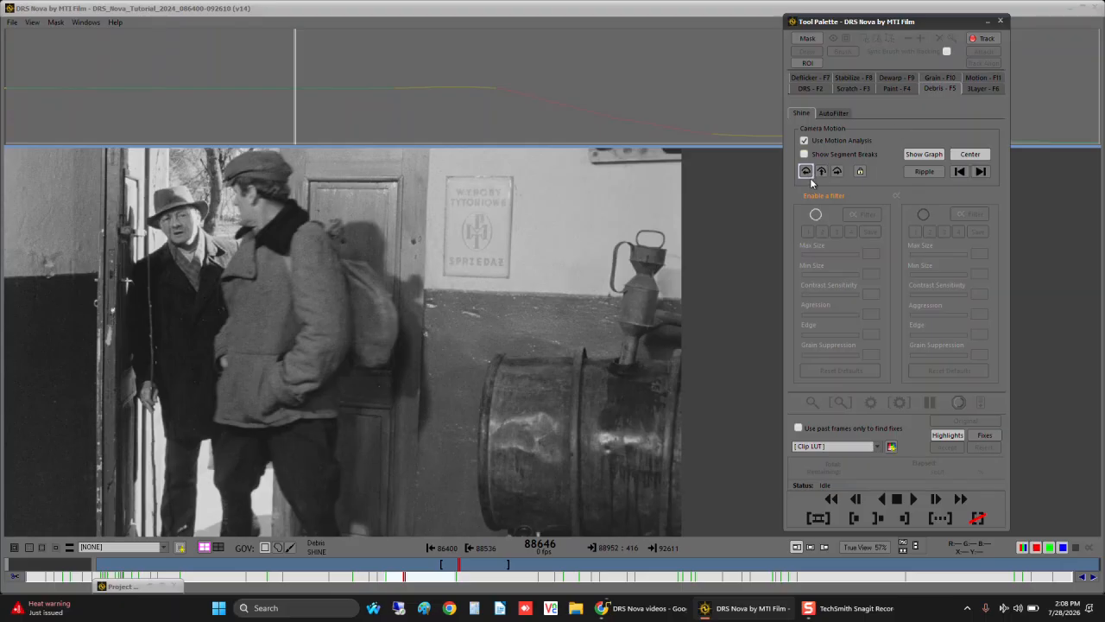
pyautogui.click(804, 140)
pyautogui.click(816, 214)
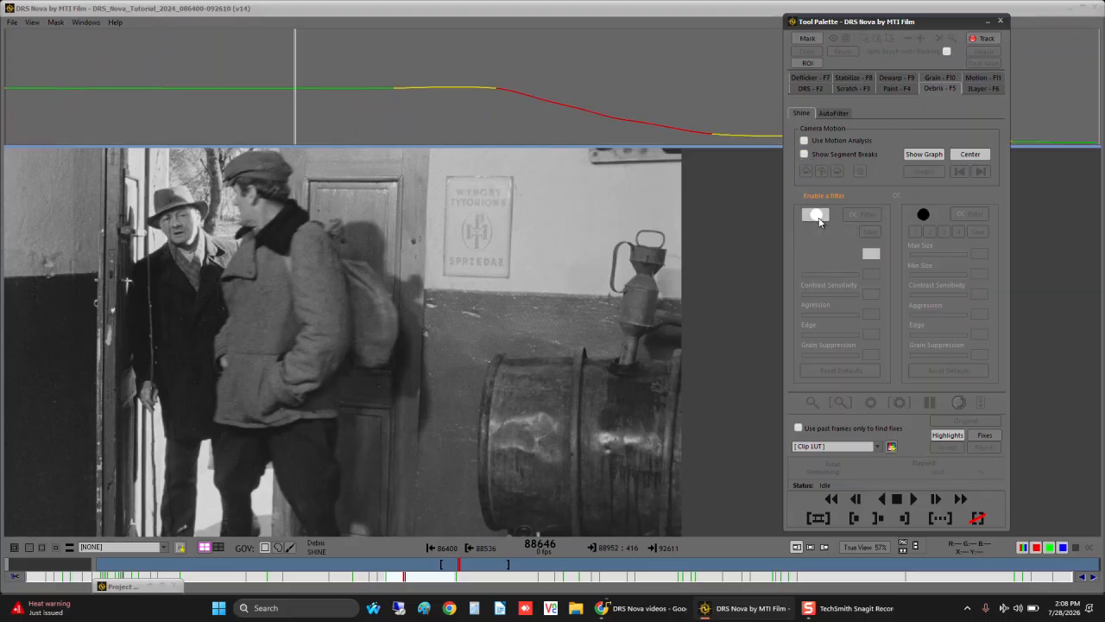
pyautogui.click(918, 215)
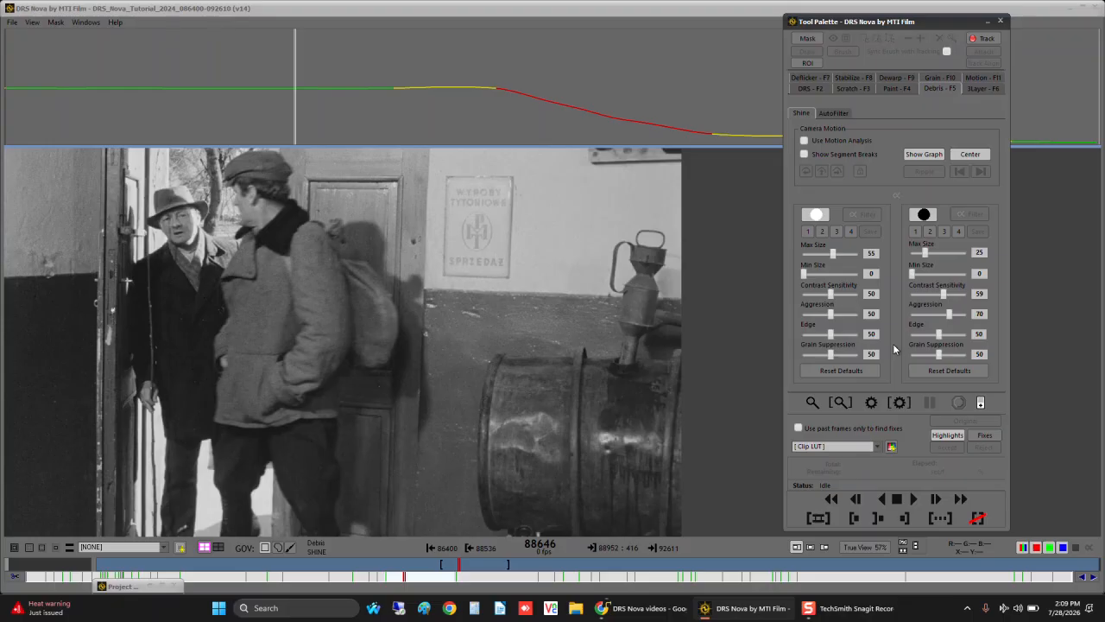
# Step: Load the Fully Cleaned version (v12.1.1.1) of the clip from the Project Manager and return to the viewer
pyautogui.hotkey('ctrl', 'b')
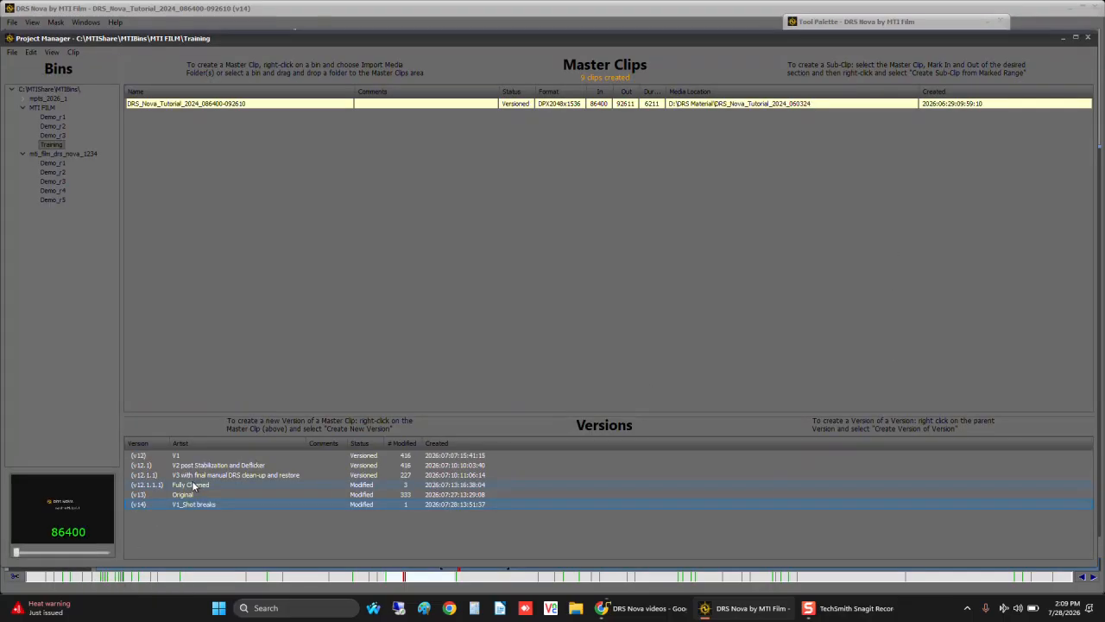
pyautogui.doubleClick(194, 486)
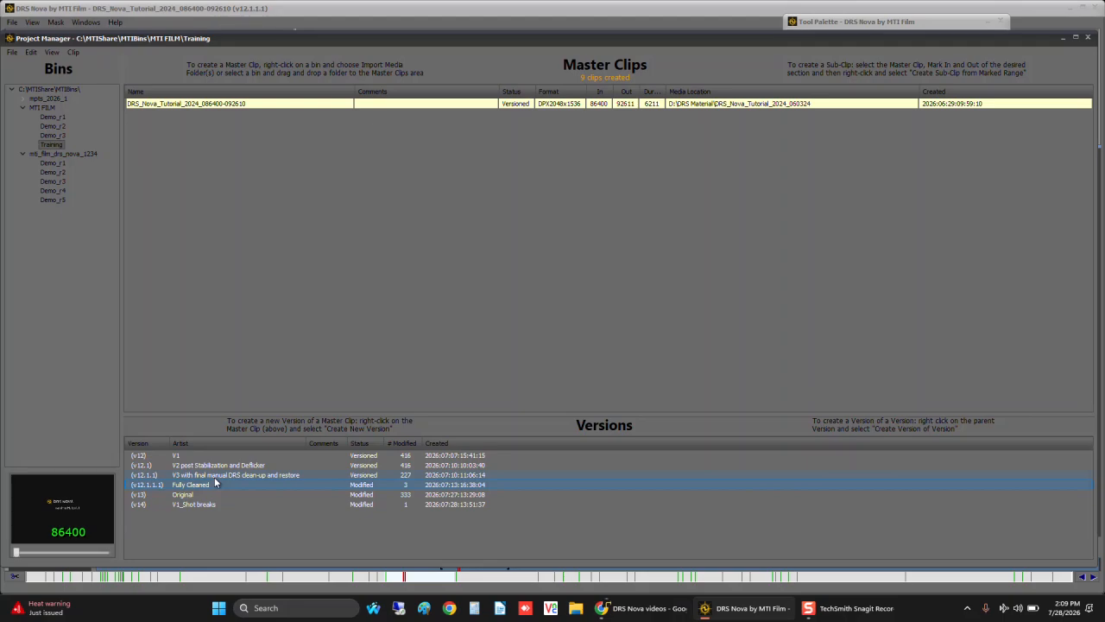
pyautogui.hotkey('ctrl', 'b')
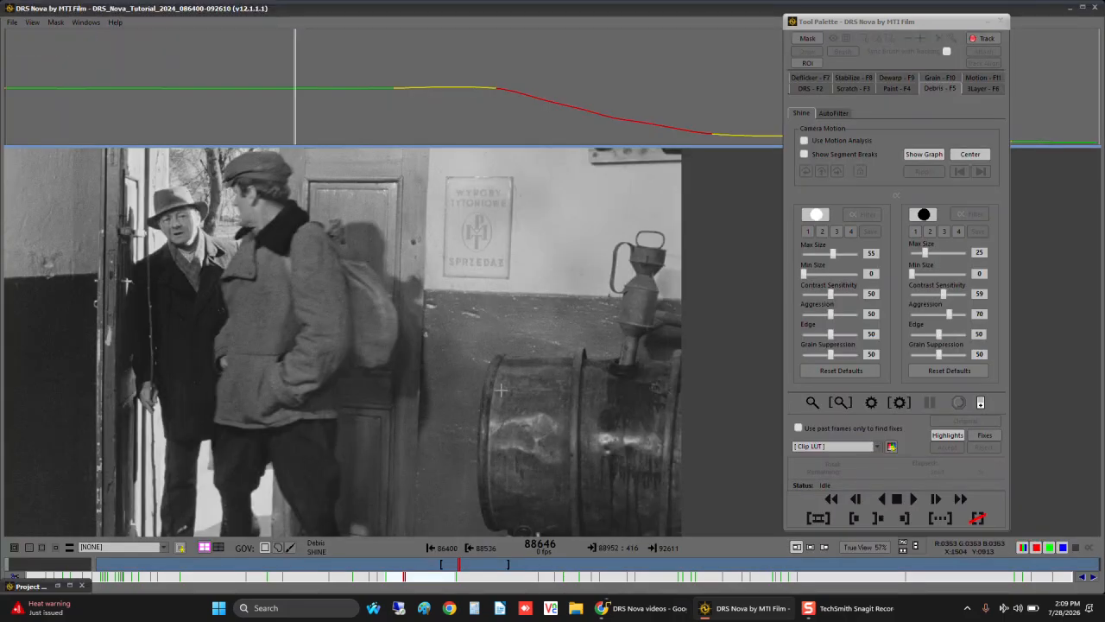
# Step: Switch to the DRS tool, hide the Tool Palette and go to the mark-in frame 88536
pyautogui.click(800, 90)
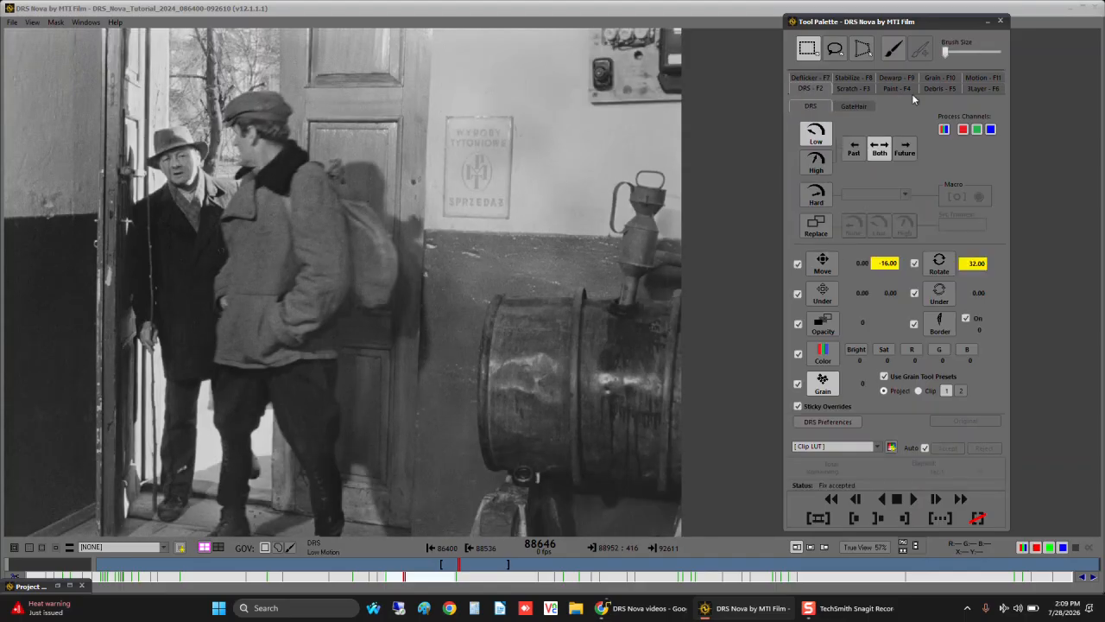
pyautogui.hotkey('ctrl', 't')
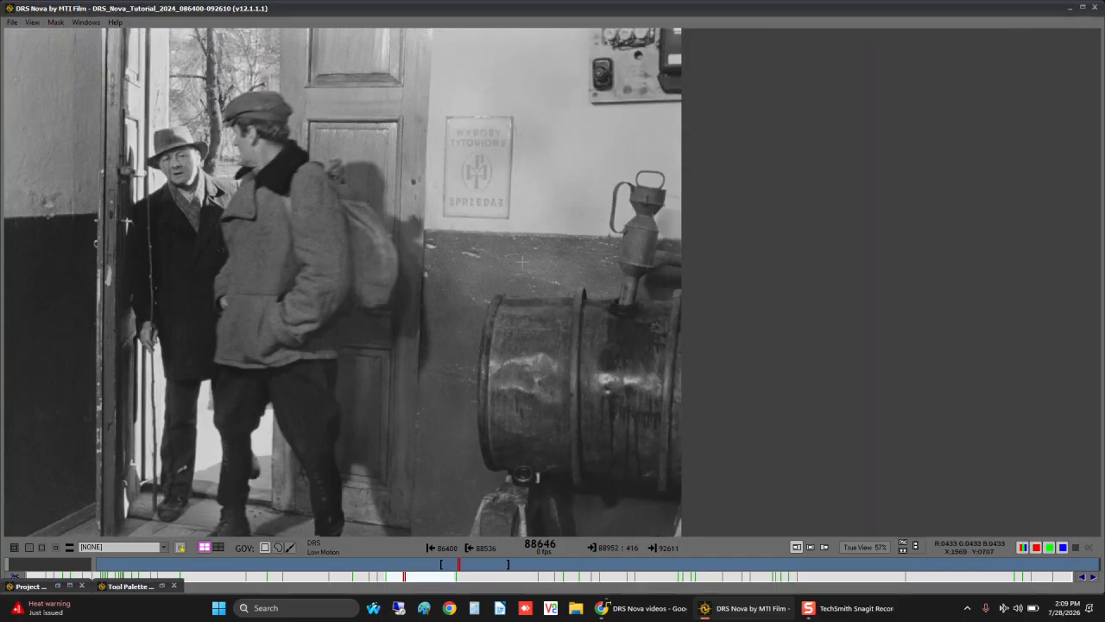
pyautogui.hotkey('shift', 'e')
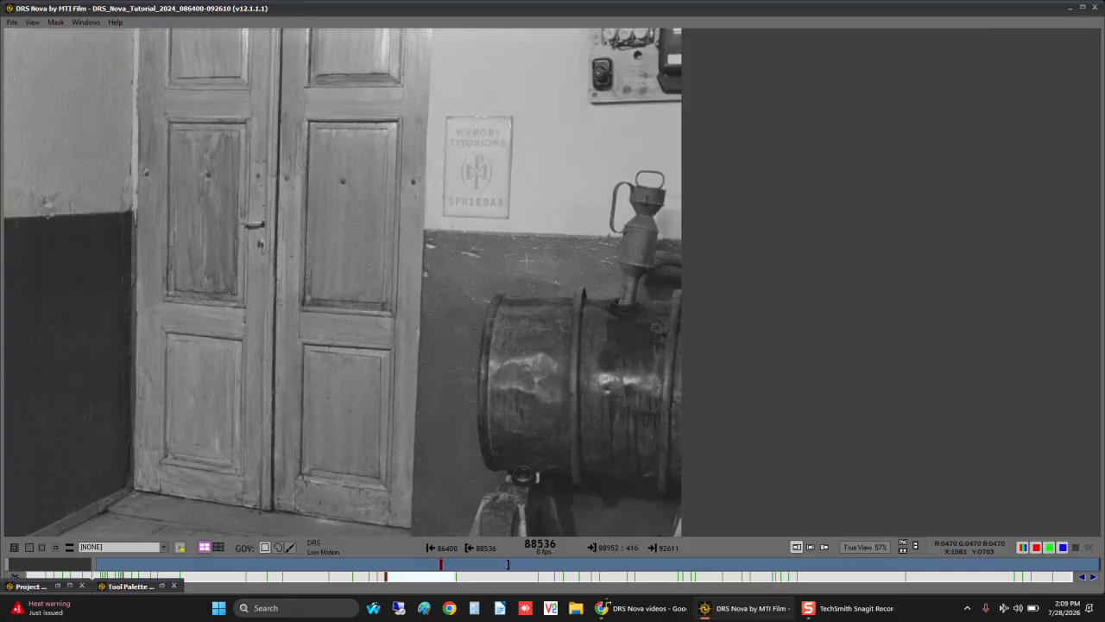